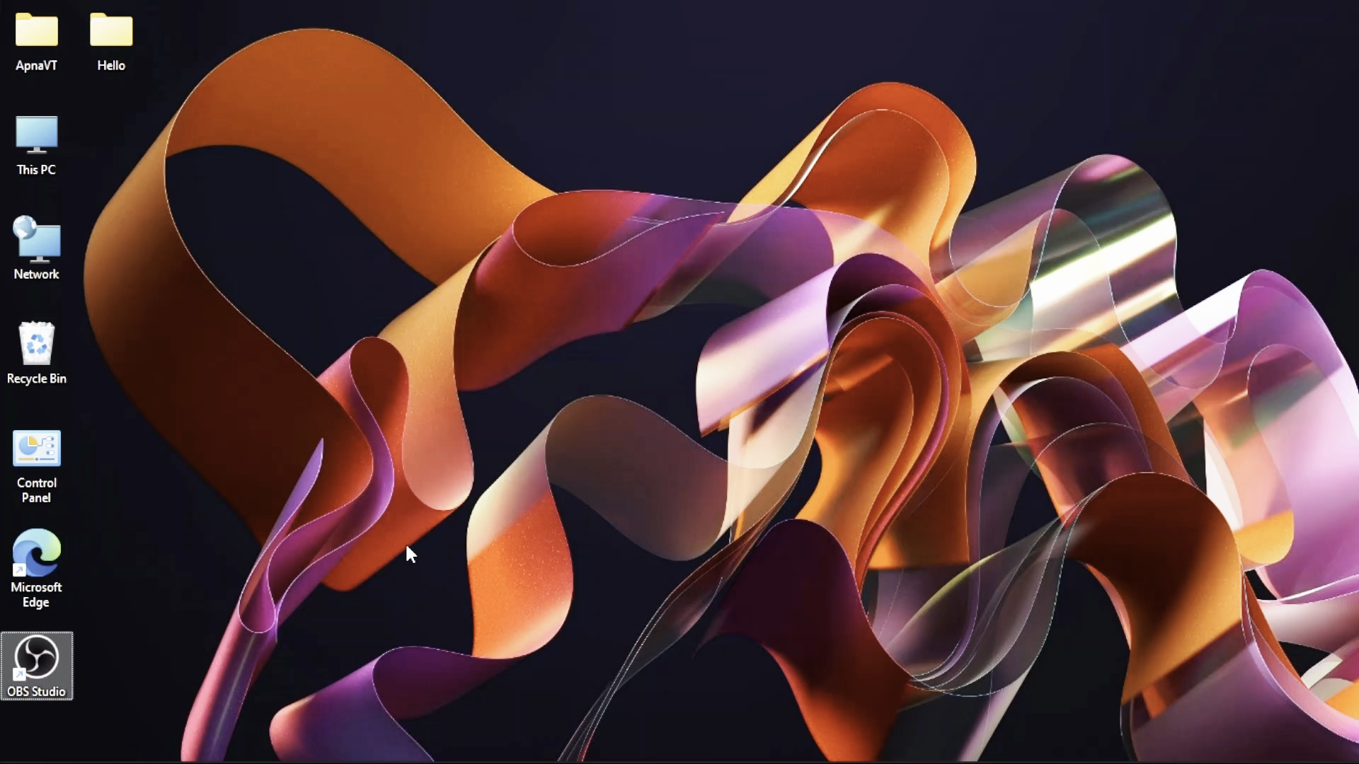
# - Launch Adobe PageMaker 7.0 by running pm70 from the Run box in place of the old coreldrw entry
pyautogui.press('super+r')
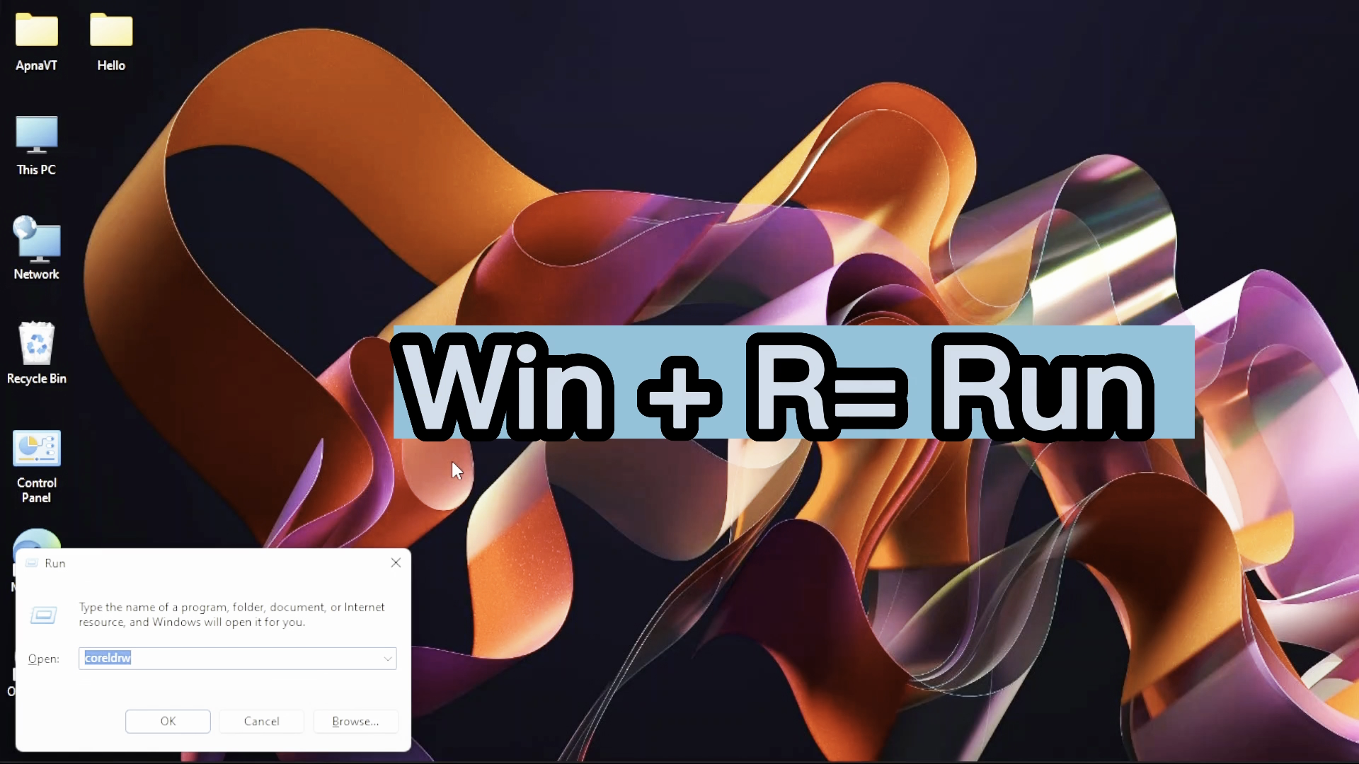
pyautogui.press('BackSpace')
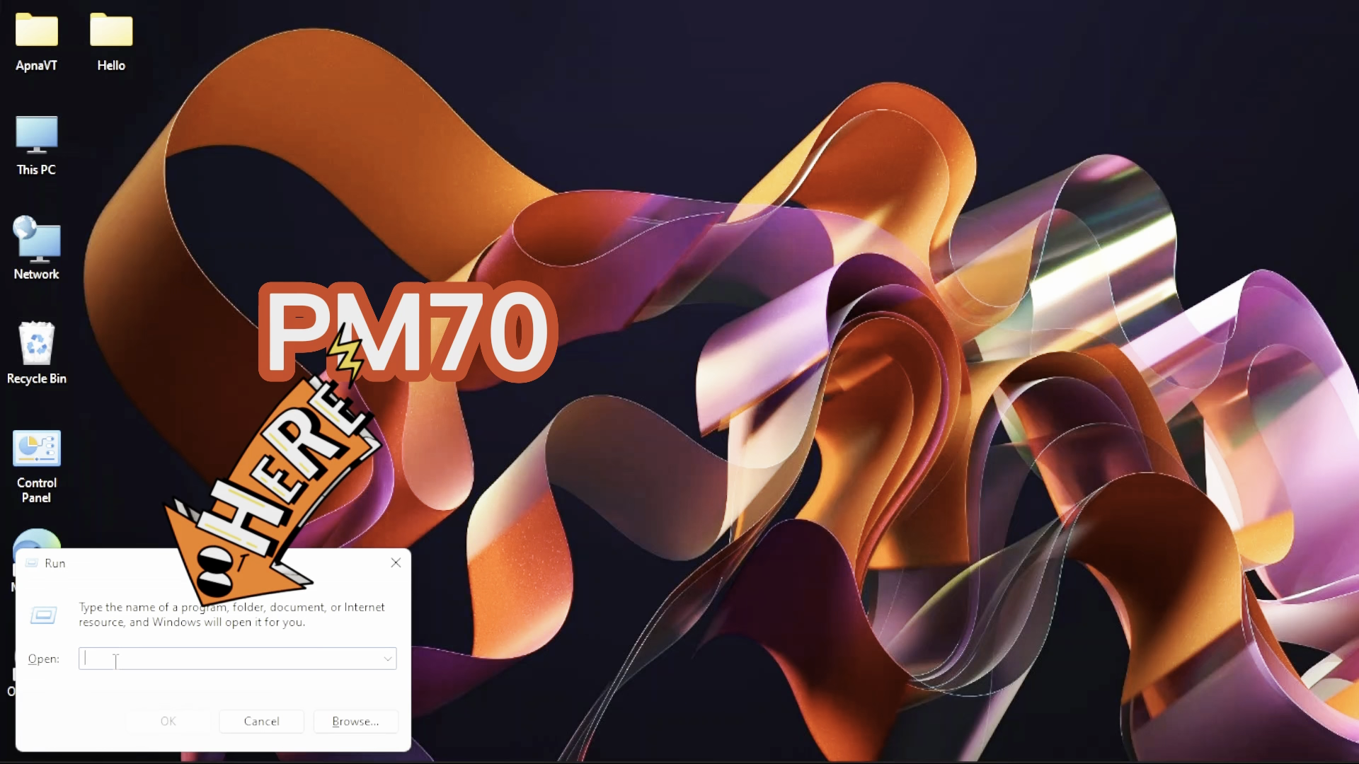
pyautogui.write('p')
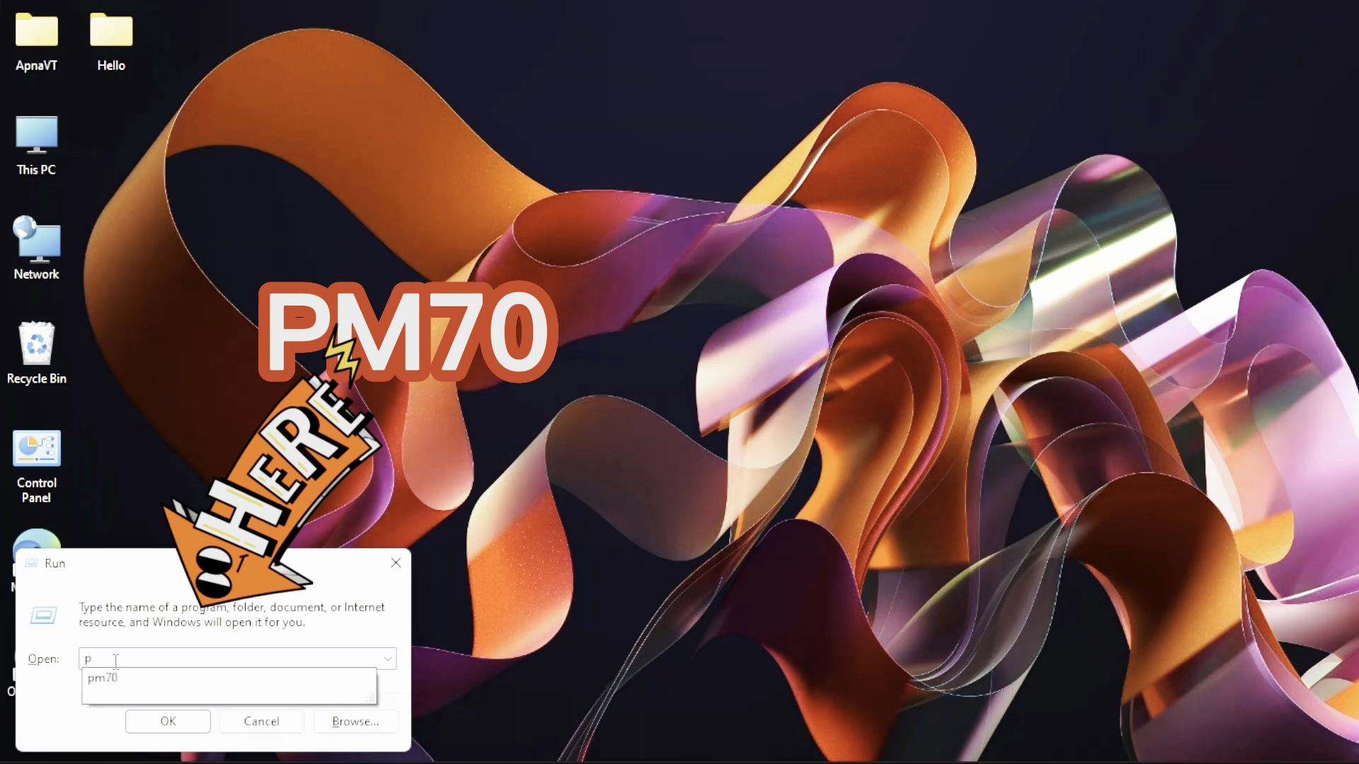
pyautogui.write('m70')
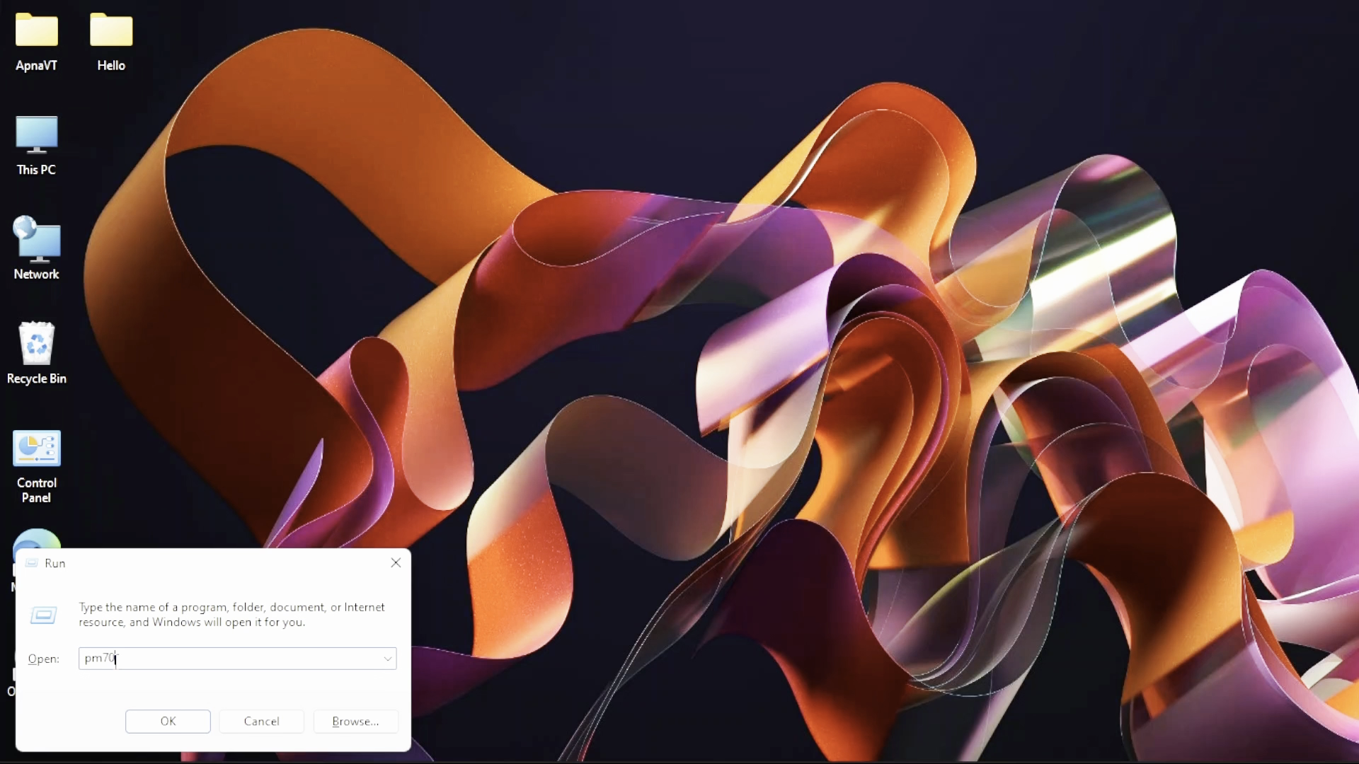
pyautogui.press('Return')
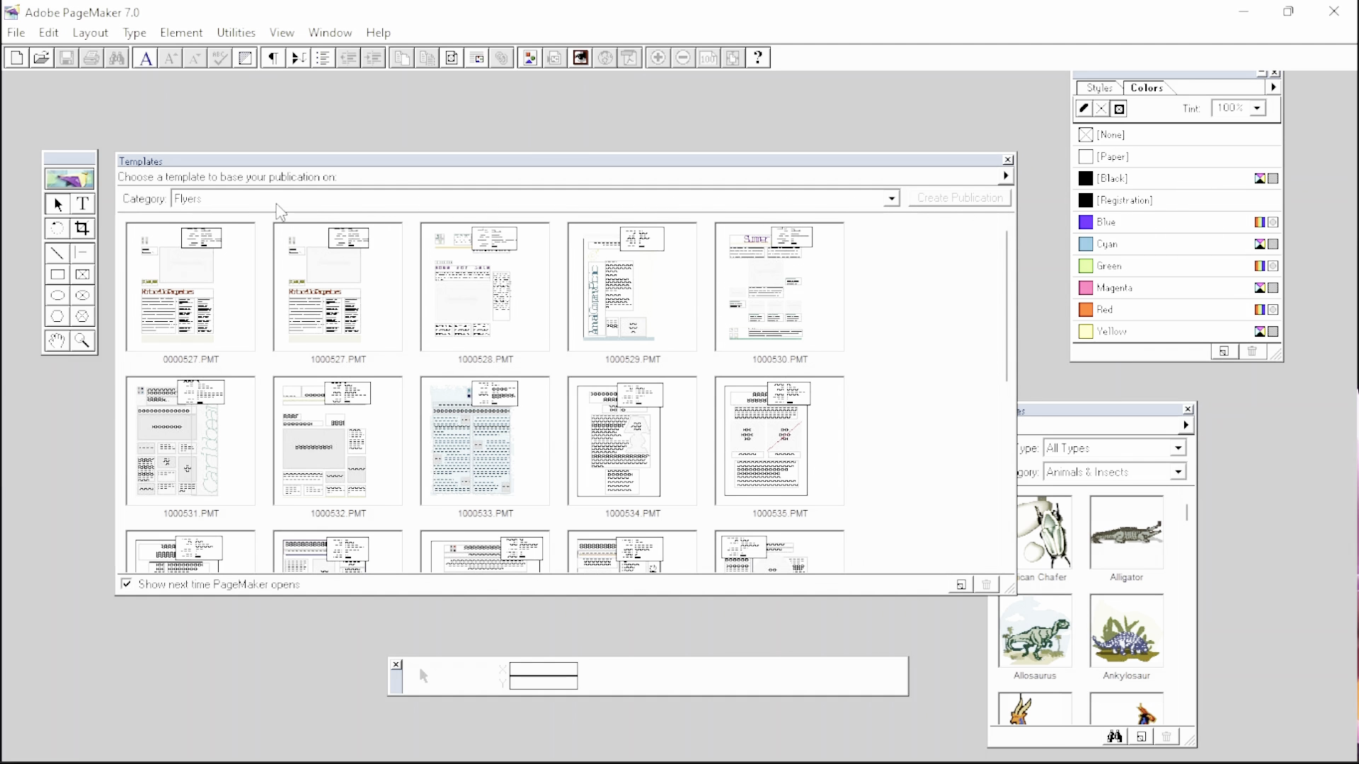
# - Browse the template Category list, leaving it set to Flyers
pyautogui.click(897, 203)
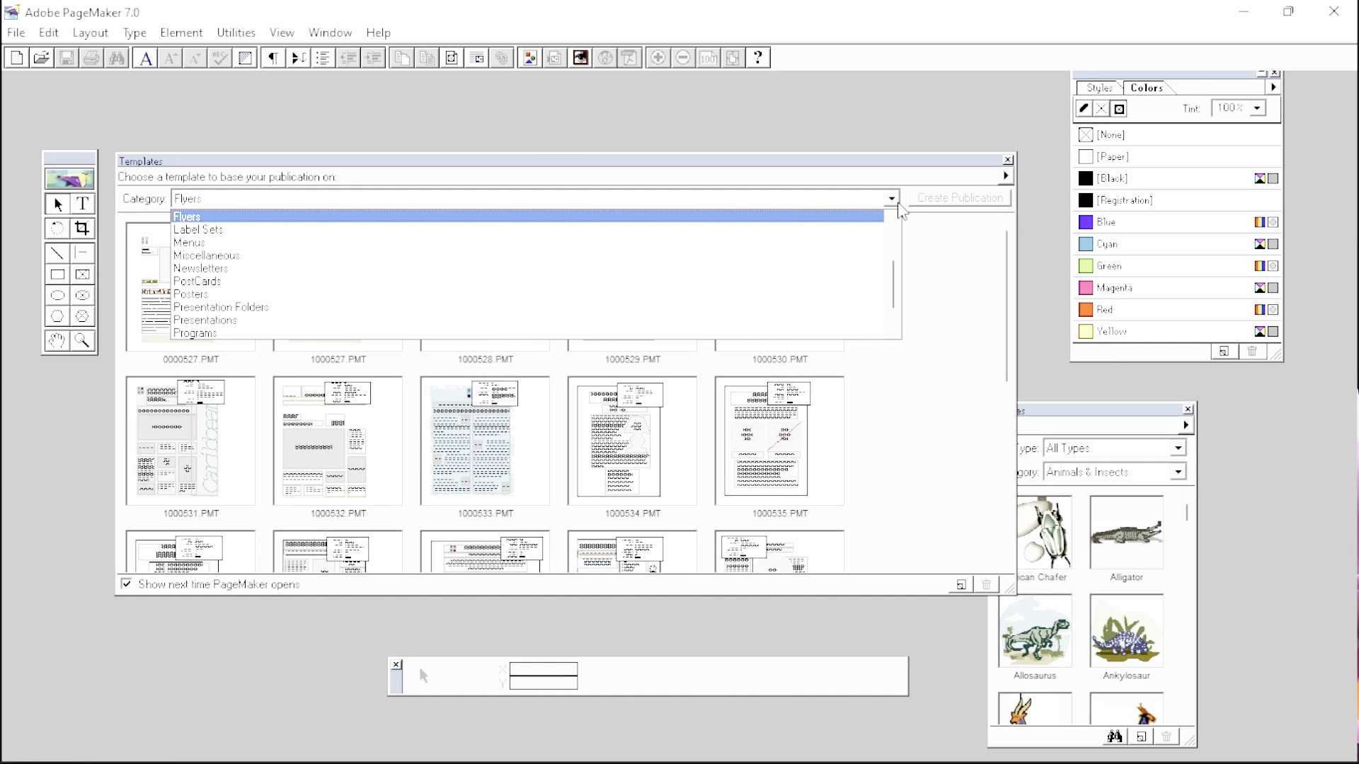
pyautogui.click(892, 199)
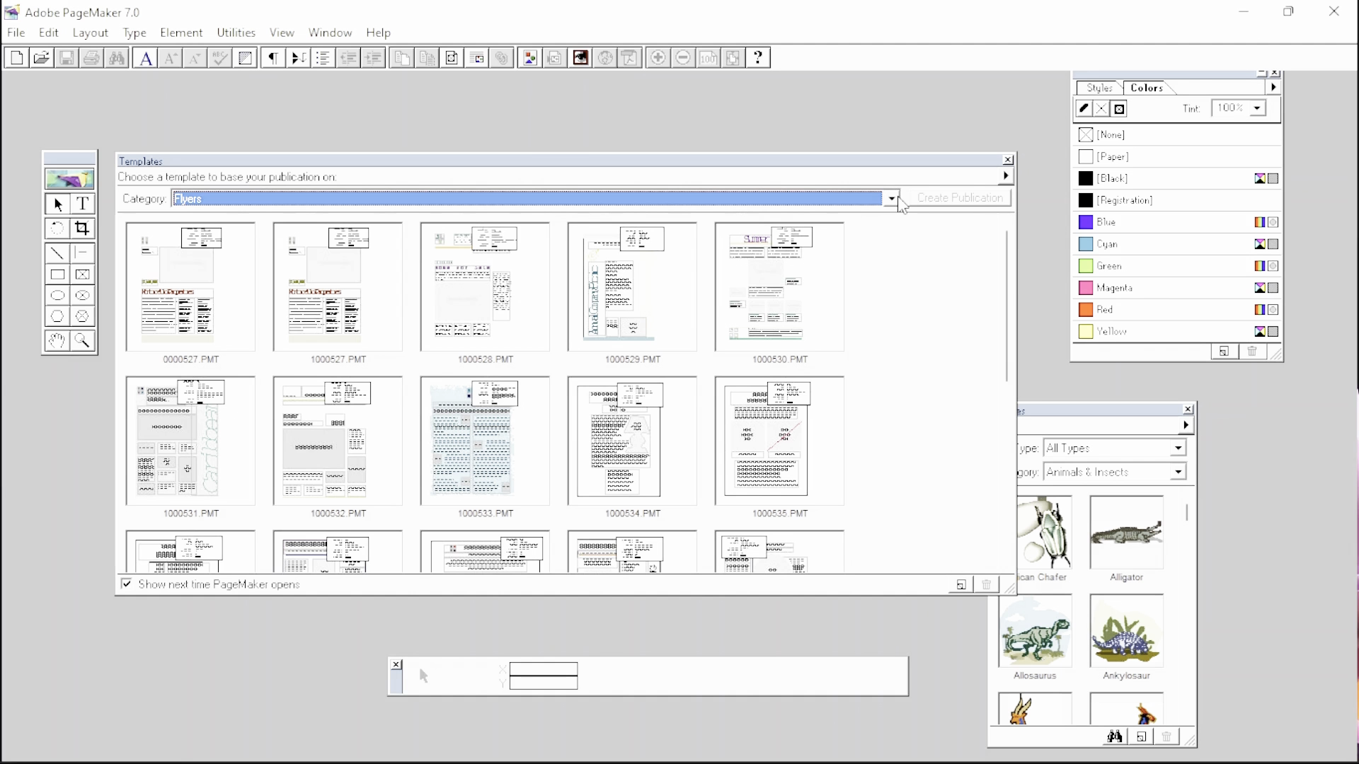
pyautogui.click(891, 199)
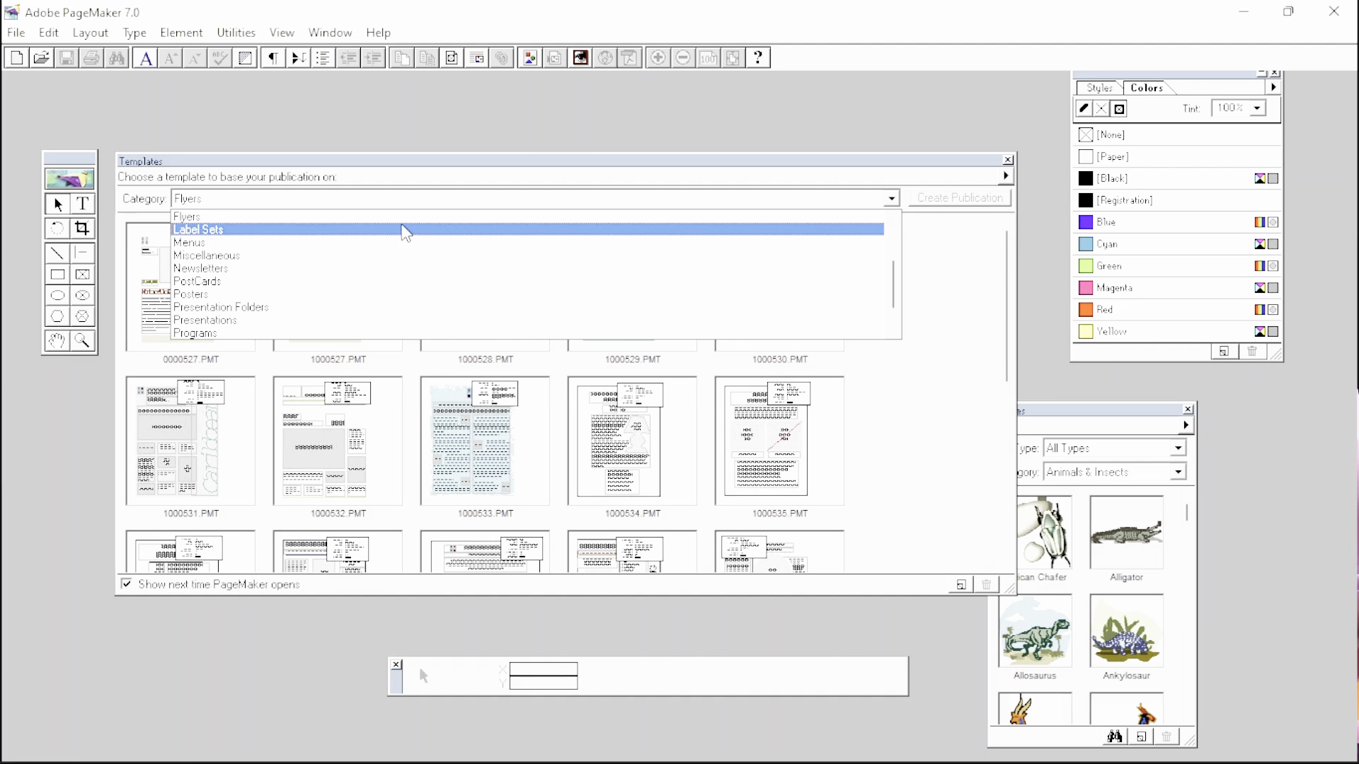
pyautogui.scroll(3, 379, 283)
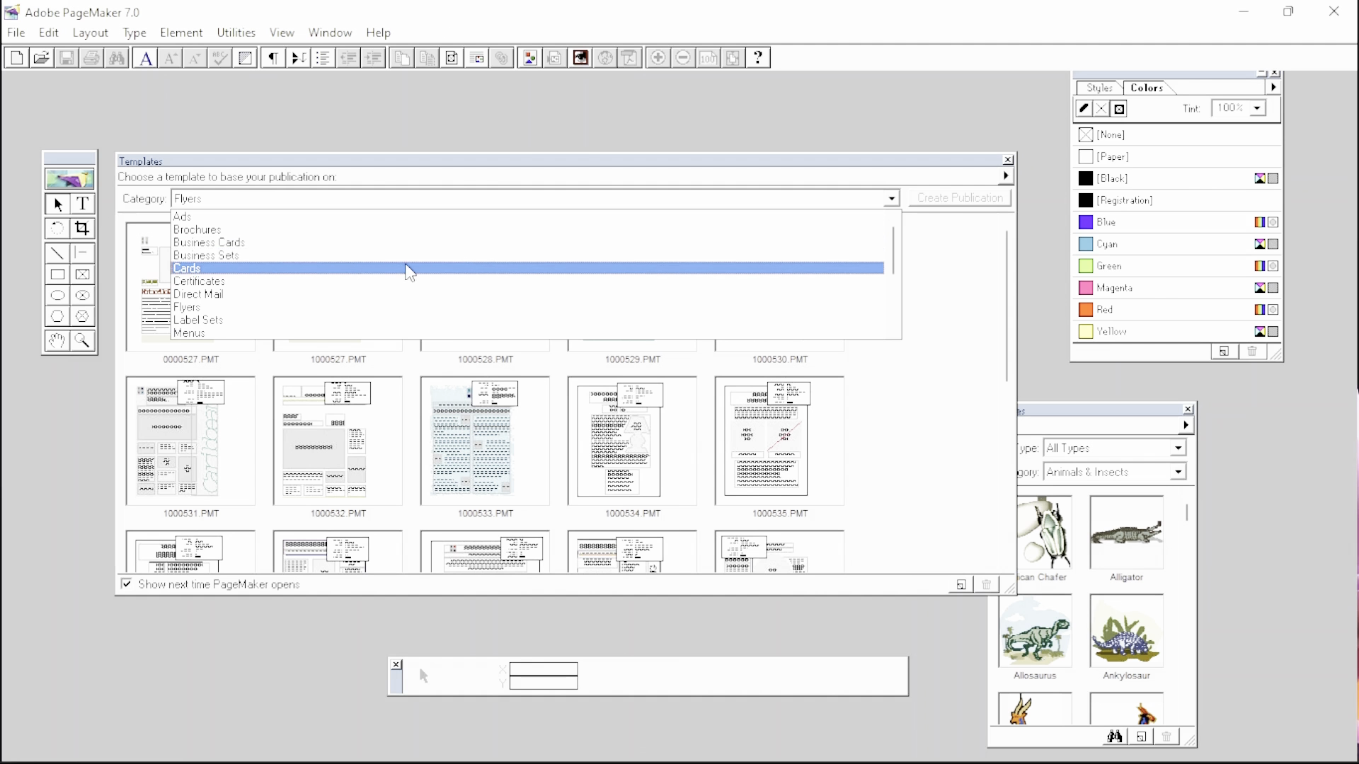
pyautogui.scroll(-4, 453, 290)
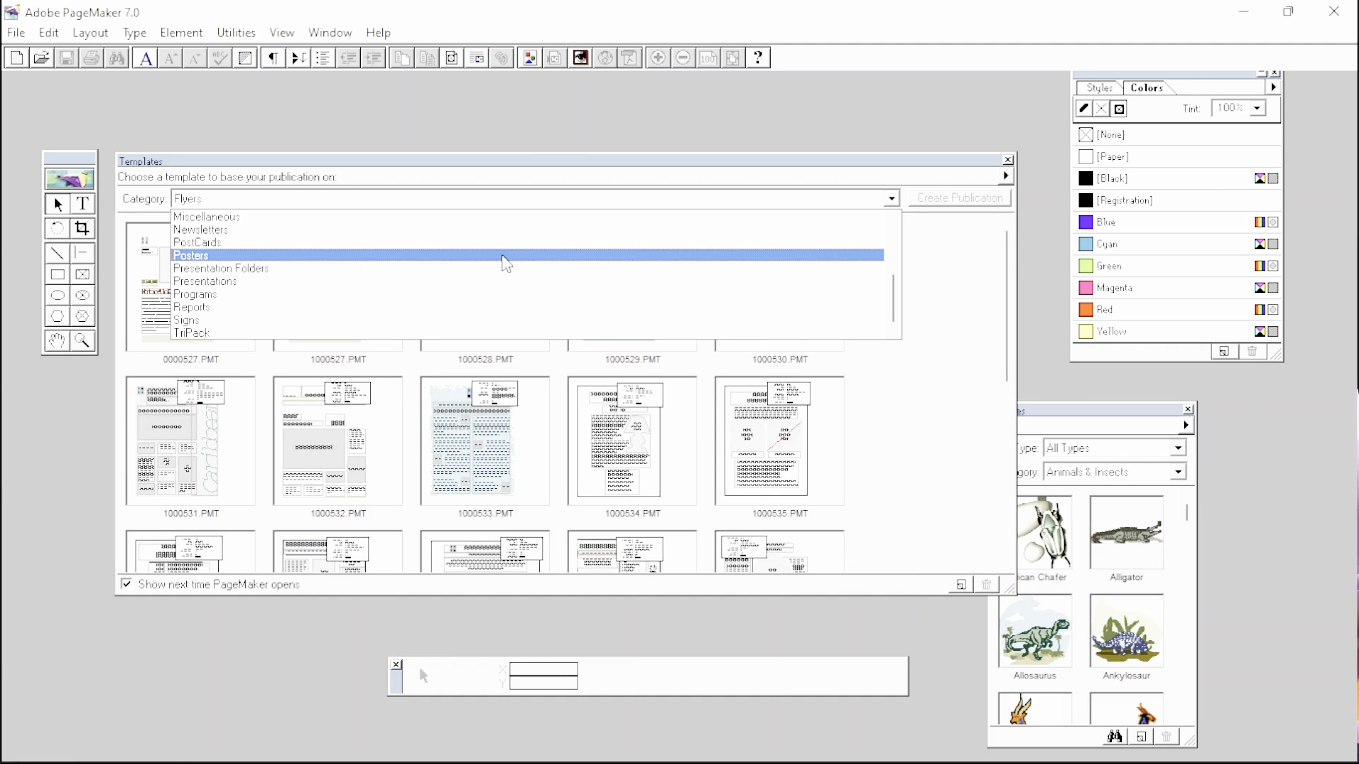
pyautogui.click(890, 199)
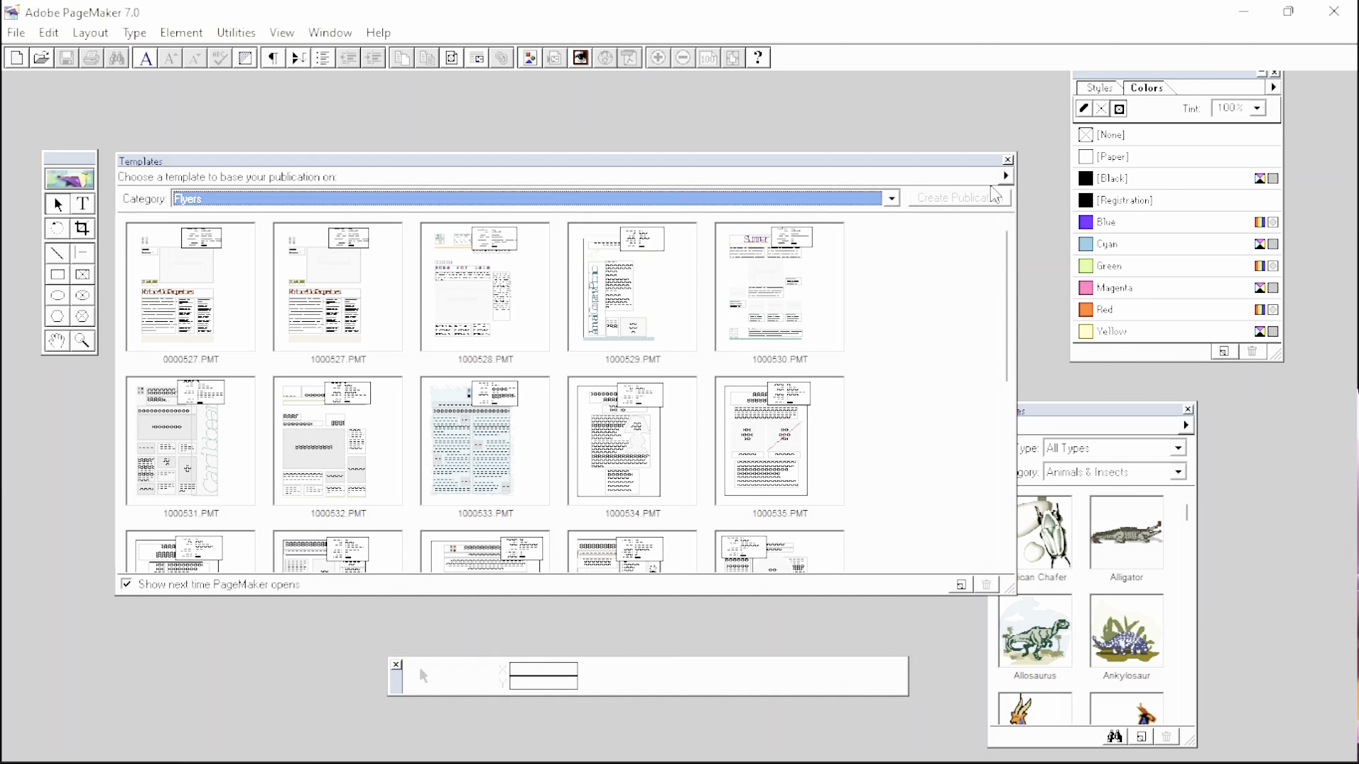
# - Close the Templates window without a template and dock the Pictures panel beneath the Colors panel
pyautogui.click(1008, 161)
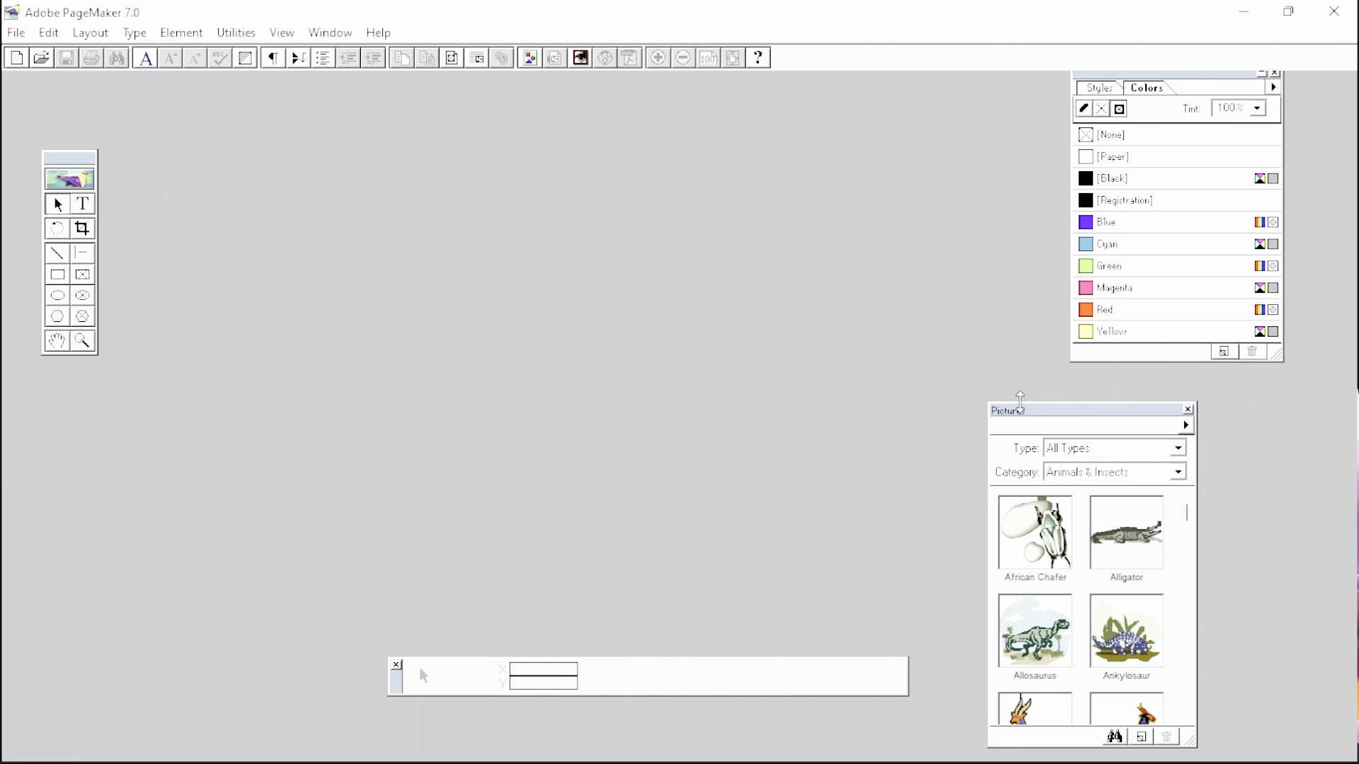
pyautogui.moveTo(1024, 413); pyautogui.dragTo(1104, 385)
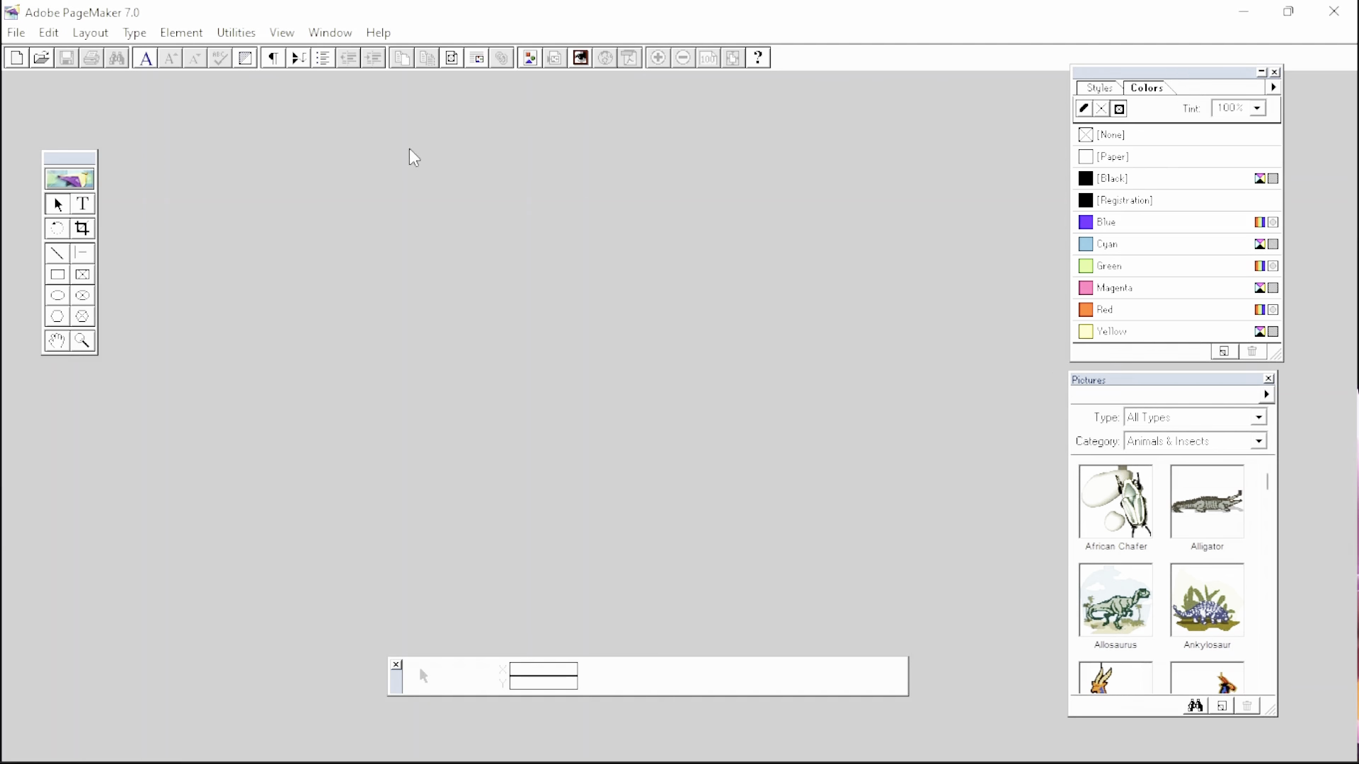
# - Nudge the Colors palette slightly and move the Toolbox to mid-screen, then back to the left edge
pyautogui.moveTo(1187, 92); pyautogui.dragTo(1197, 102)
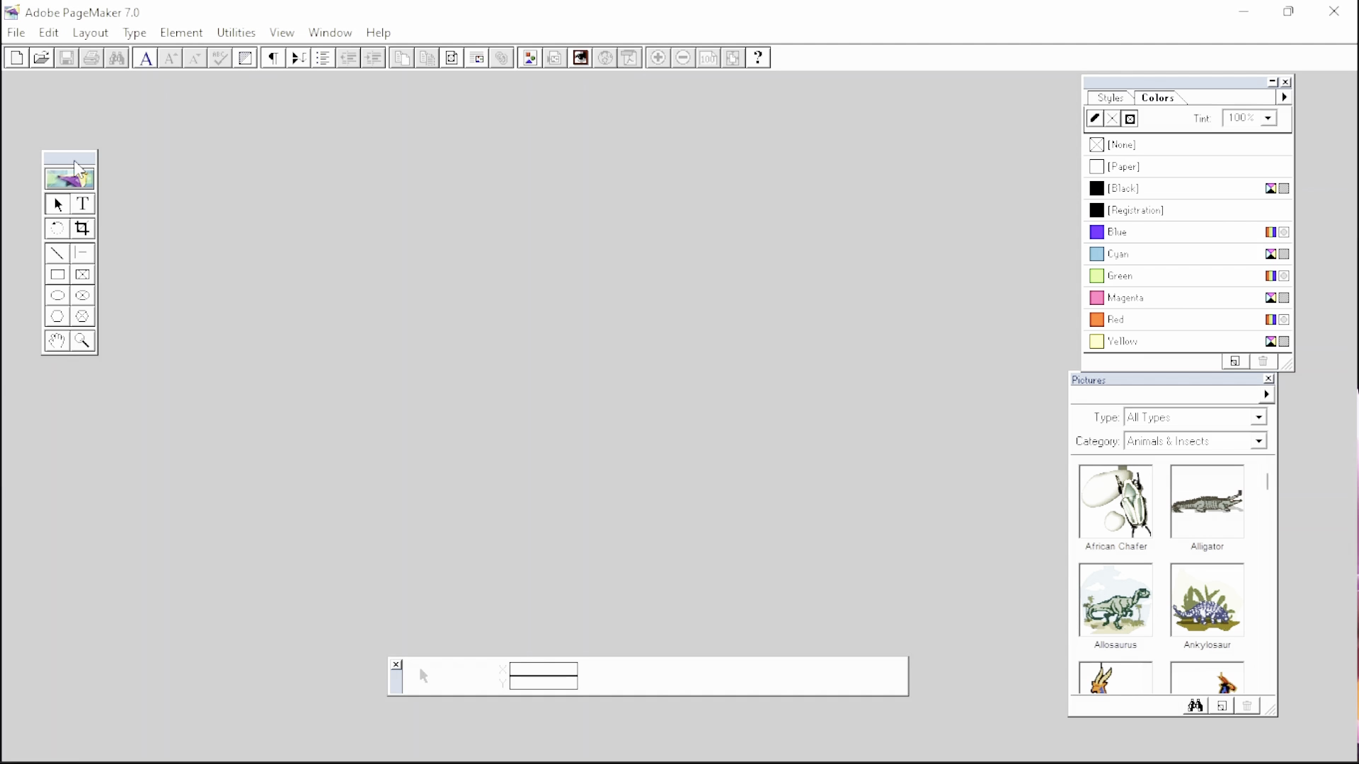
pyautogui.moveTo(75, 162); pyautogui.dragTo(483, 160)
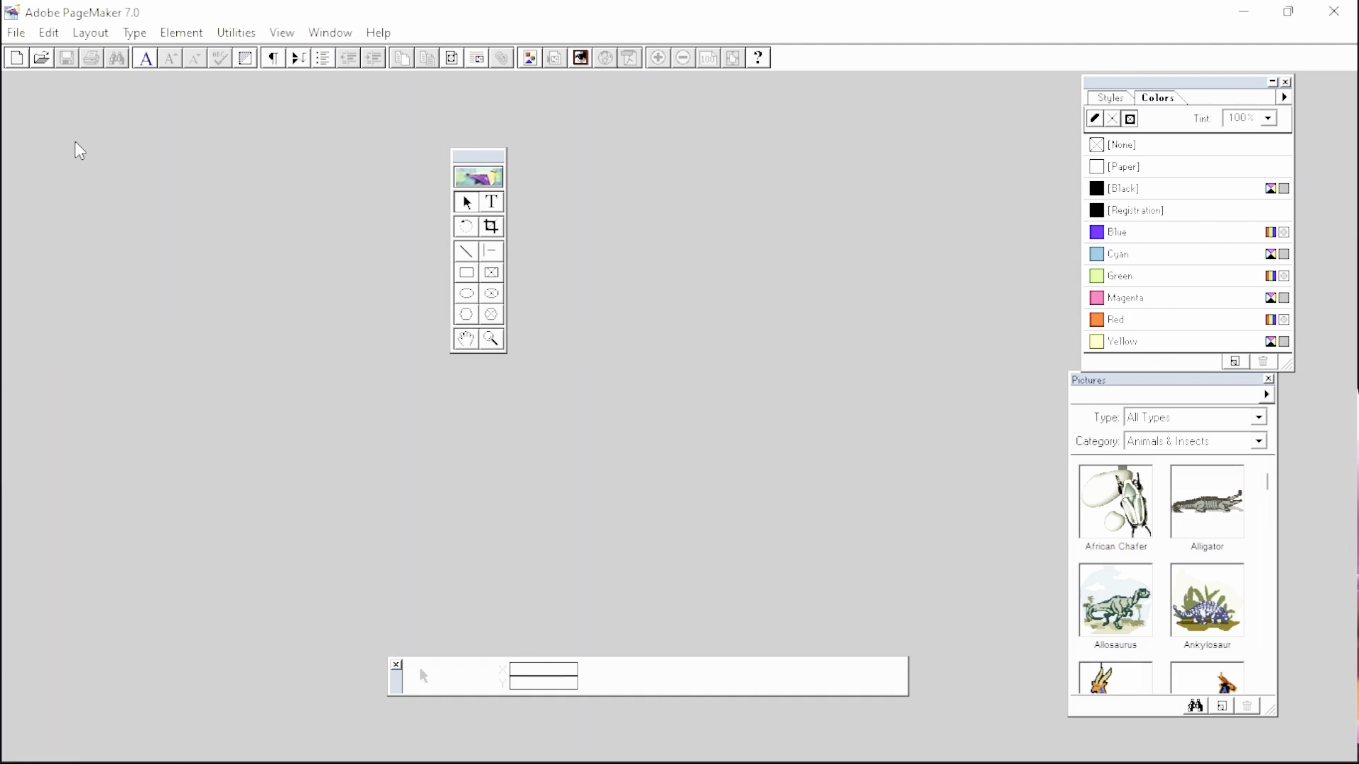
pyautogui.moveTo(75, 142); pyautogui.dragTo(75, 143)
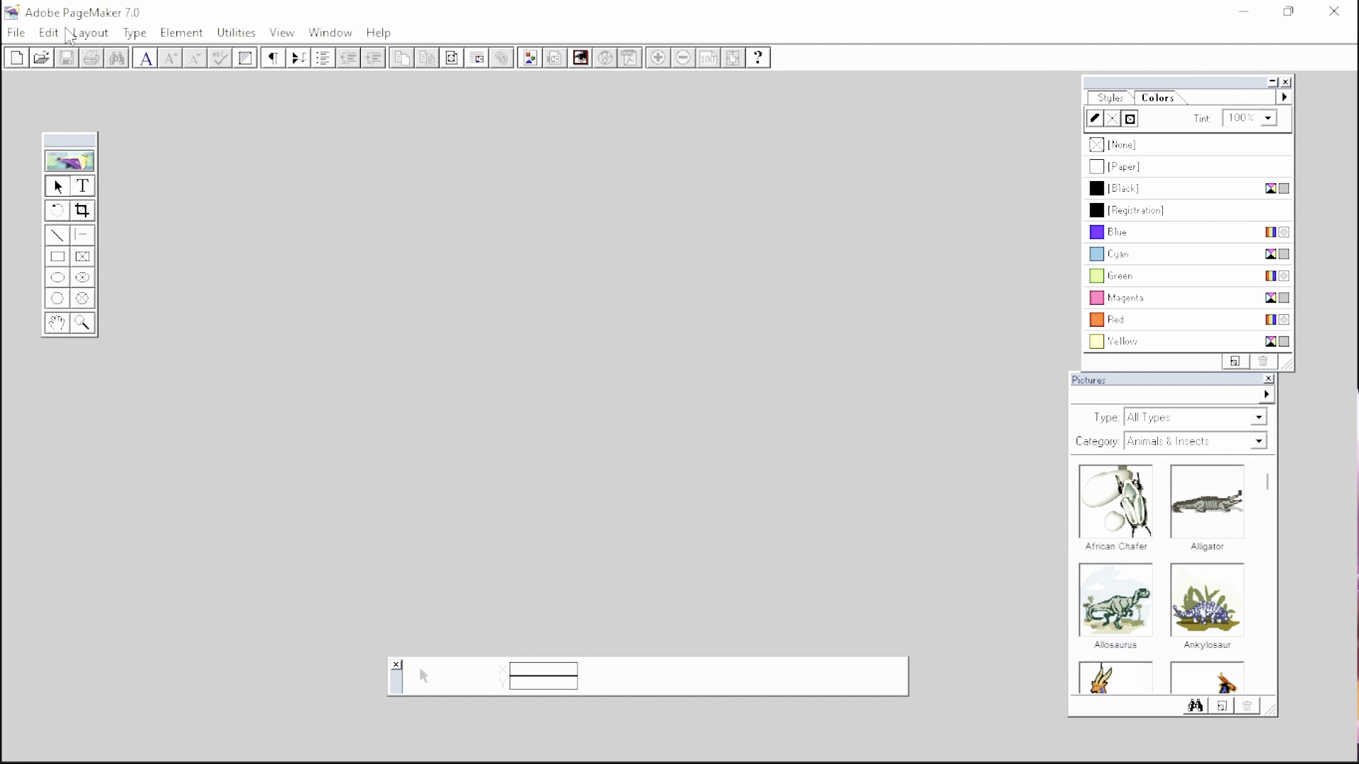
pyautogui.click(21, 34)
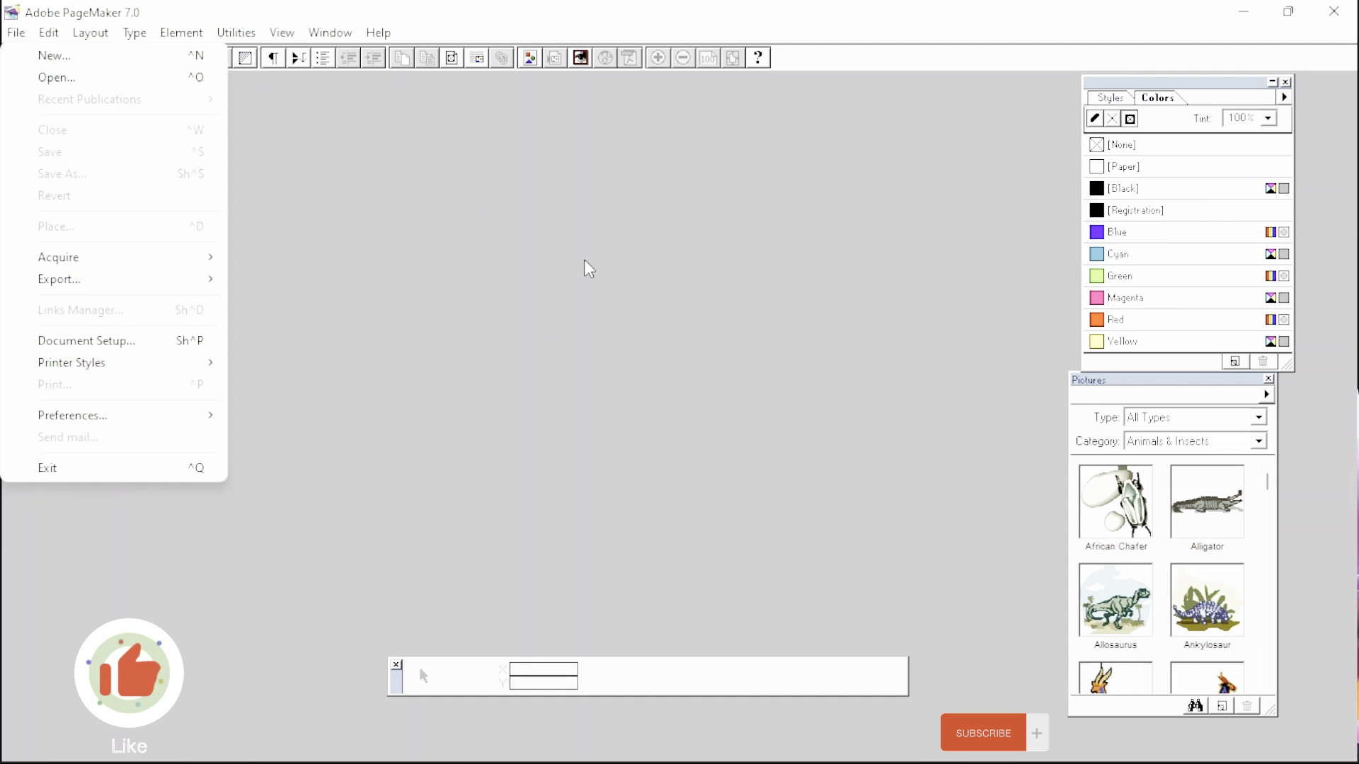
pyautogui.click(507, 226)
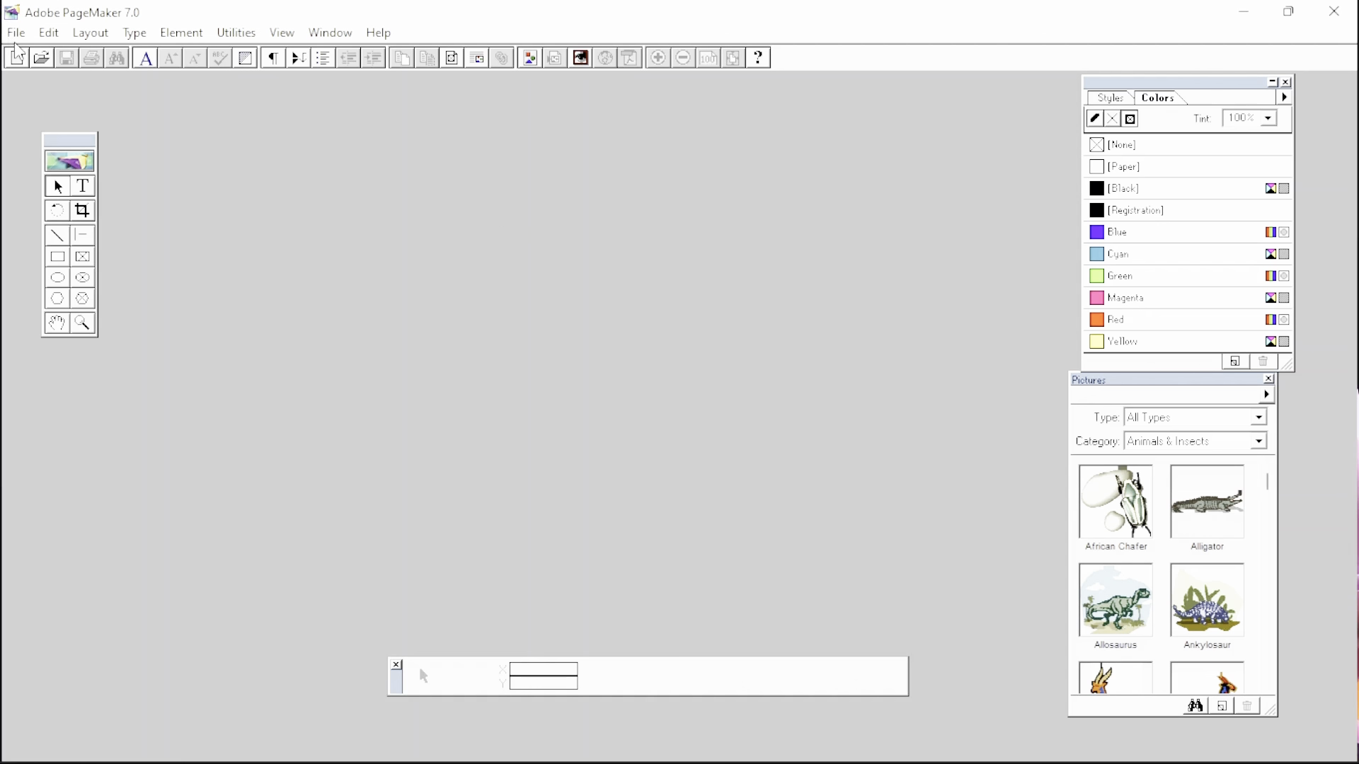
# - Dismiss the Edit menu and start a new publication, bringing up Document Setup (Letter, 8.5 x 11)
pyautogui.hotkey('alt', 'e')
pyautogui.click(338, 152)
pyautogui.hotkey('ctrl', 'n')
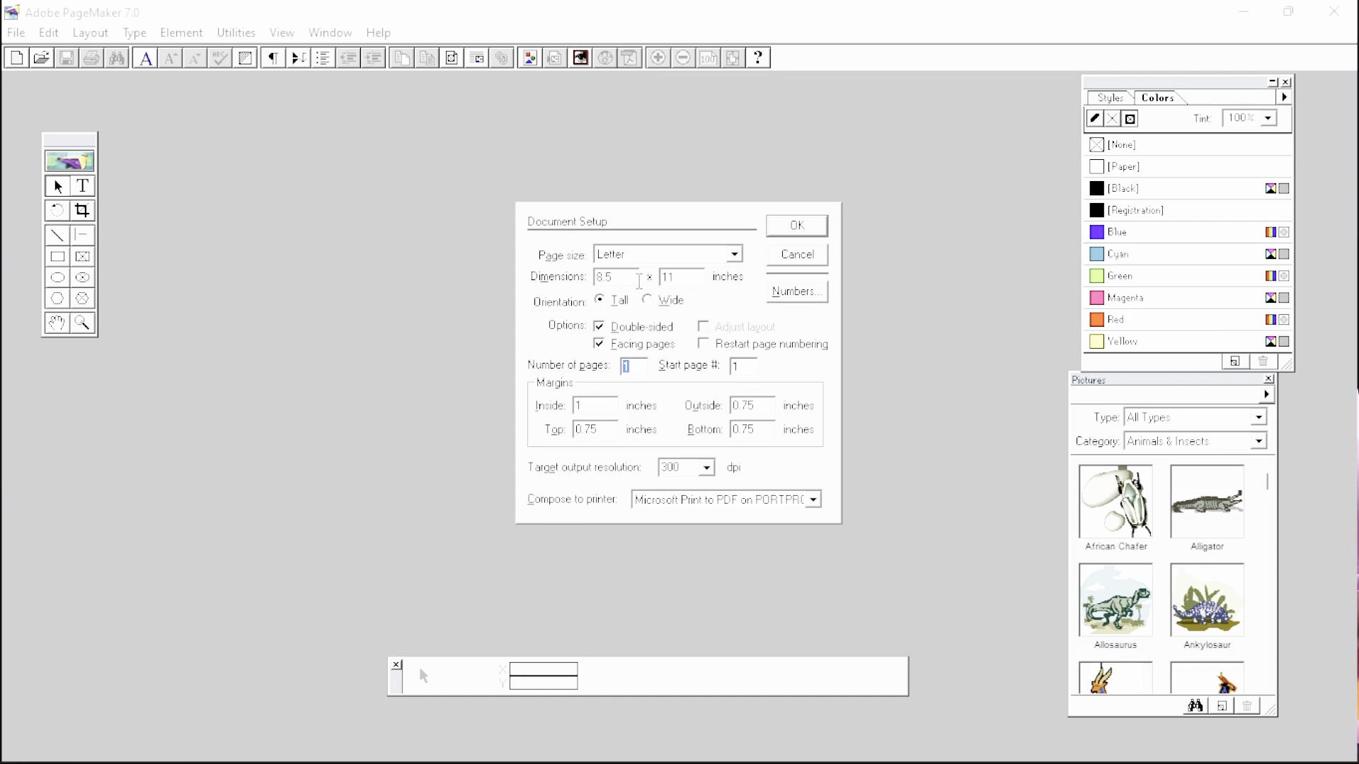
pyautogui.click(729, 255)
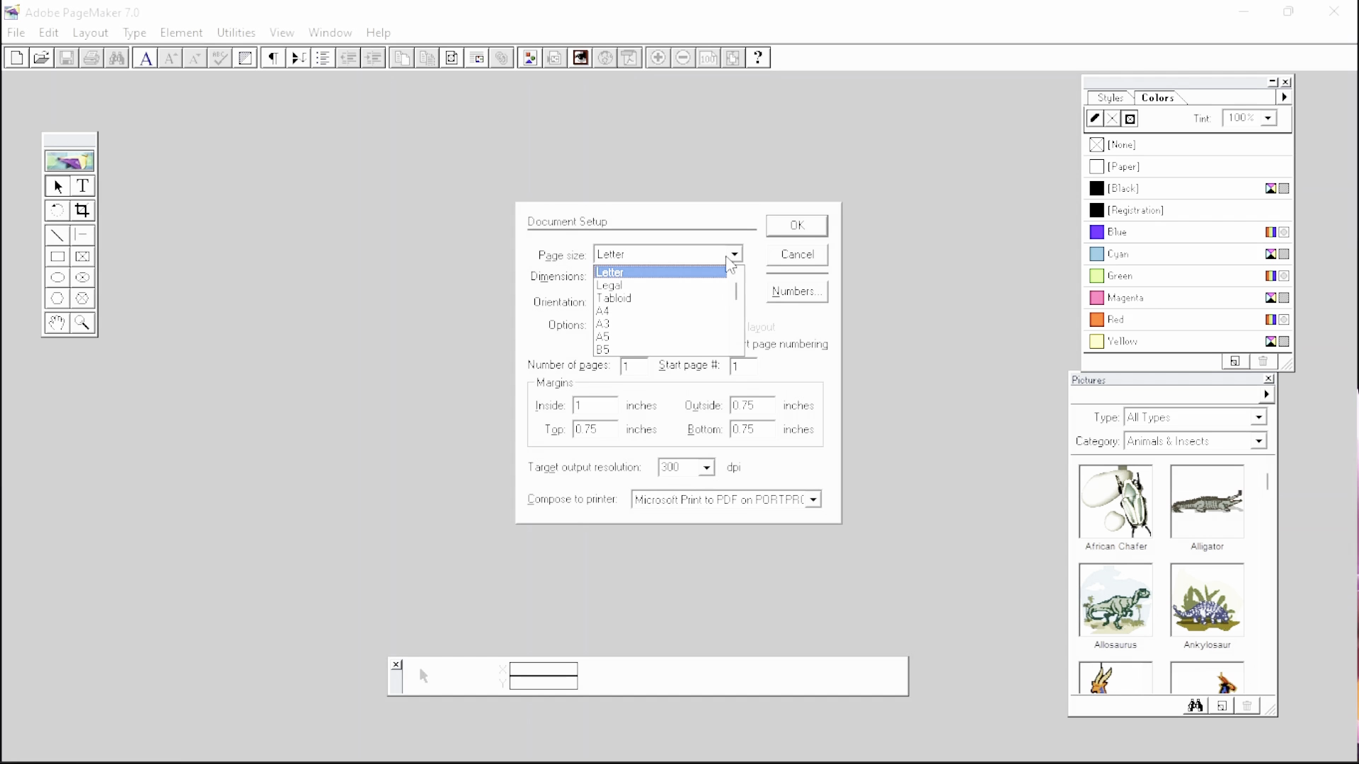
pyautogui.click(643, 312)
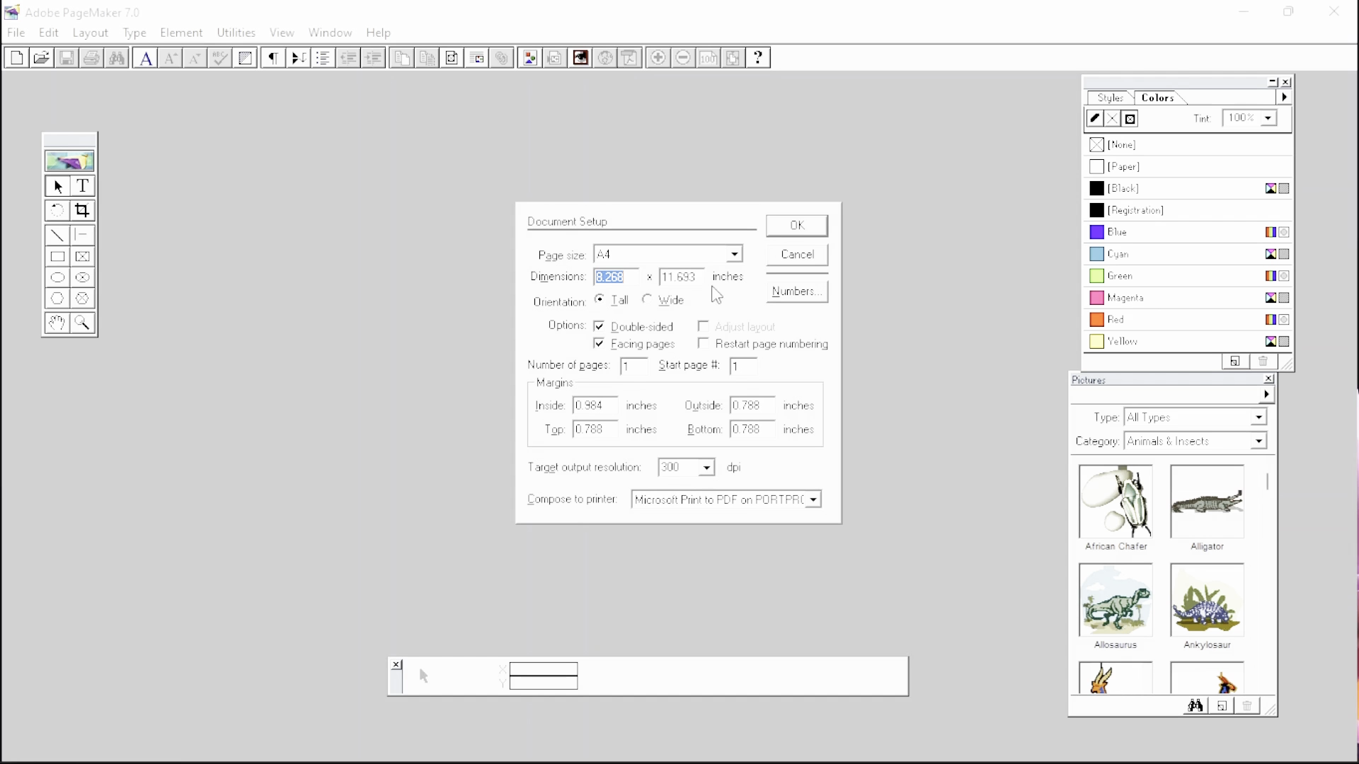
pyautogui.click(736, 256)
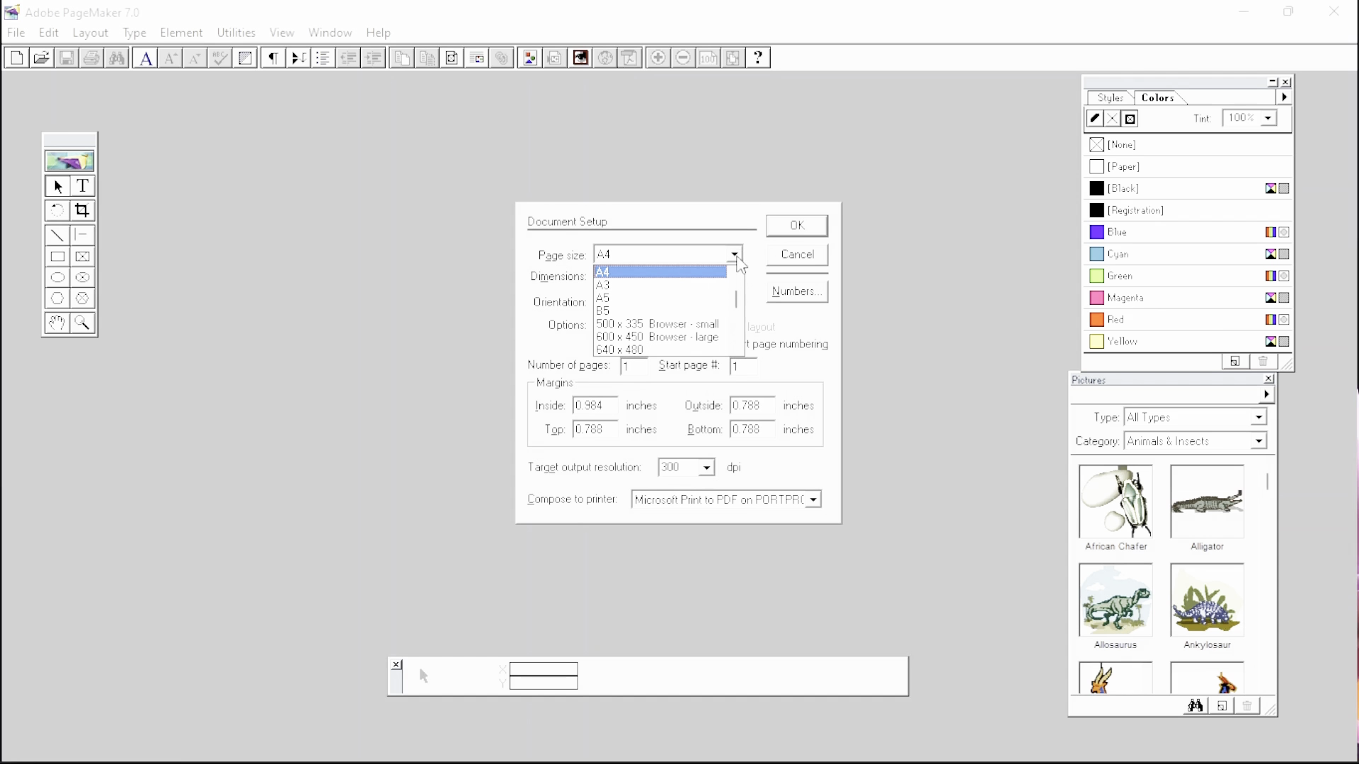
pyautogui.click(670, 310)
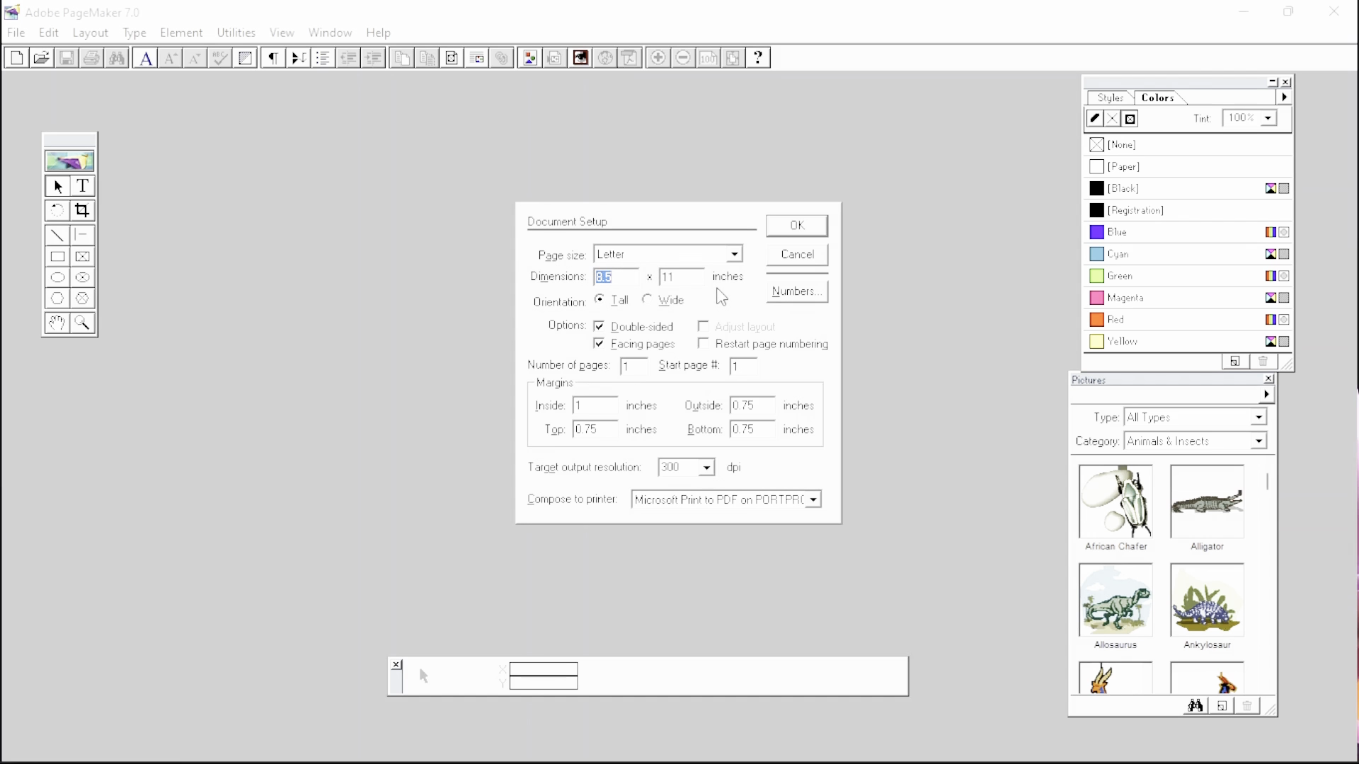
# - Replace the 8.5-inch width with 3.6 and set the height to 2.2 inches
pyautogui.click(618, 277)
pyautogui.moveTo(618, 277); pyautogui.dragTo(522, 283)
pyautogui.write('3.6')
pyautogui.press('Tab')
pyautogui.write('2.2')
# - Choose Wide orientation for the custom page in Document Setup
pyautogui.click(647, 301)
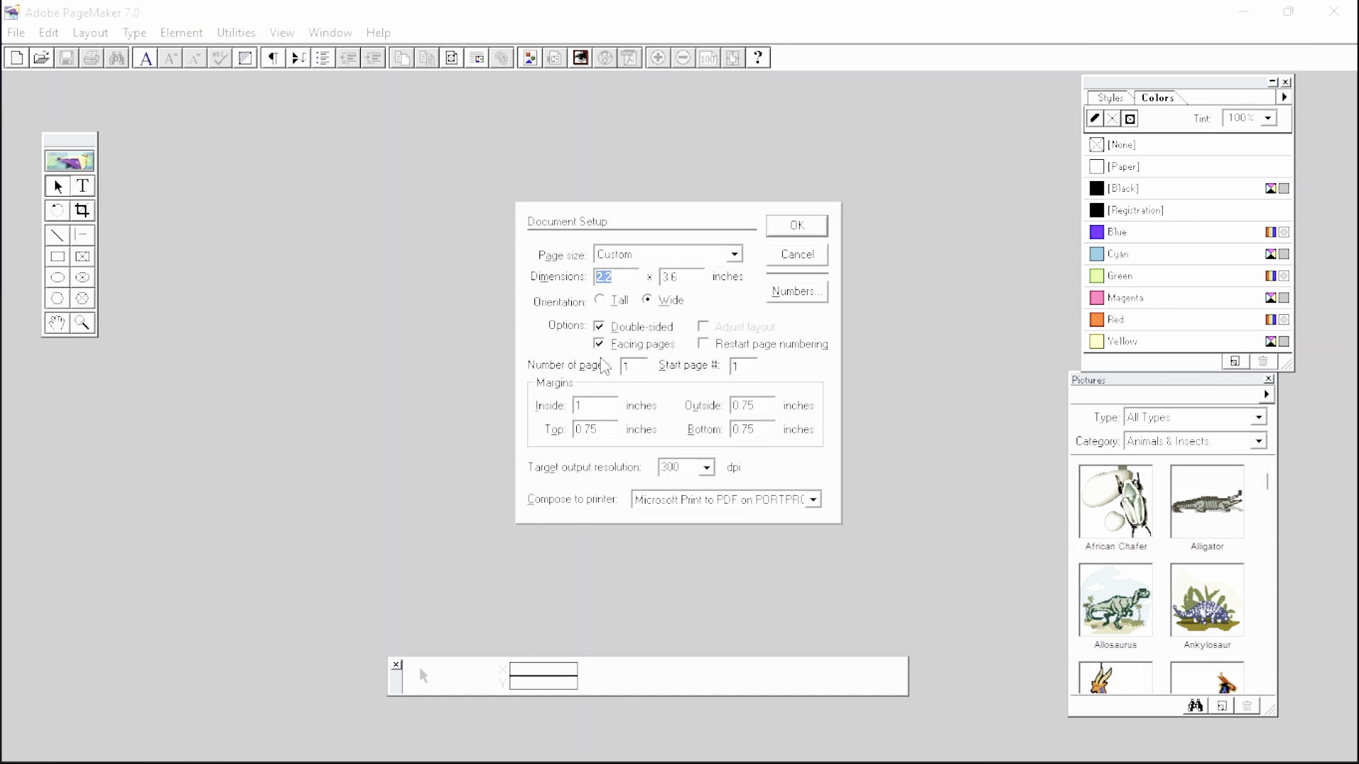
pyautogui.click(644, 372)
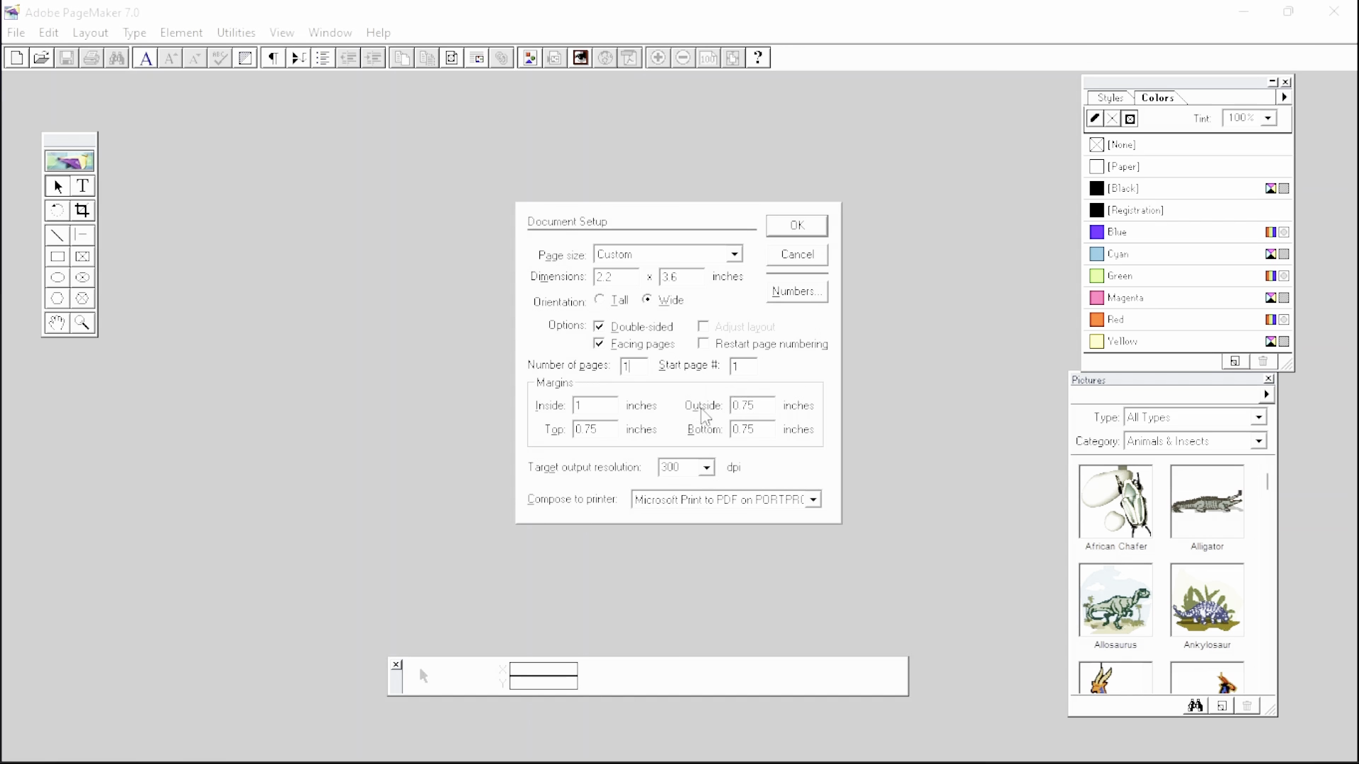
# - Put the cursor in the Inside margin field of Document Setup
pyautogui.click(608, 408)
# - Enter 0 inches for the Inside, Outside, Top and Bottom margins
pyautogui.press('BackSpace')
pyautogui.write('0.1')
pyautogui.press('BackSpace')
pyautogui.press('BackSpace')
pyautogui.press('Tab')
pyautogui.write('0')
pyautogui.press('Tab')
pyautogui.write('0')
pyautogui.press('Tab')
pyautogui.write('0')
# - Change the target output resolution to 600 dpi, then to 1200 dpi
pyautogui.click(708, 469)
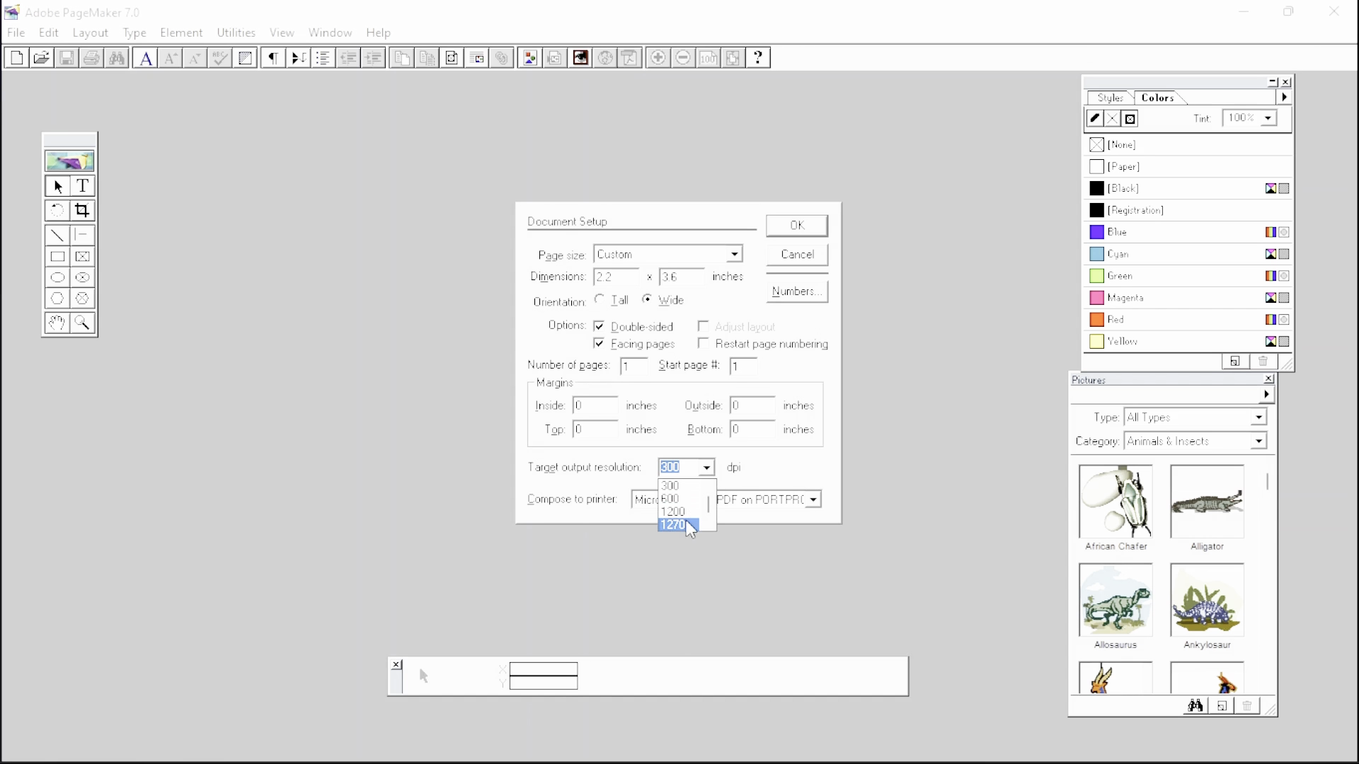
pyautogui.scroll(-2, 701, 521)
pyautogui.click(752, 471)
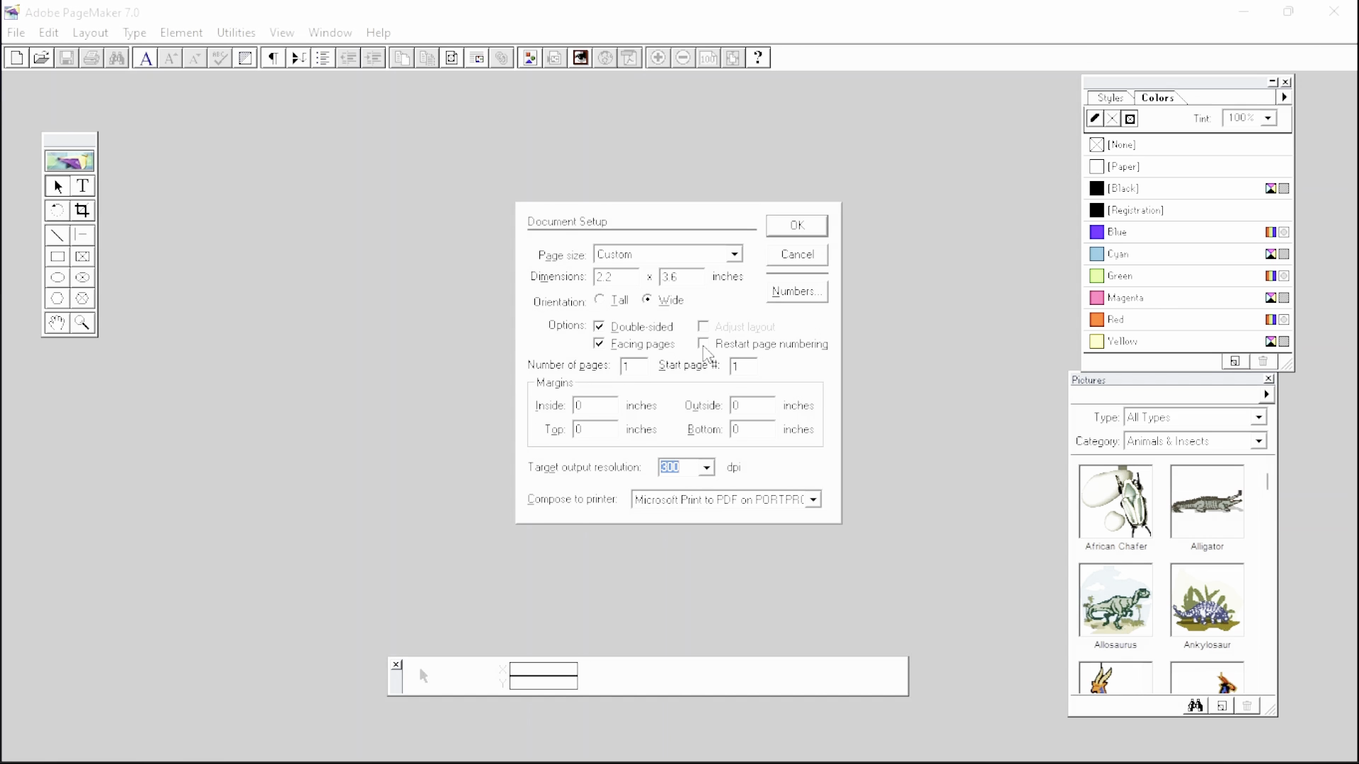
pyautogui.click(707, 467)
pyautogui.click(681, 500)
pyautogui.click(706, 467)
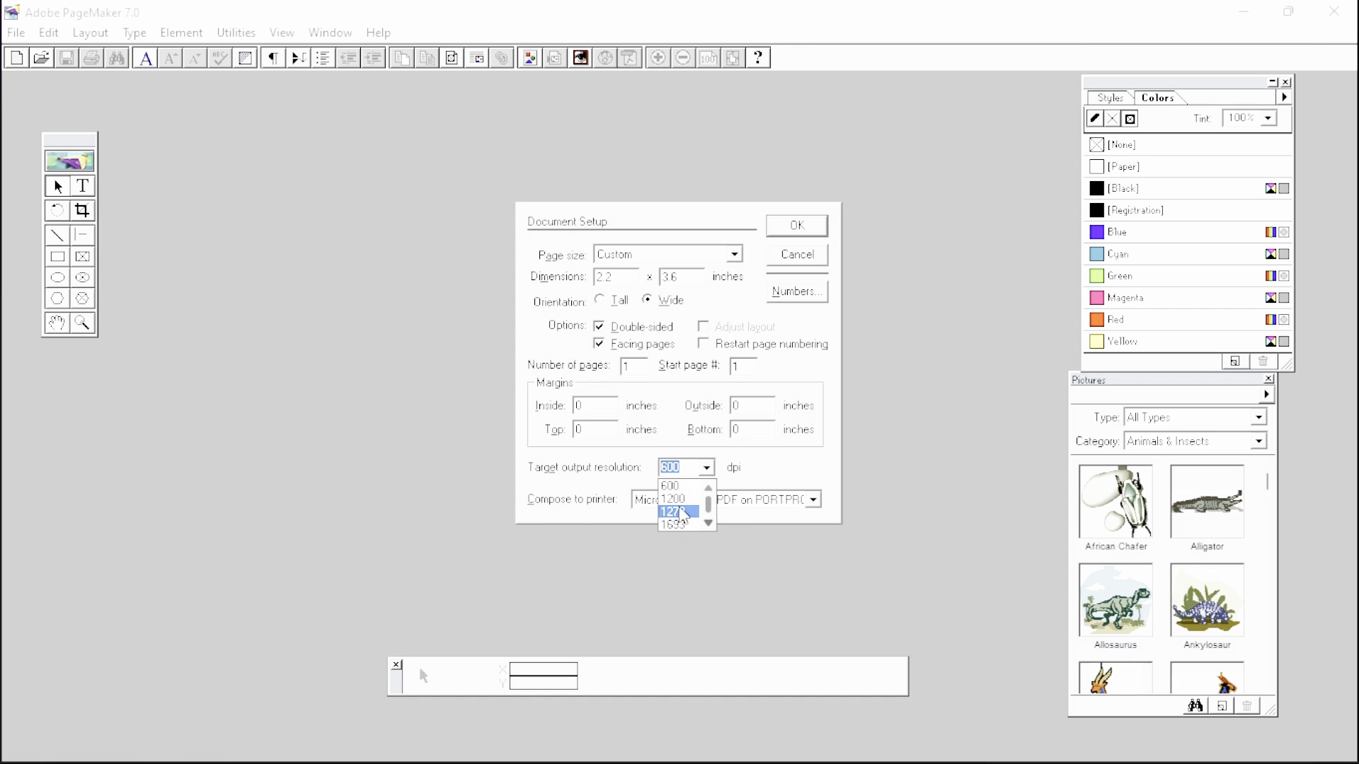
pyautogui.click(678, 500)
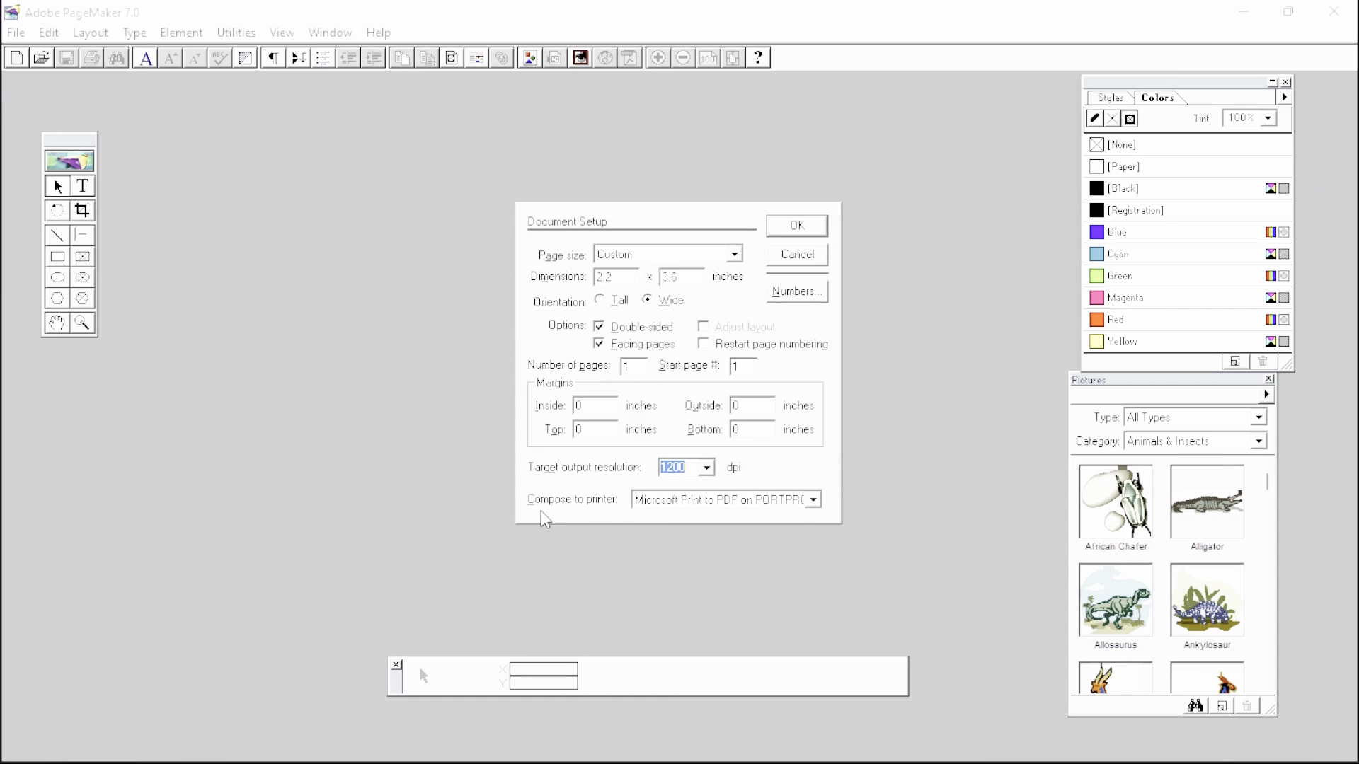
# - Compose to the HP Ink Tank Wireless 410 series printer and create the Untitled-1 document
pyautogui.click(815, 504)
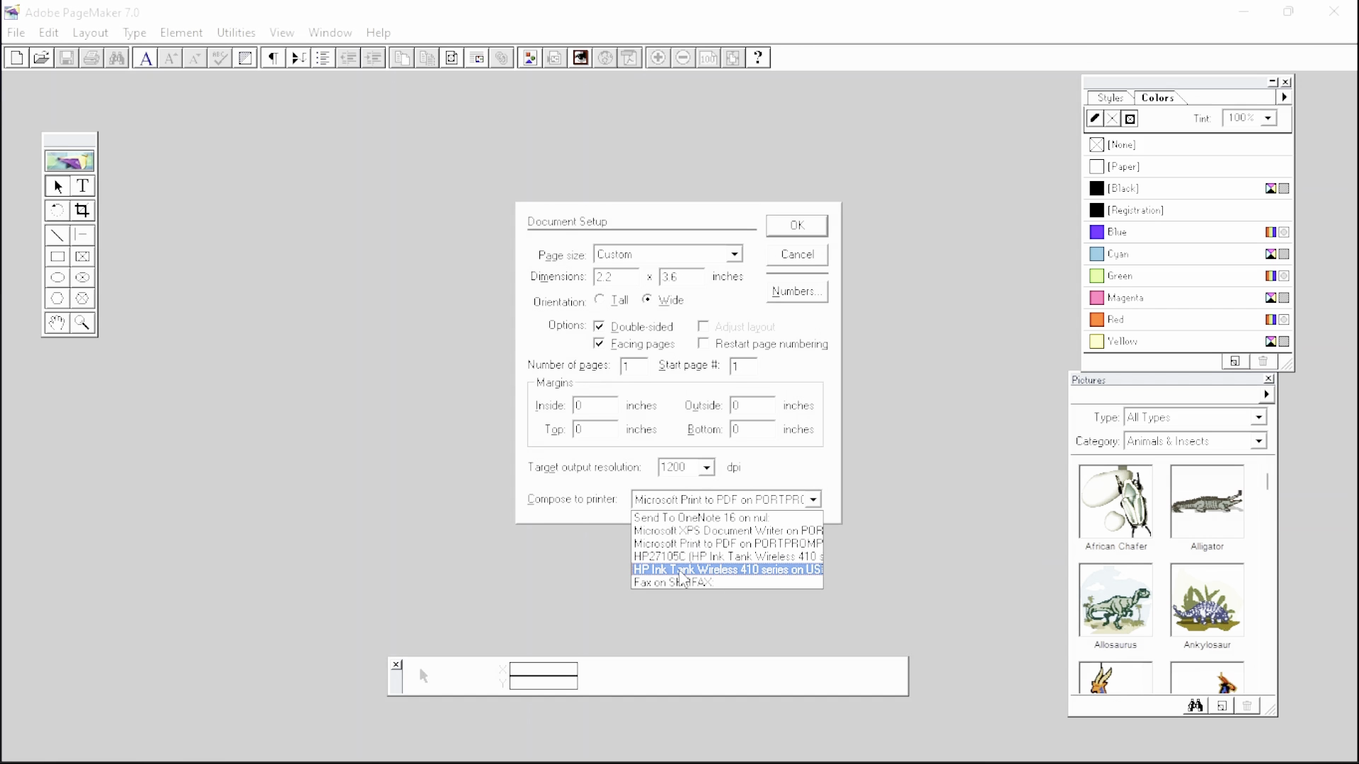
pyautogui.click(763, 570)
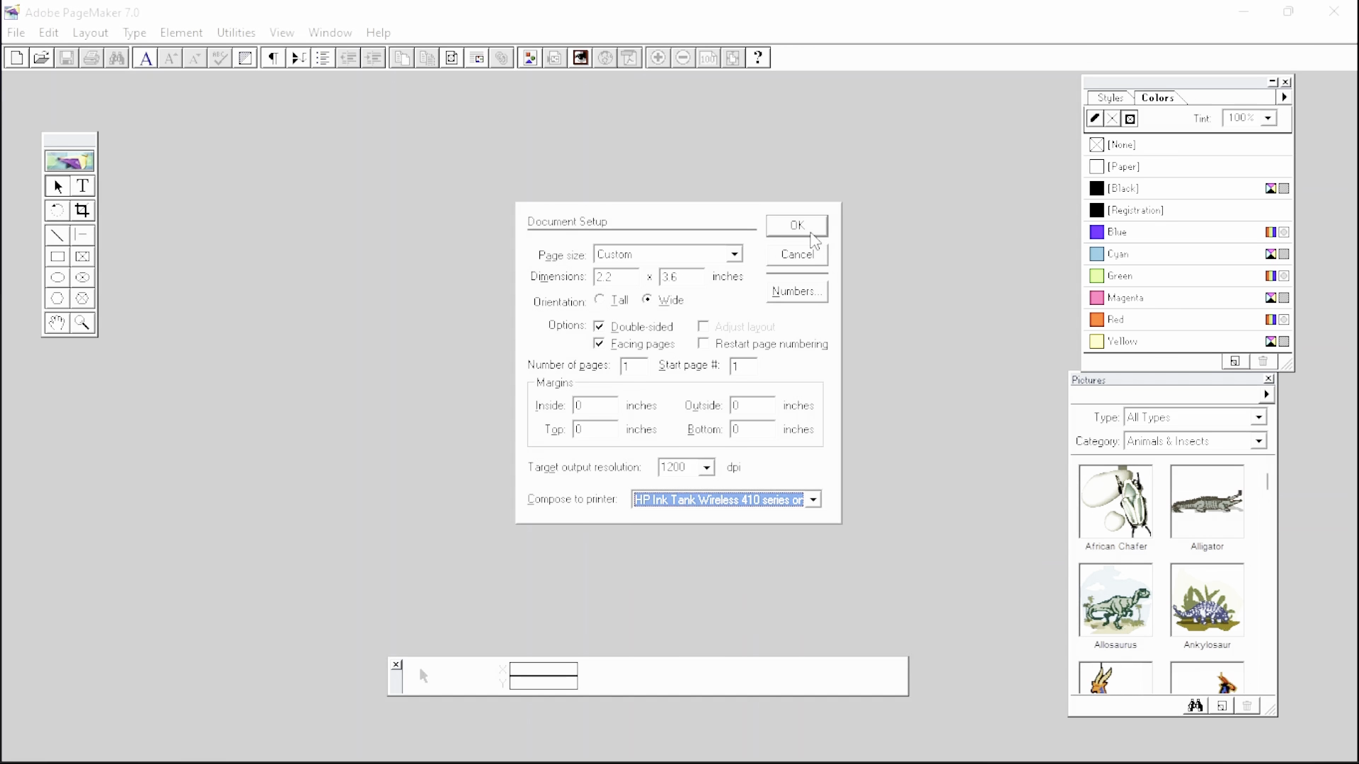
pyautogui.click(811, 235)
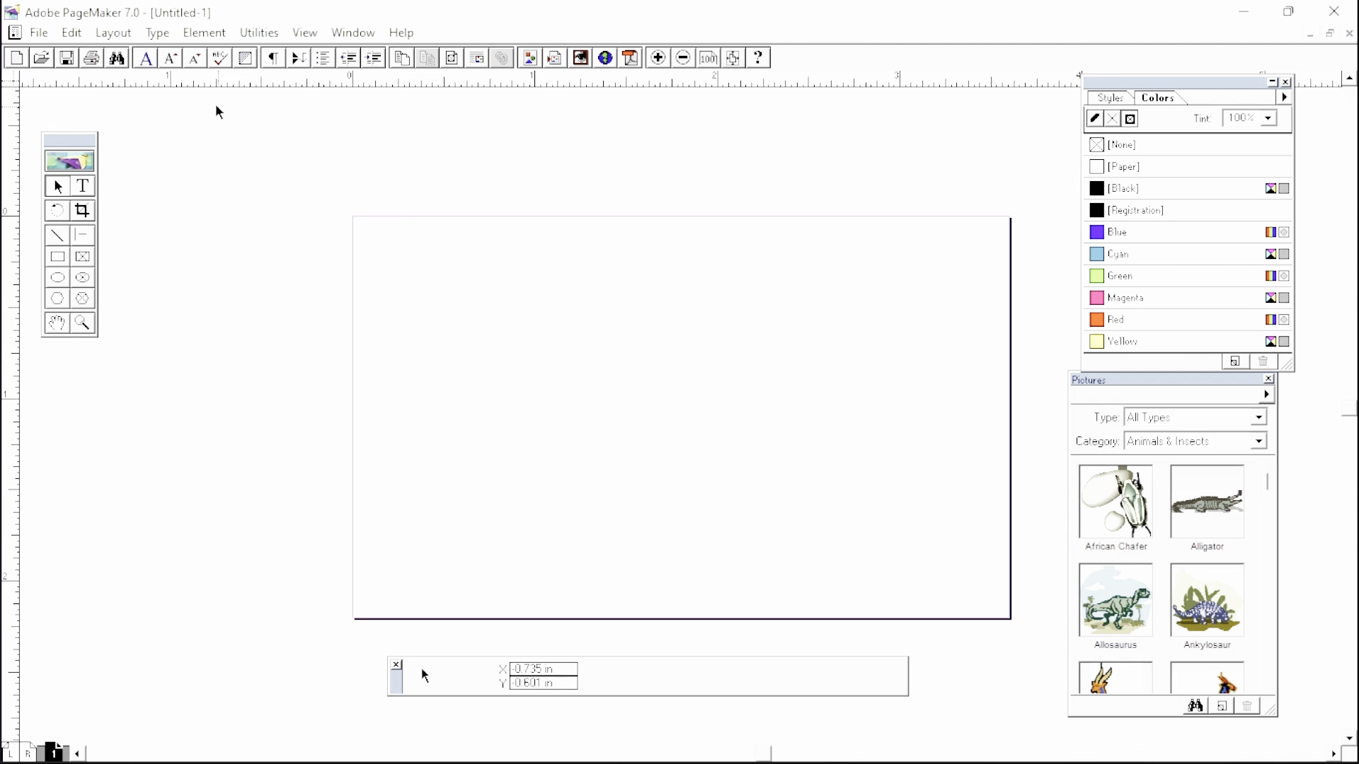
# - Reopen Document Setup from the File menu, edit the Inside margin, and apply it
pyautogui.click(42, 36)
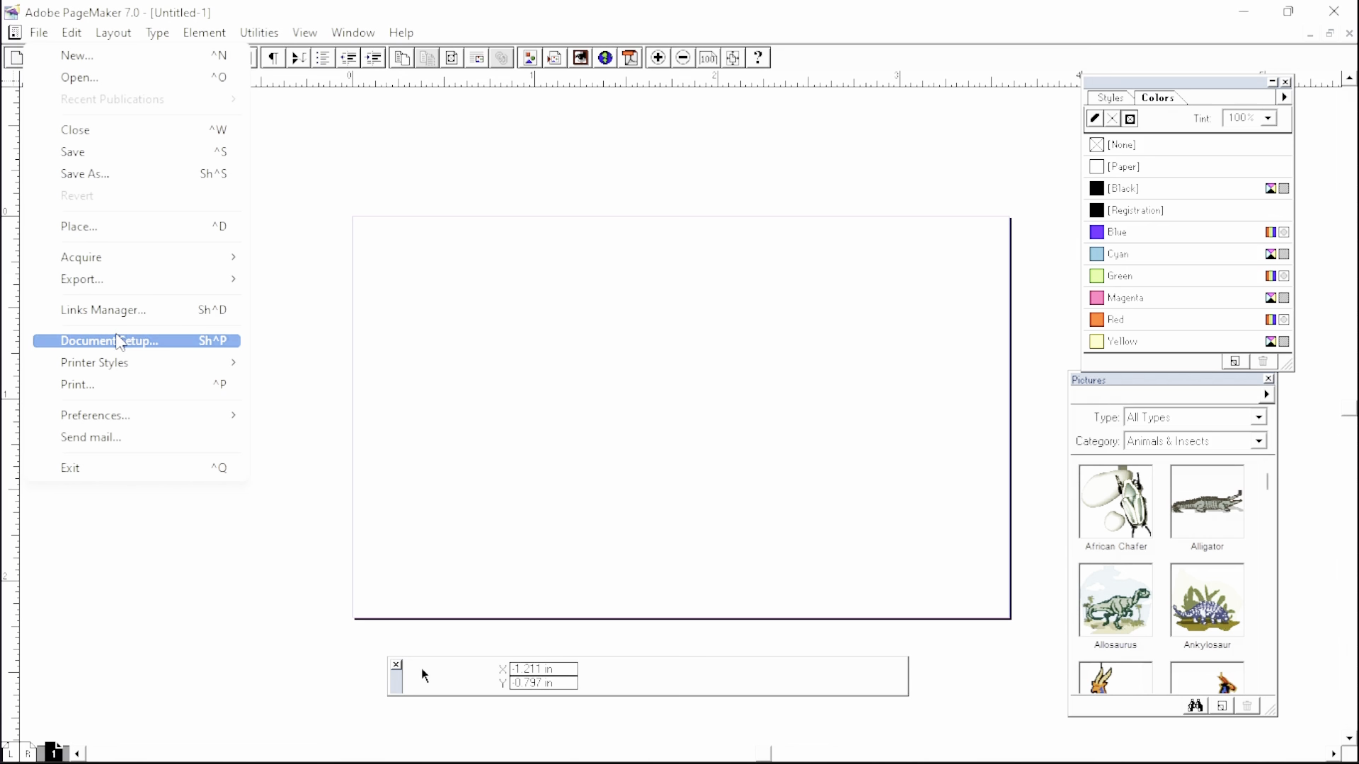
pyautogui.click(195, 344)
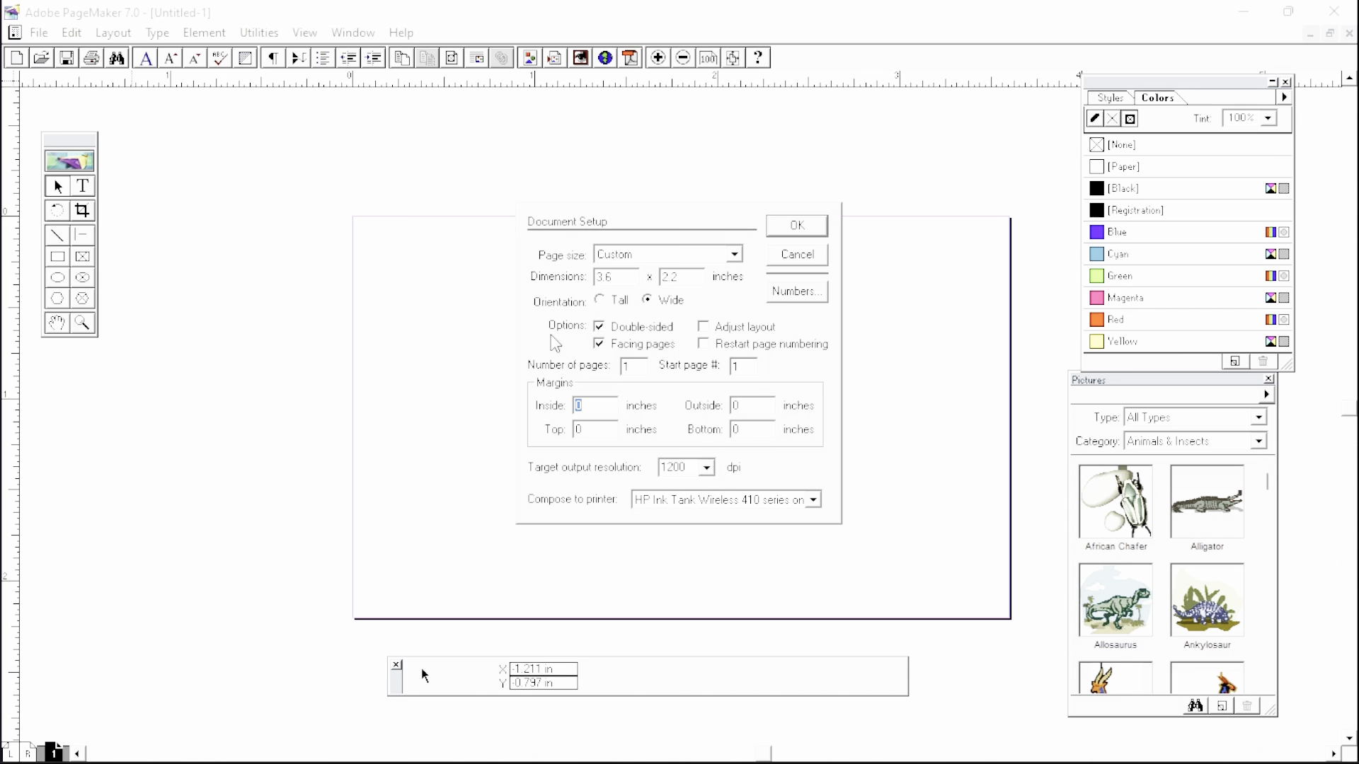
pyautogui.press('BackSpace')
pyautogui.press('Return')
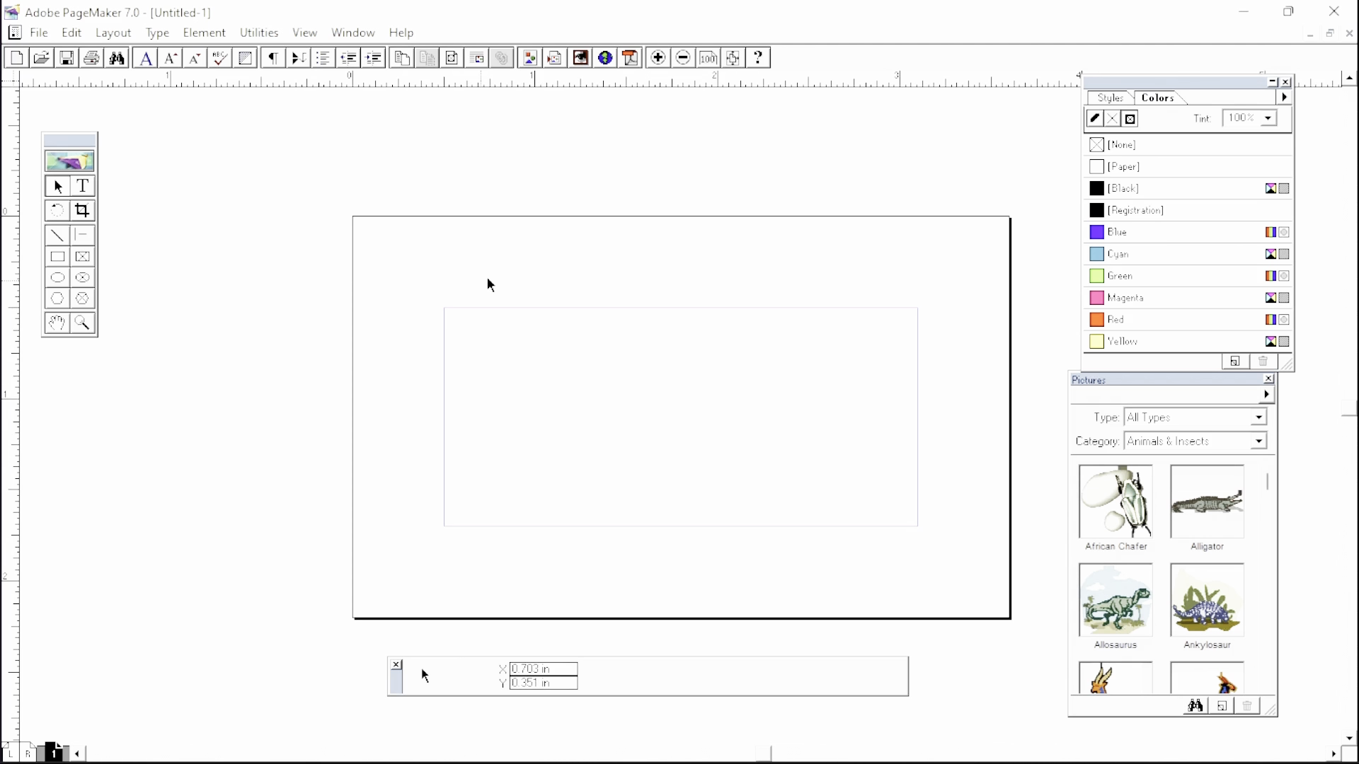
# - With the Text tool, try several insertion points and draw a text frame near the page centre
pyautogui.click(83, 185)
pyautogui.click(684, 283)
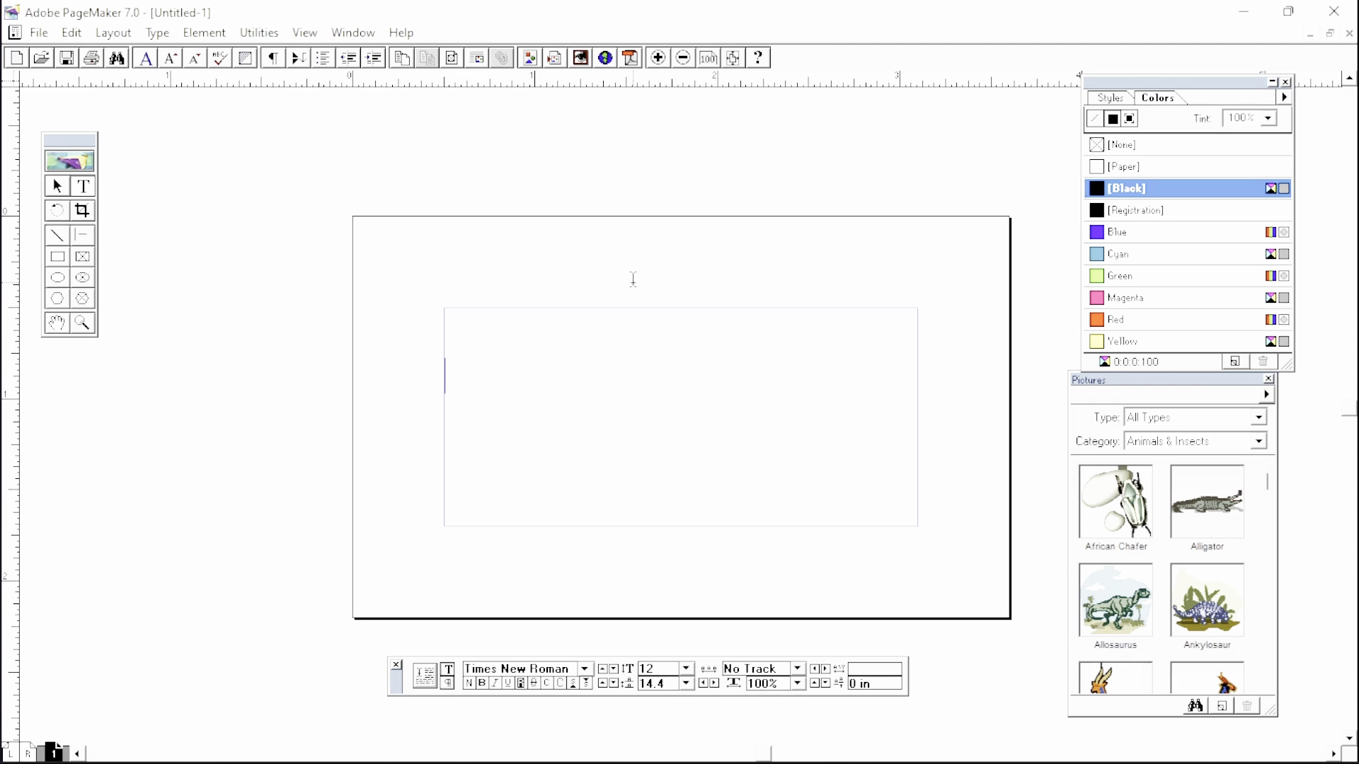
pyautogui.click(921, 243)
pyautogui.click(444, 274)
pyautogui.click(552, 249)
pyautogui.click(483, 501)
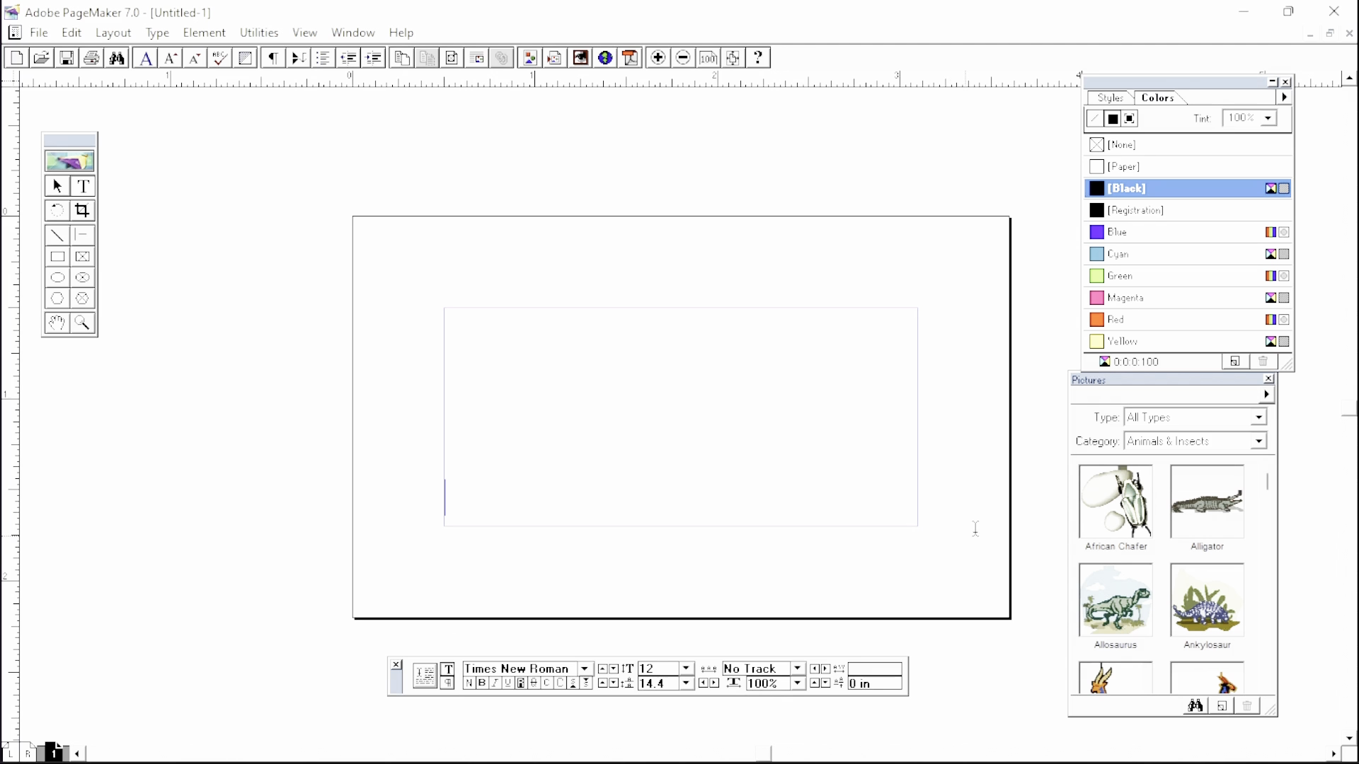
pyautogui.click(868, 400)
pyautogui.click(811, 346)
pyautogui.click(837, 438)
pyautogui.moveTo(605, 348); pyautogui.dragTo(776, 400)
pyautogui.click(620, 434)
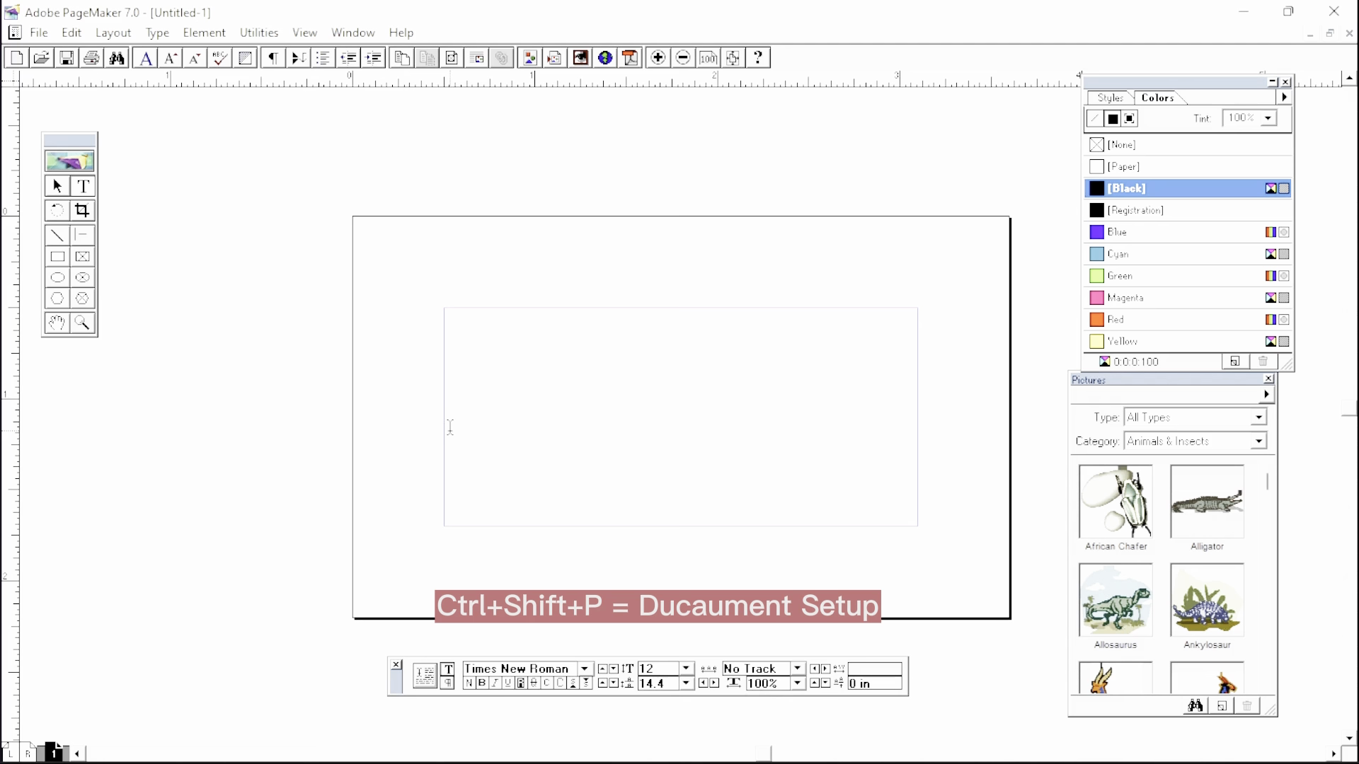
# - Reopen Document Setup with Ctrl+Shift+P and enter 0 for the margins
pyautogui.hotkey('ctrl', 'shift', 'p')
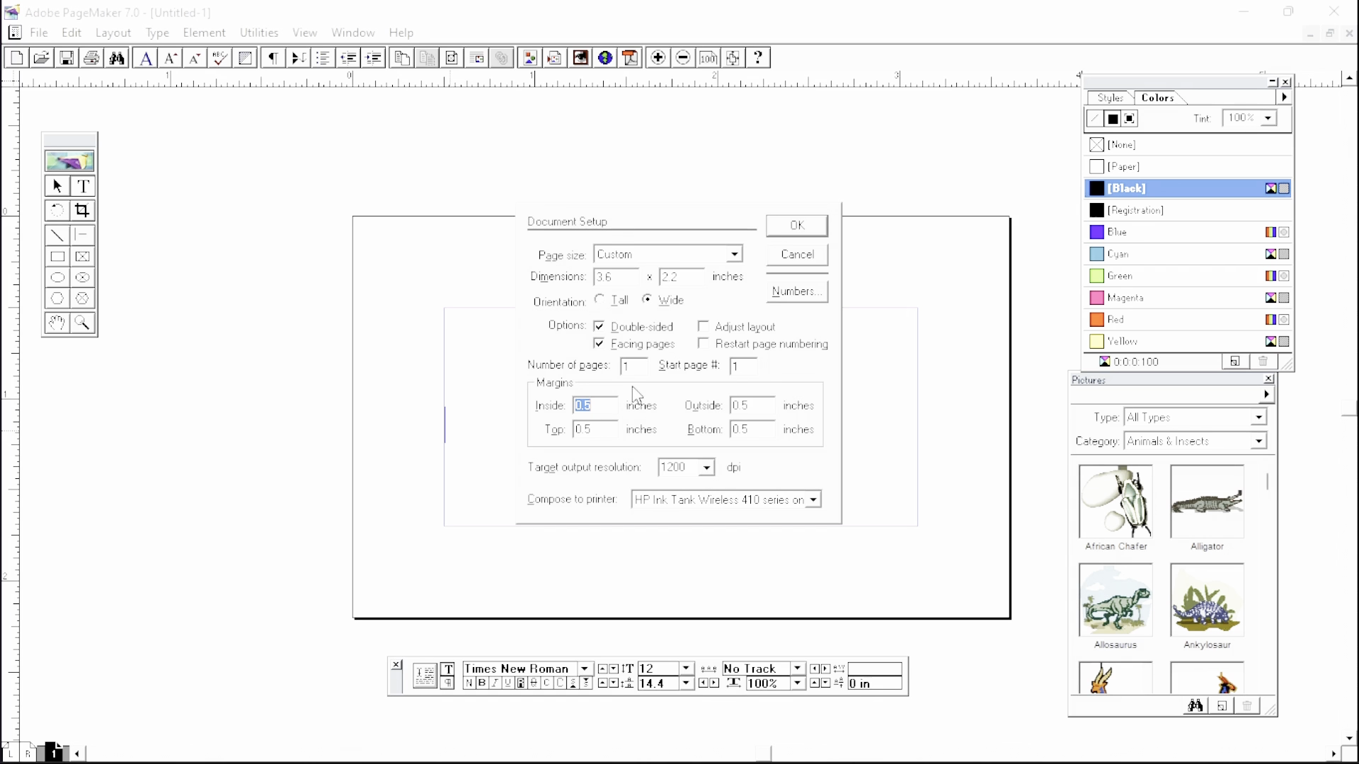
pyautogui.write('0')
pyautogui.press('Tab')
pyautogui.write('0')
pyautogui.press('Tab')
pyautogui.write('0')
pyautogui.press('Tab')
pyautogui.write('0')
# - Set the target output resolution back to 300 dpi and confirm the setup
pyautogui.click(708, 467)
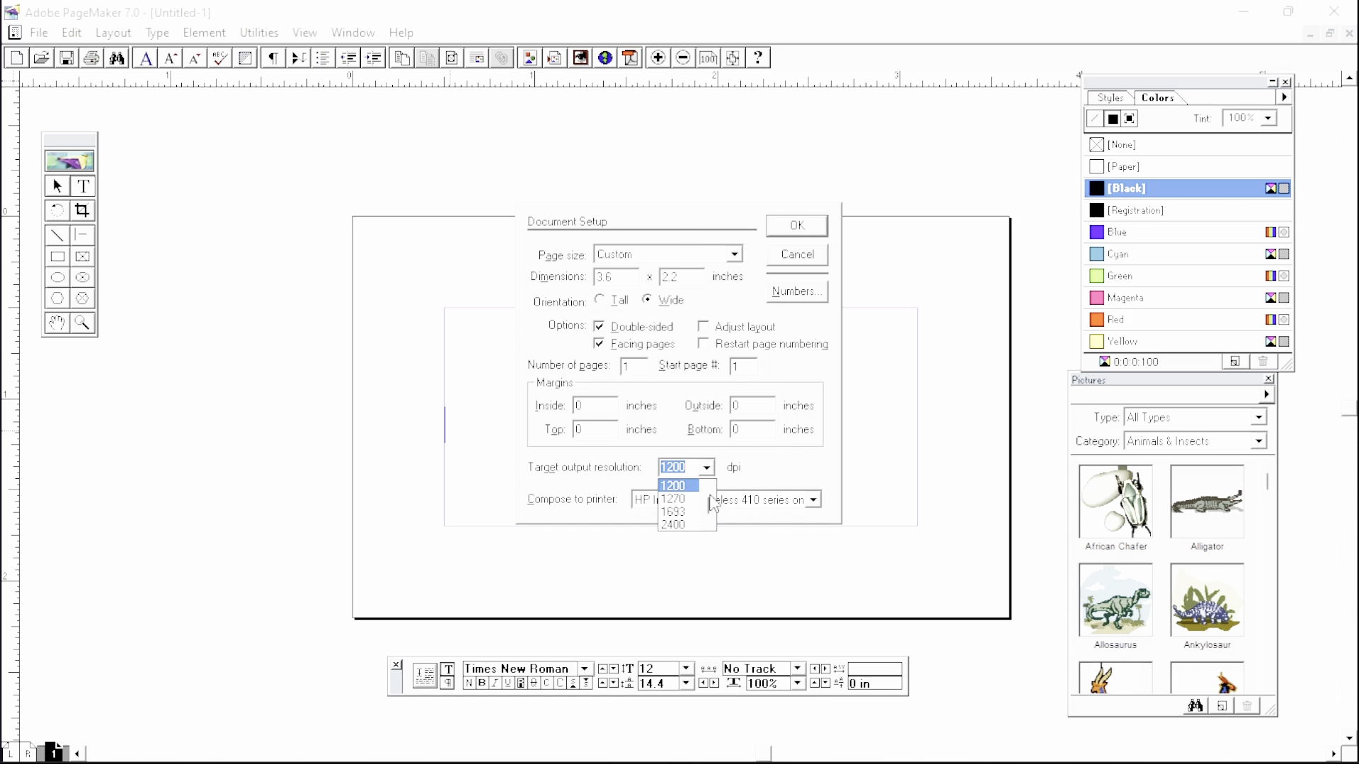
pyautogui.click(708, 487)
pyautogui.click(704, 487)
pyautogui.click(674, 486)
pyautogui.click(796, 227)
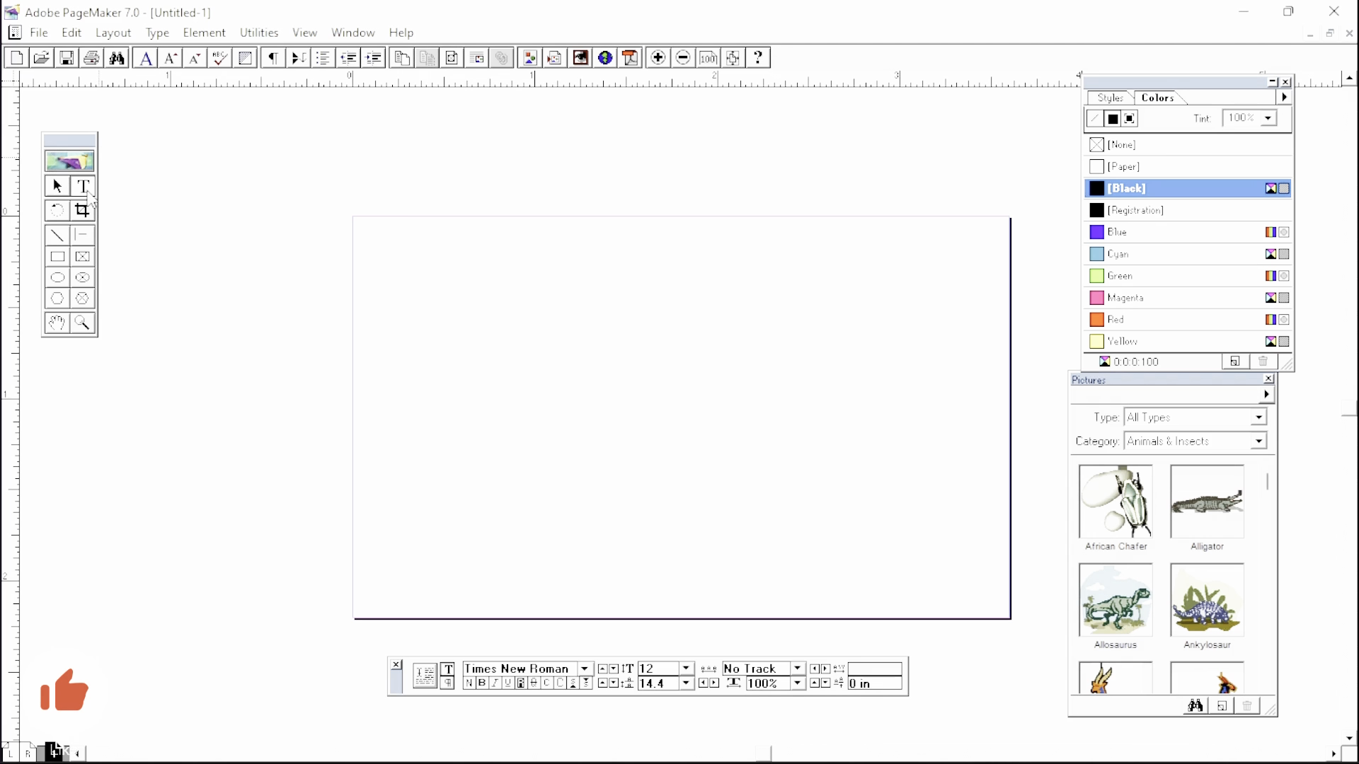
# - Move the toolbox lower on the left and shift the Colors palette slightly right
pyautogui.moveTo(76, 143); pyautogui.dragTo(107, 220)
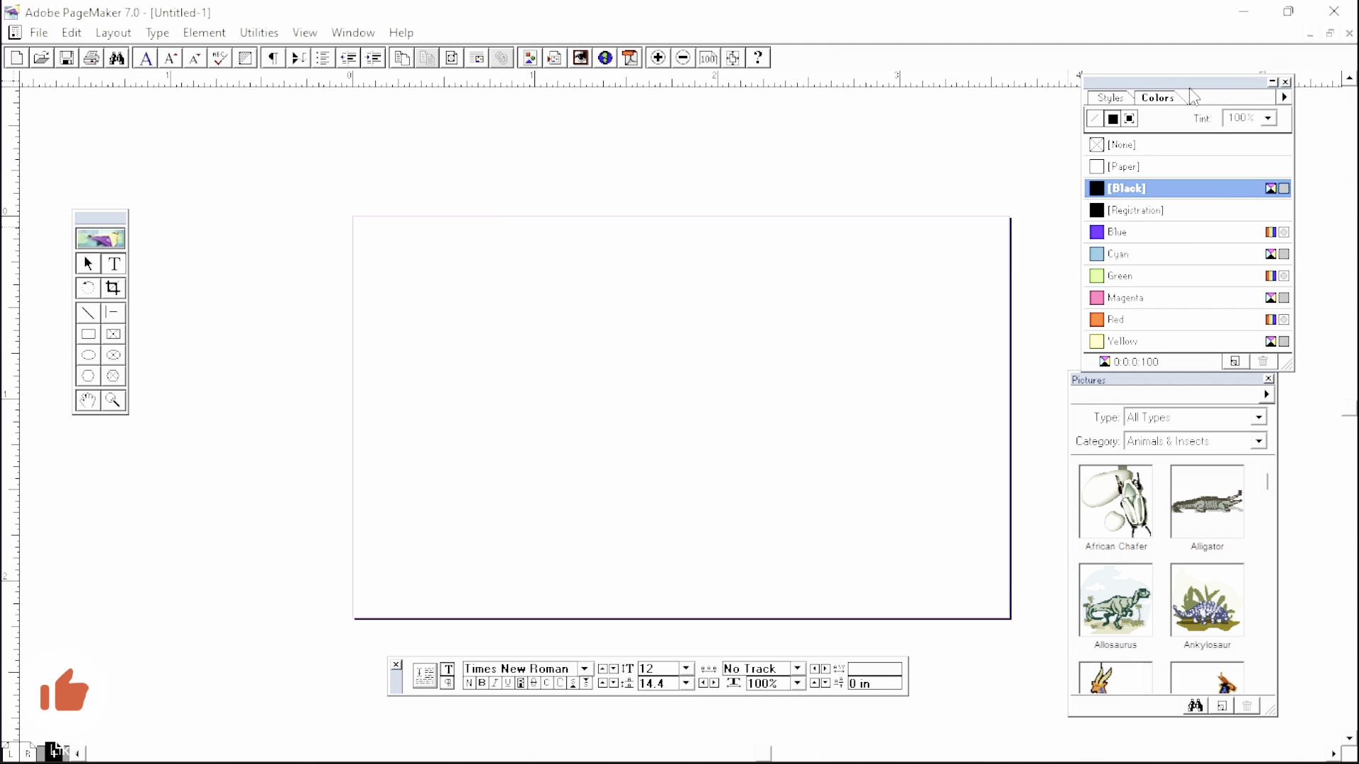
pyautogui.moveTo(1196, 91); pyautogui.dragTo(1210, 90)
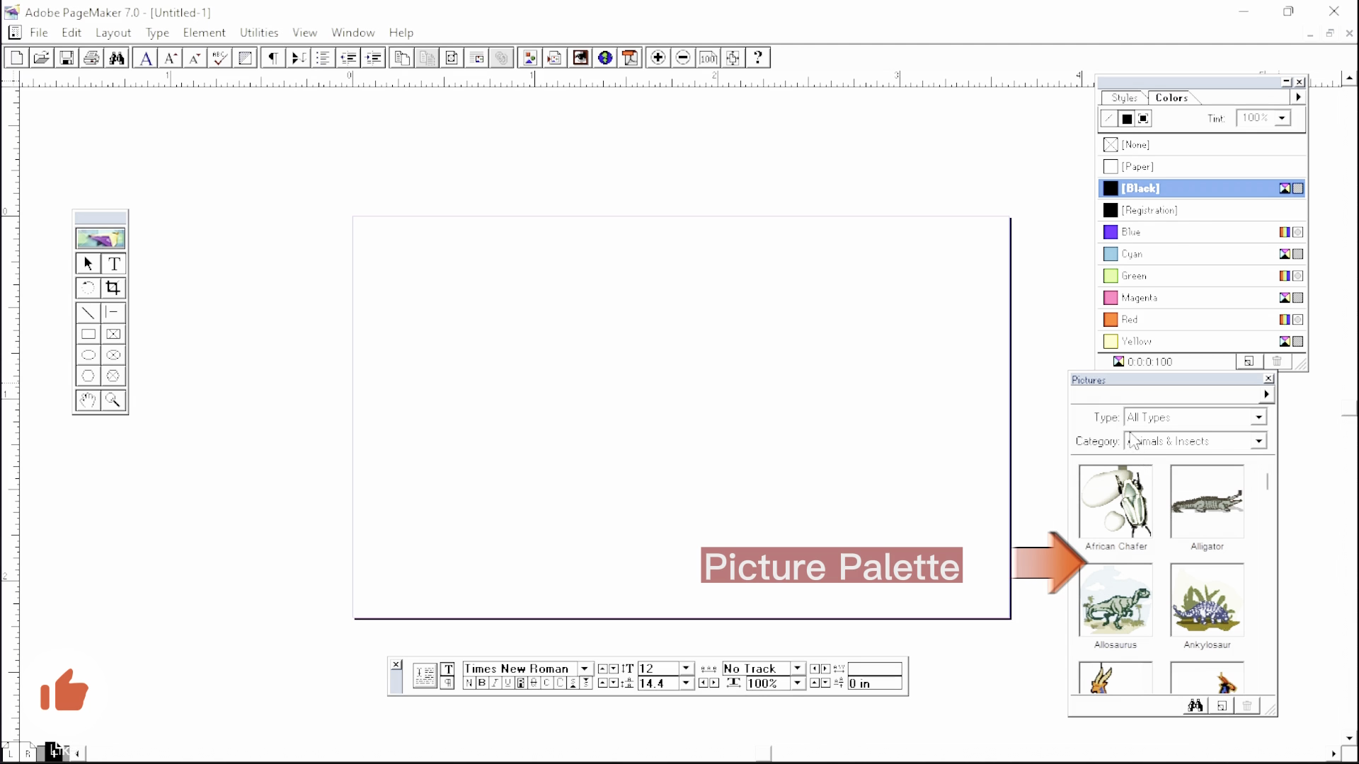
# - Drag the African Chafer clip art onto the page, then cancel the Image Not Found prompt
pyautogui.moveTo(1135, 393); pyautogui.dragTo(1157, 398)
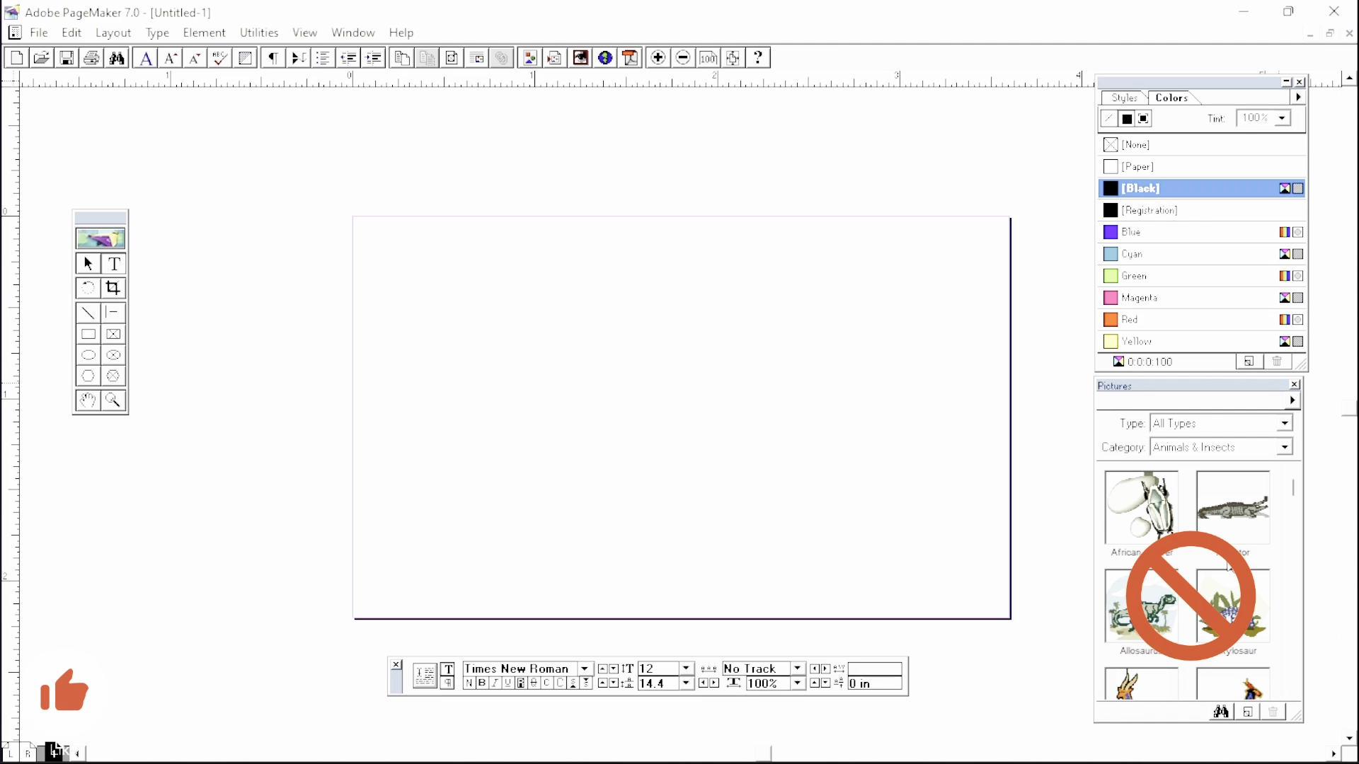
pyautogui.click(1169, 523)
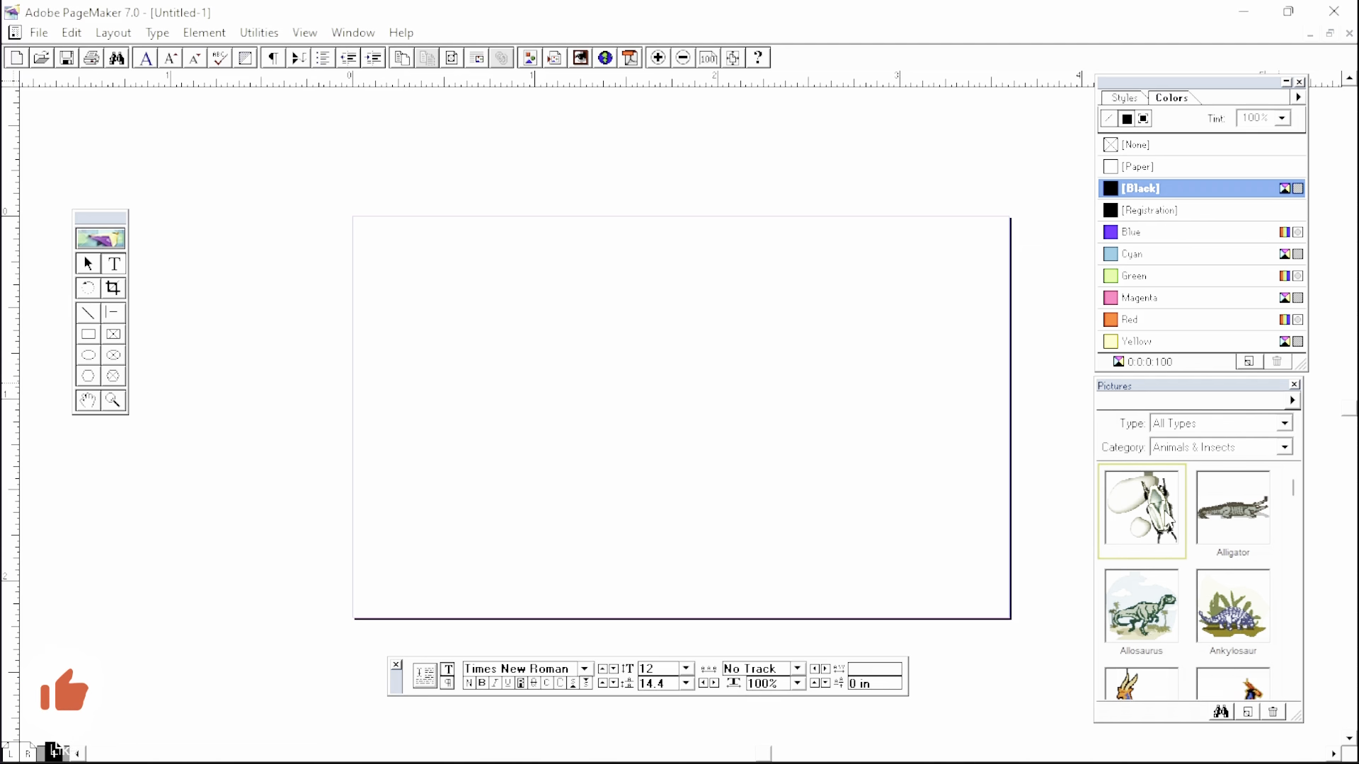
pyautogui.moveTo(1169, 522); pyautogui.dragTo(813, 388)
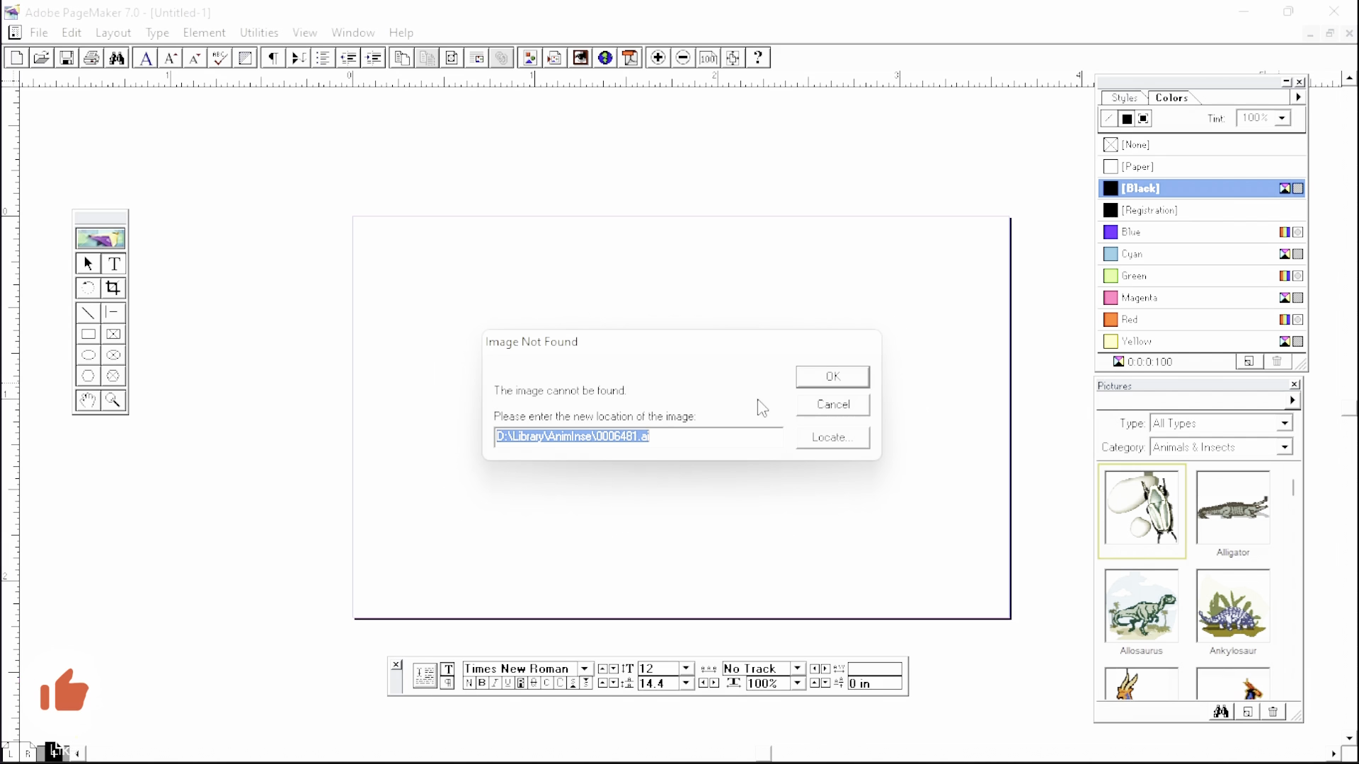
pyautogui.click(832, 405)
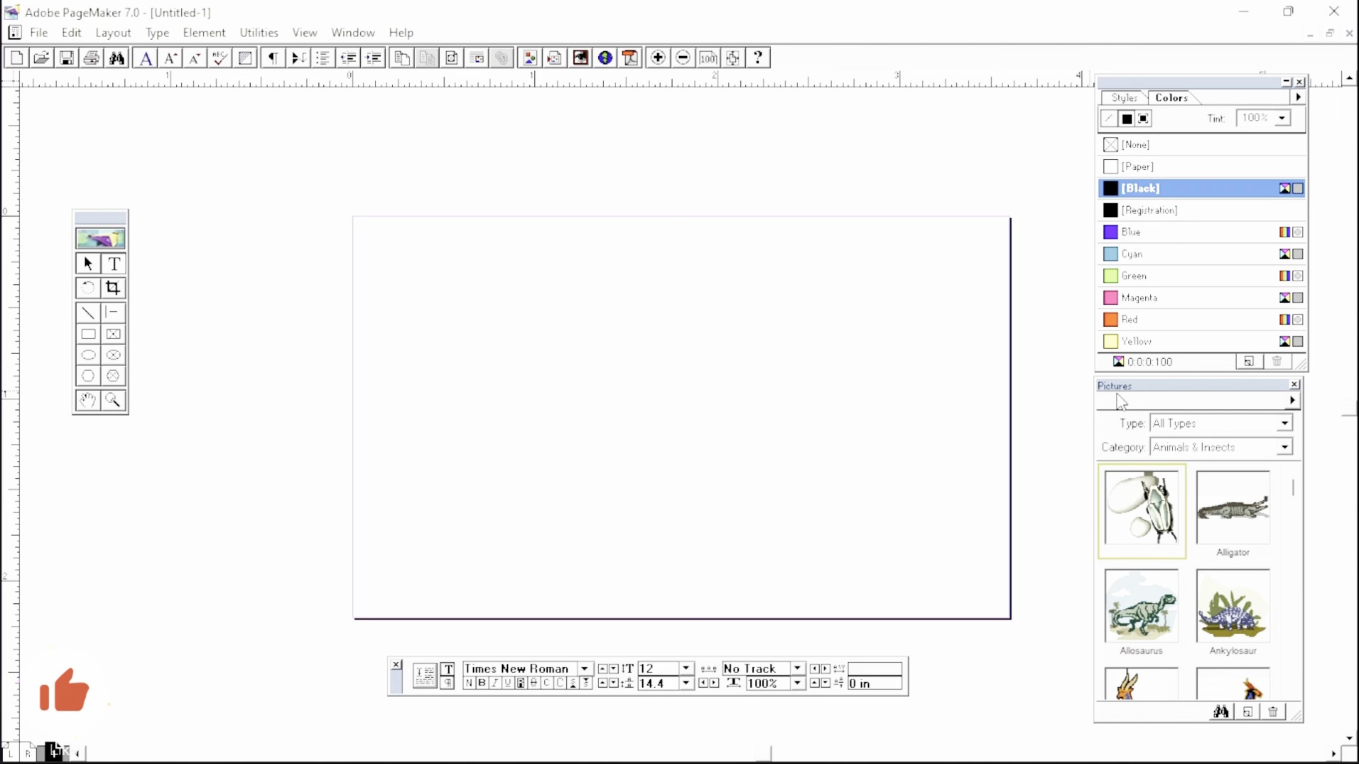
pyautogui.moveTo(1116, 389); pyautogui.dragTo(431, 167)
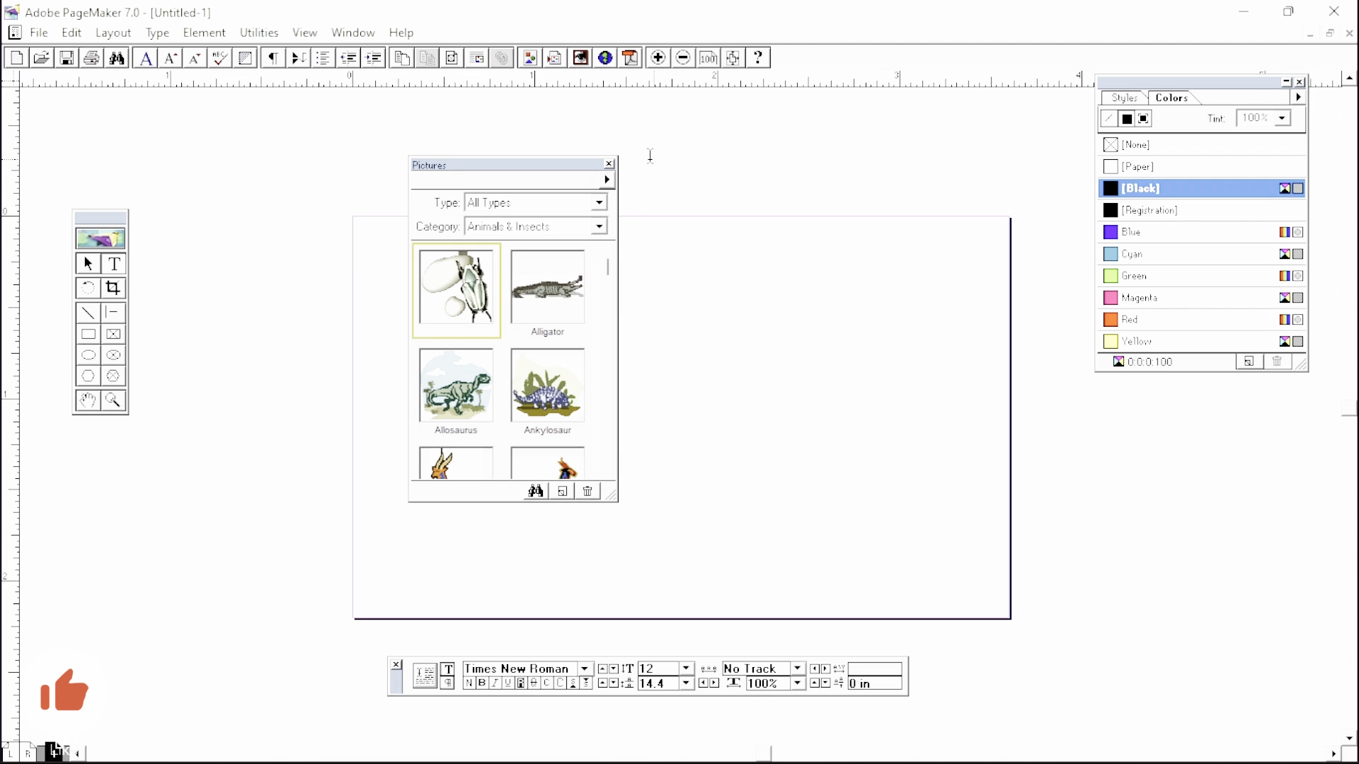
pyautogui.click(608, 163)
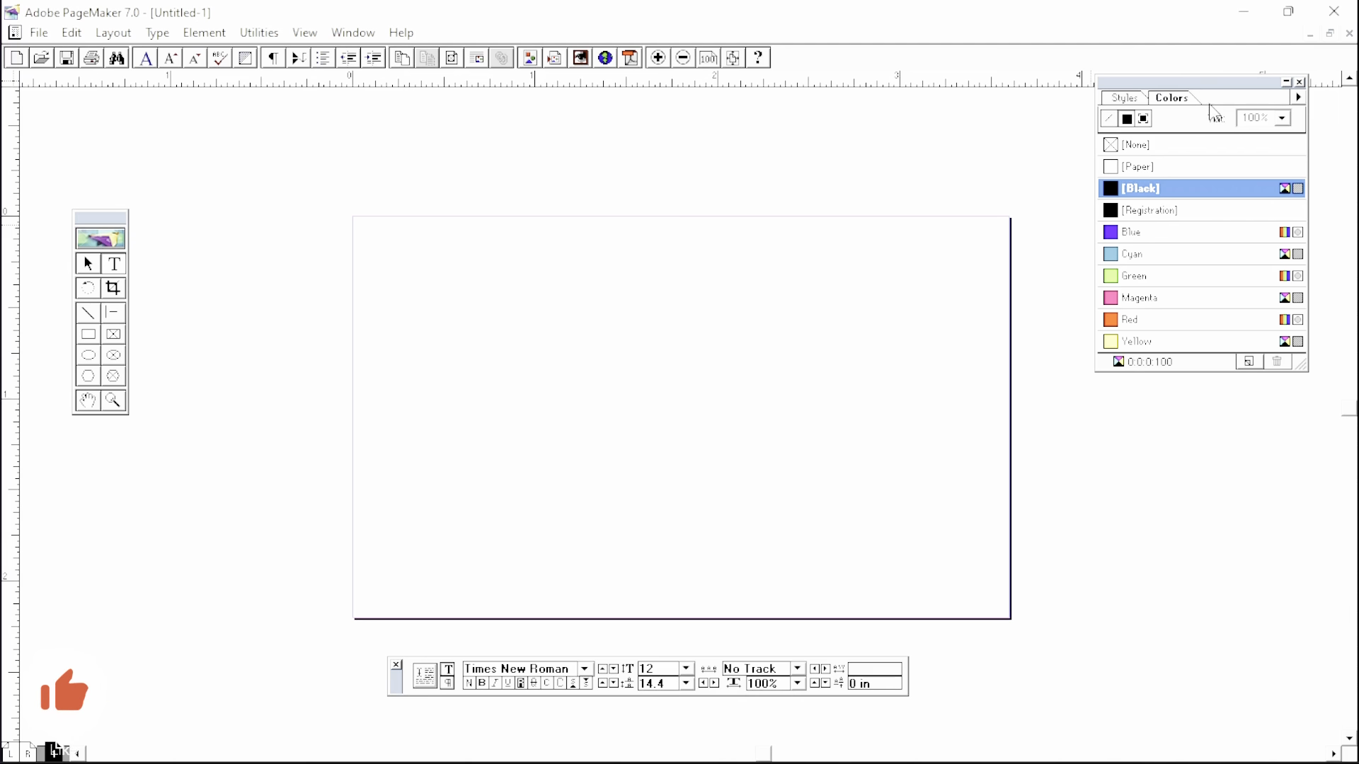
pyautogui.moveTo(1213, 83); pyautogui.dragTo(1204, 122)
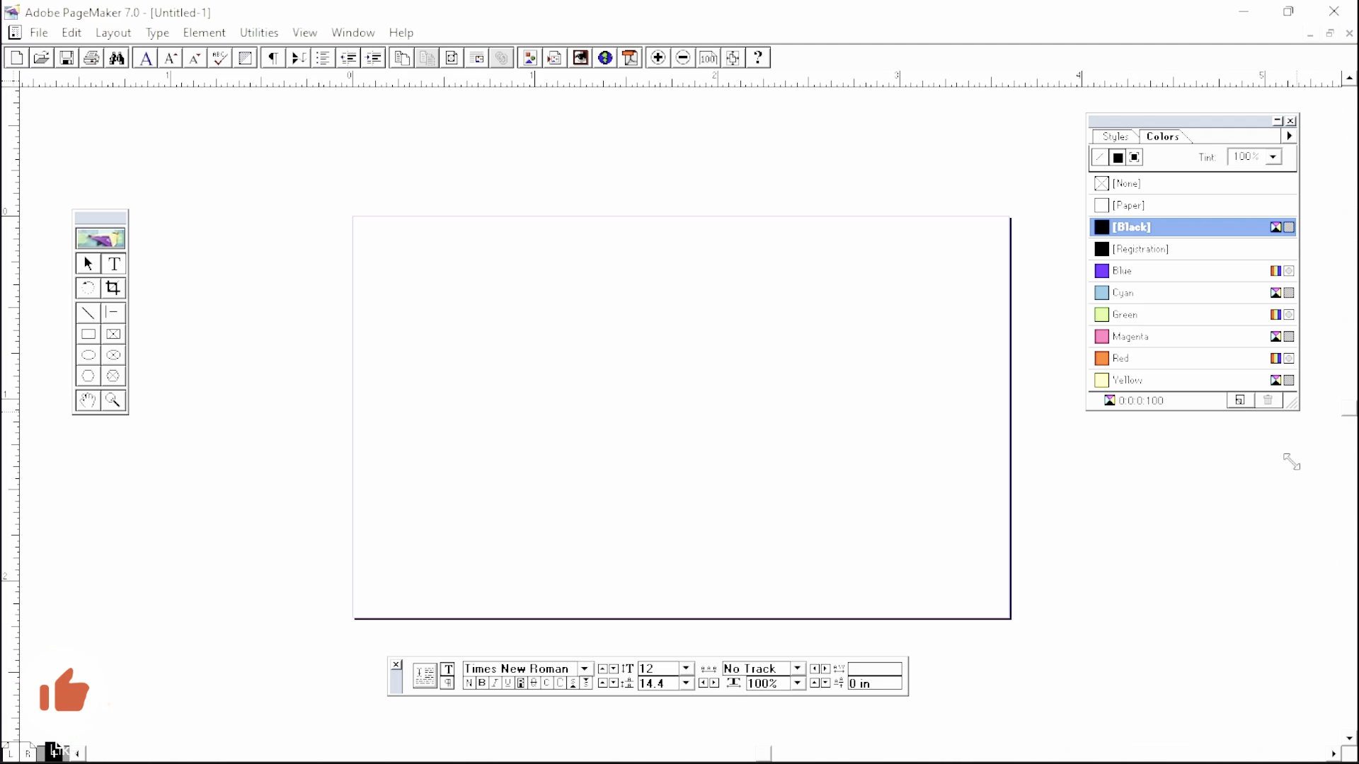
pyautogui.moveTo(1286, 502); pyautogui.dragTo(1289, 523)
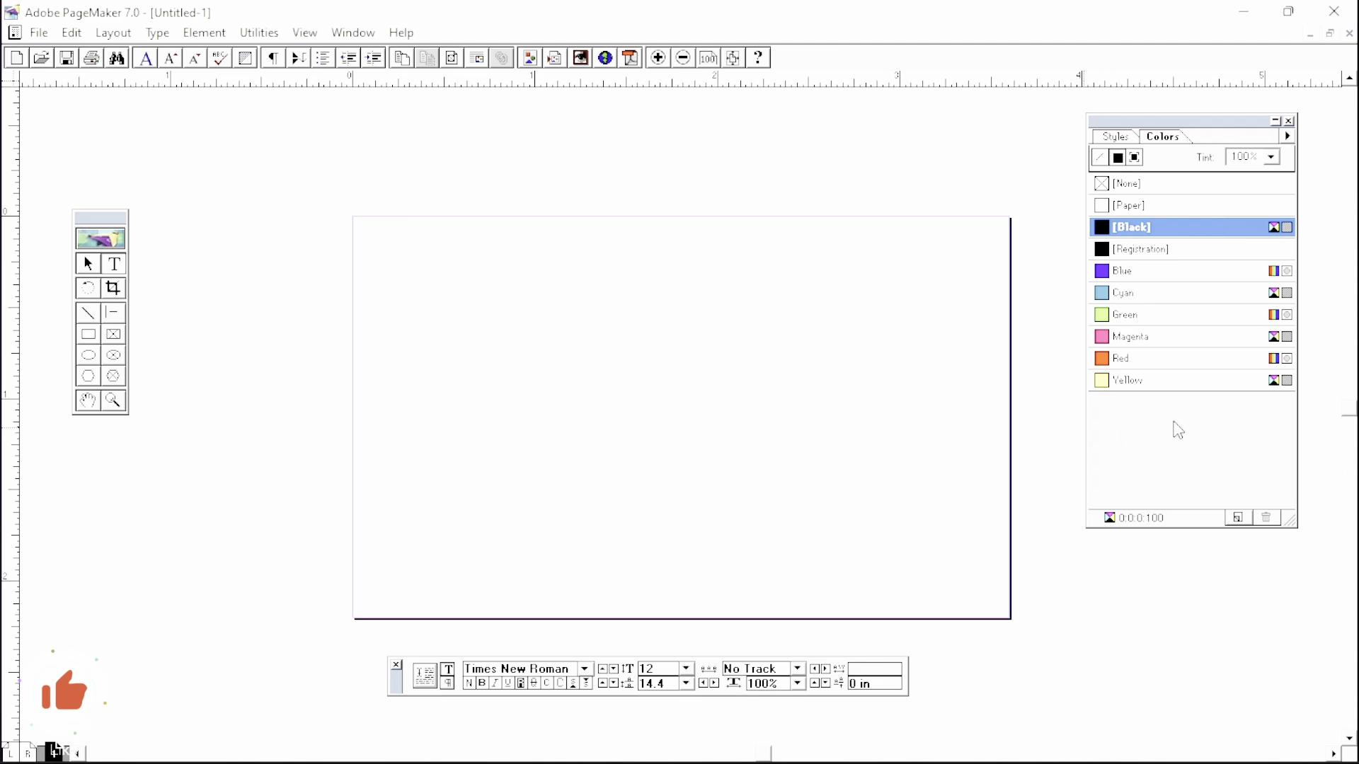
# - Create a new colour, switch its model from CMYK to RGB, and show the Libraries list
pyautogui.click(1237, 519)
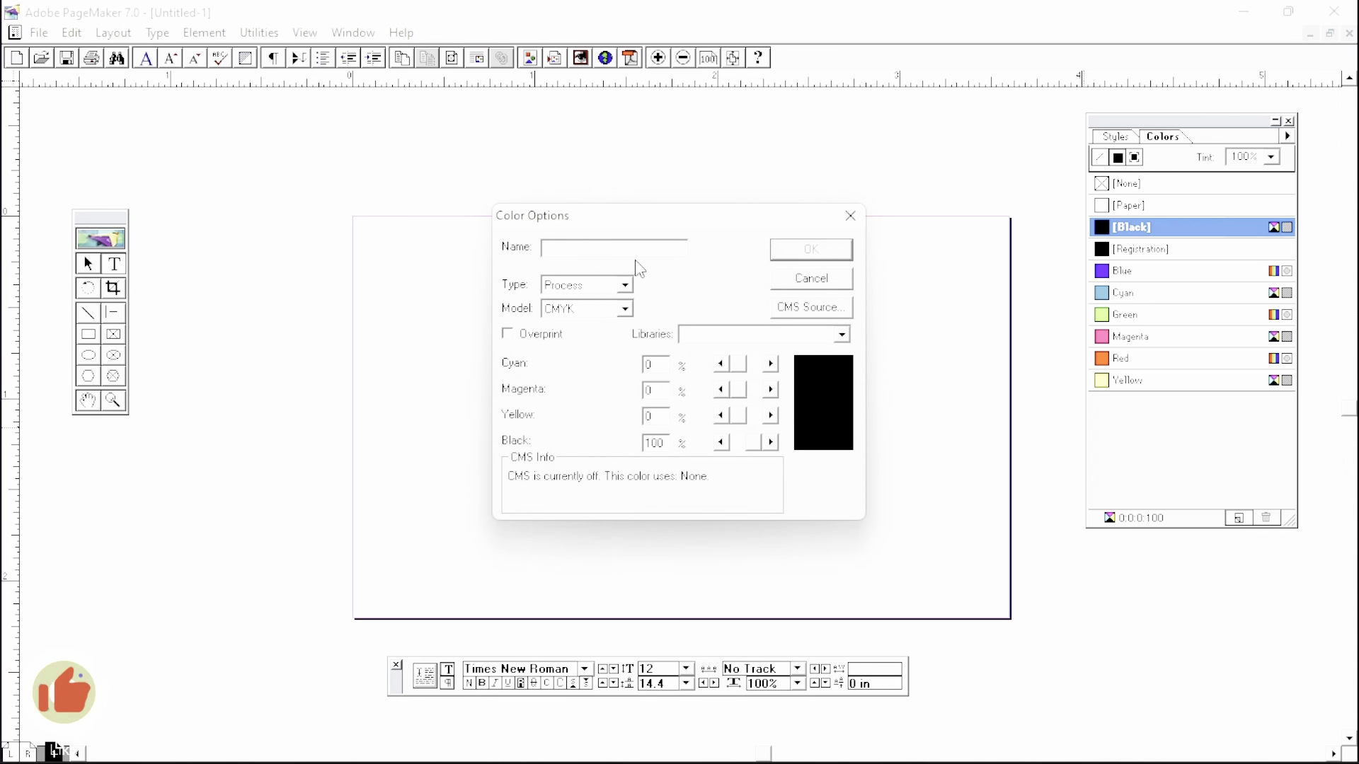
pyautogui.moveTo(598, 222); pyautogui.dragTo(612, 168)
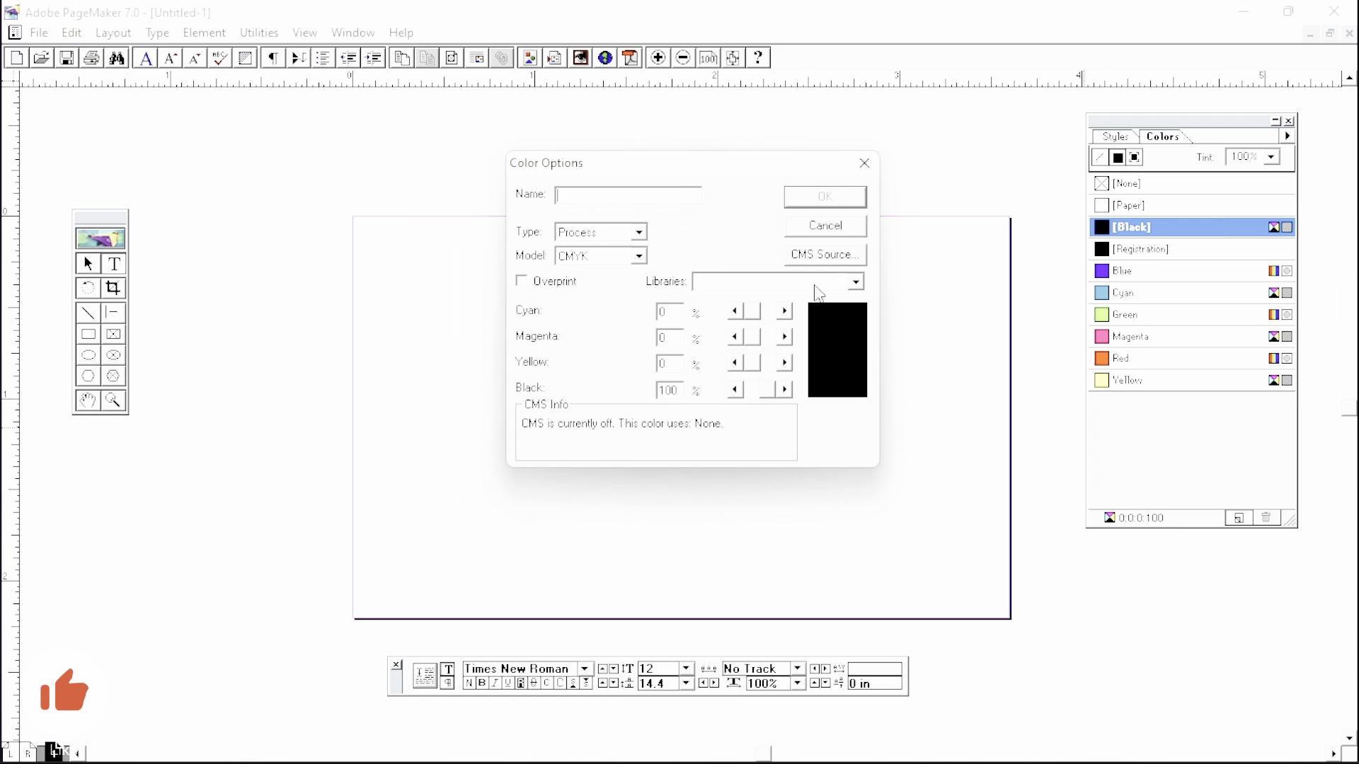
pyautogui.click(640, 256)
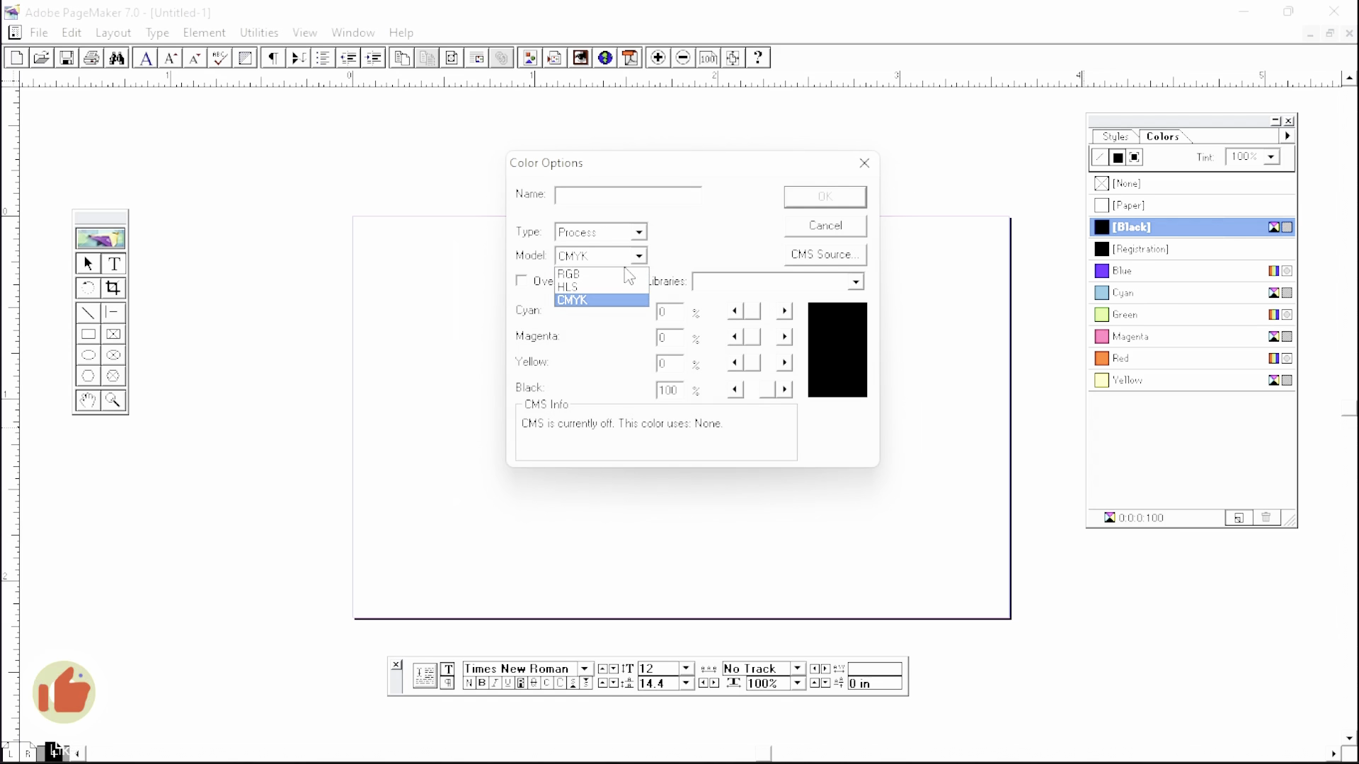
pyautogui.click(601, 275)
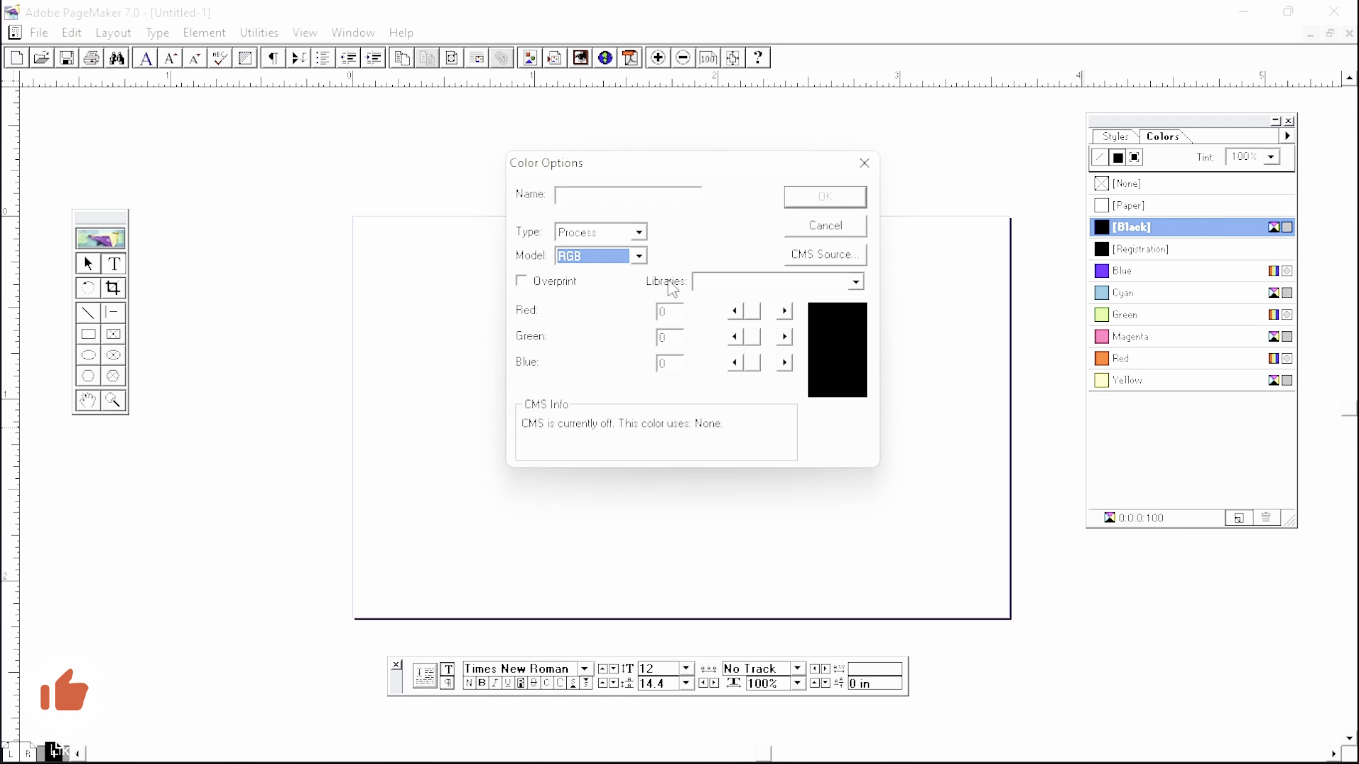
pyautogui.click(854, 283)
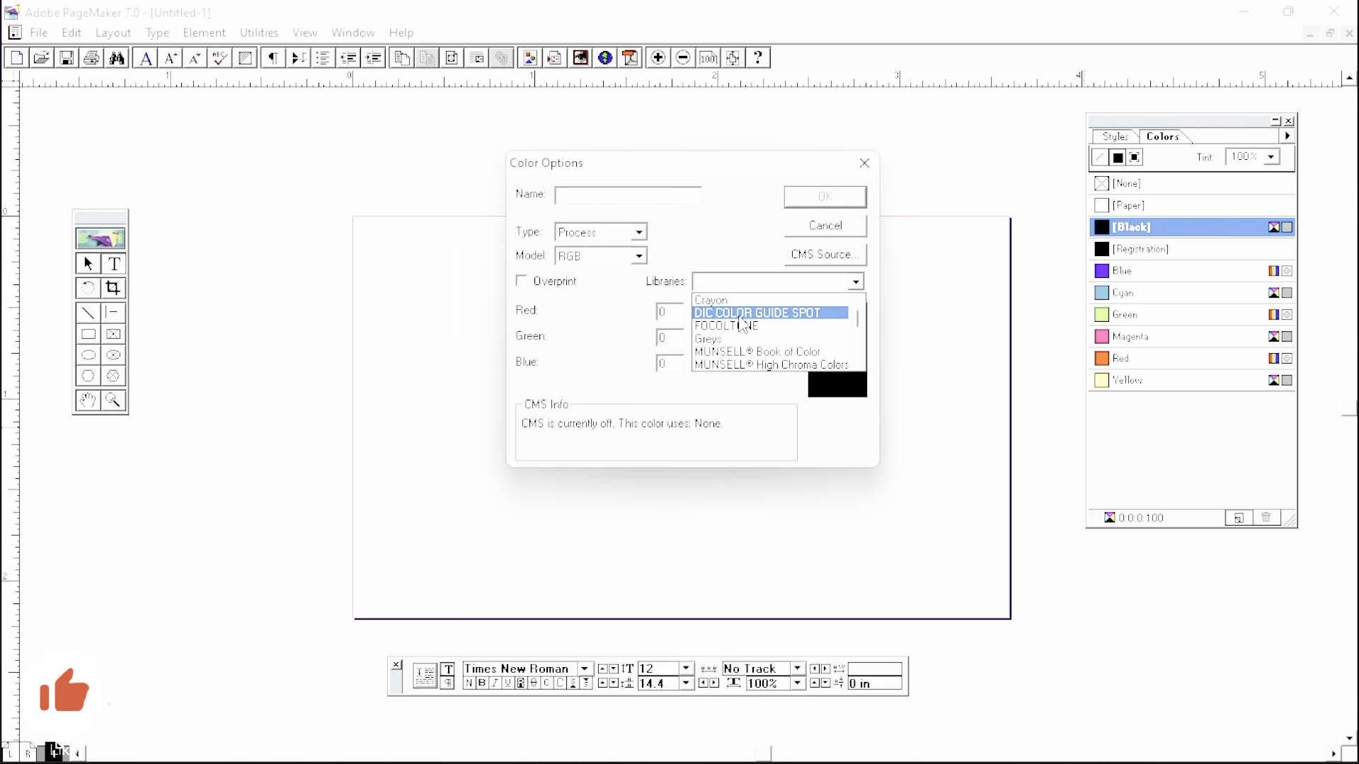
# - Choose the DIC COLOR GUIDE SPOT library and scroll through its swatches toward DIC 2271p
pyautogui.click(740, 315)
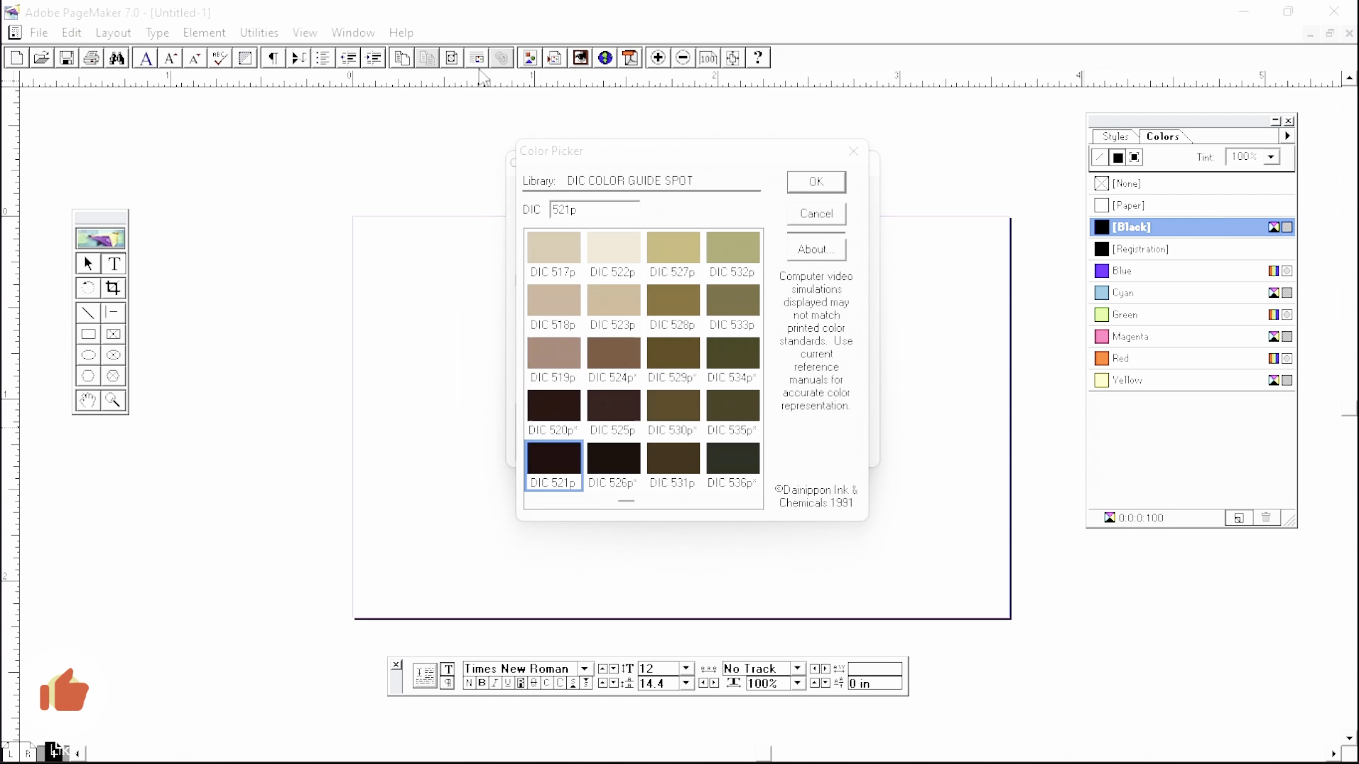
pyautogui.moveTo(574, 147); pyautogui.dragTo(339, 91)
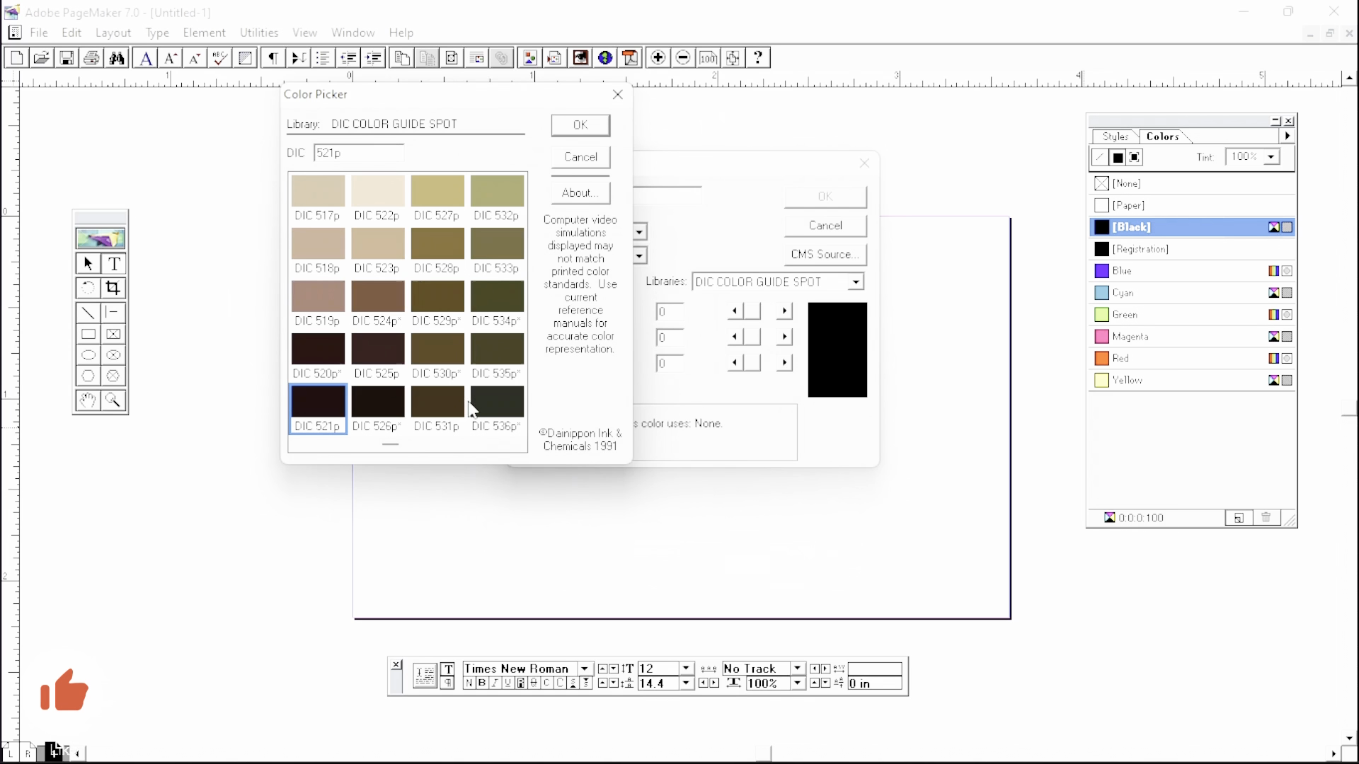
pyautogui.click(516, 446)
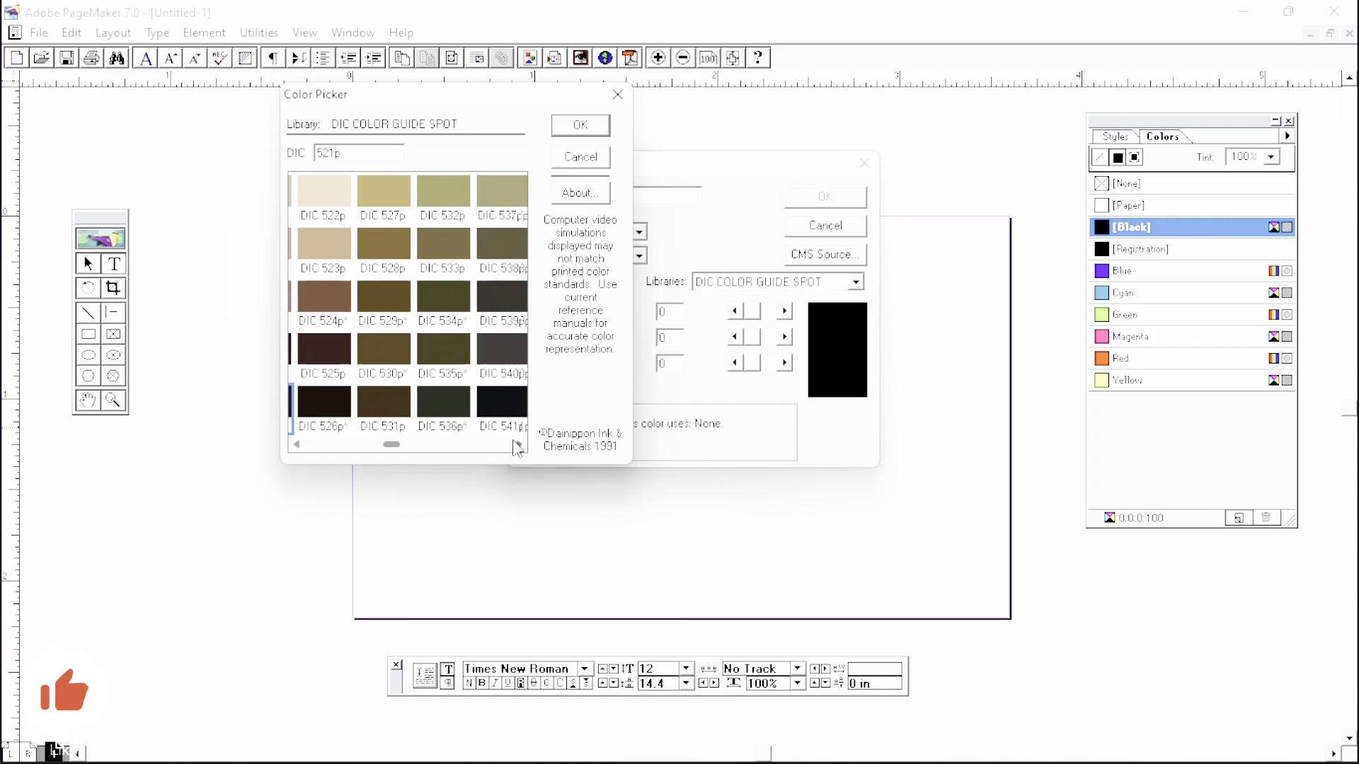
pyautogui.click(518, 446)
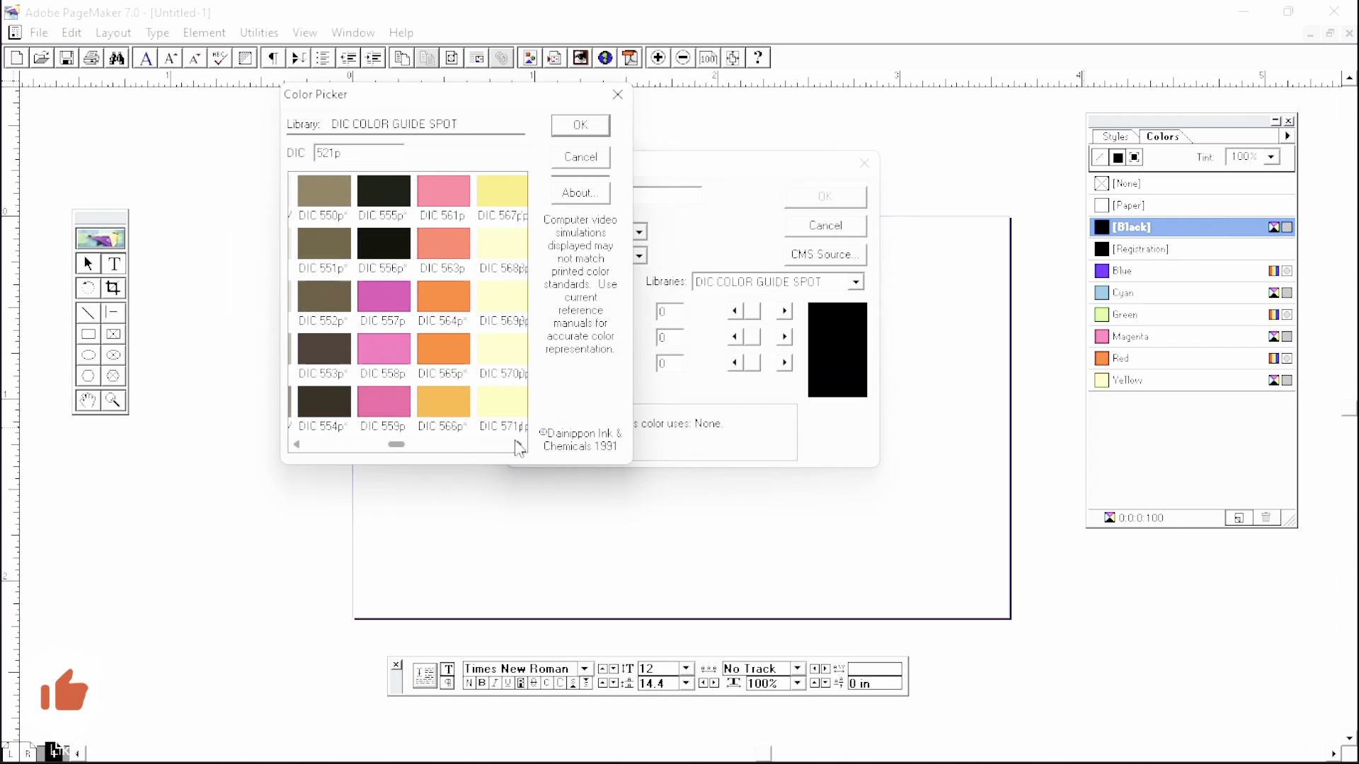
pyautogui.click(518, 445)
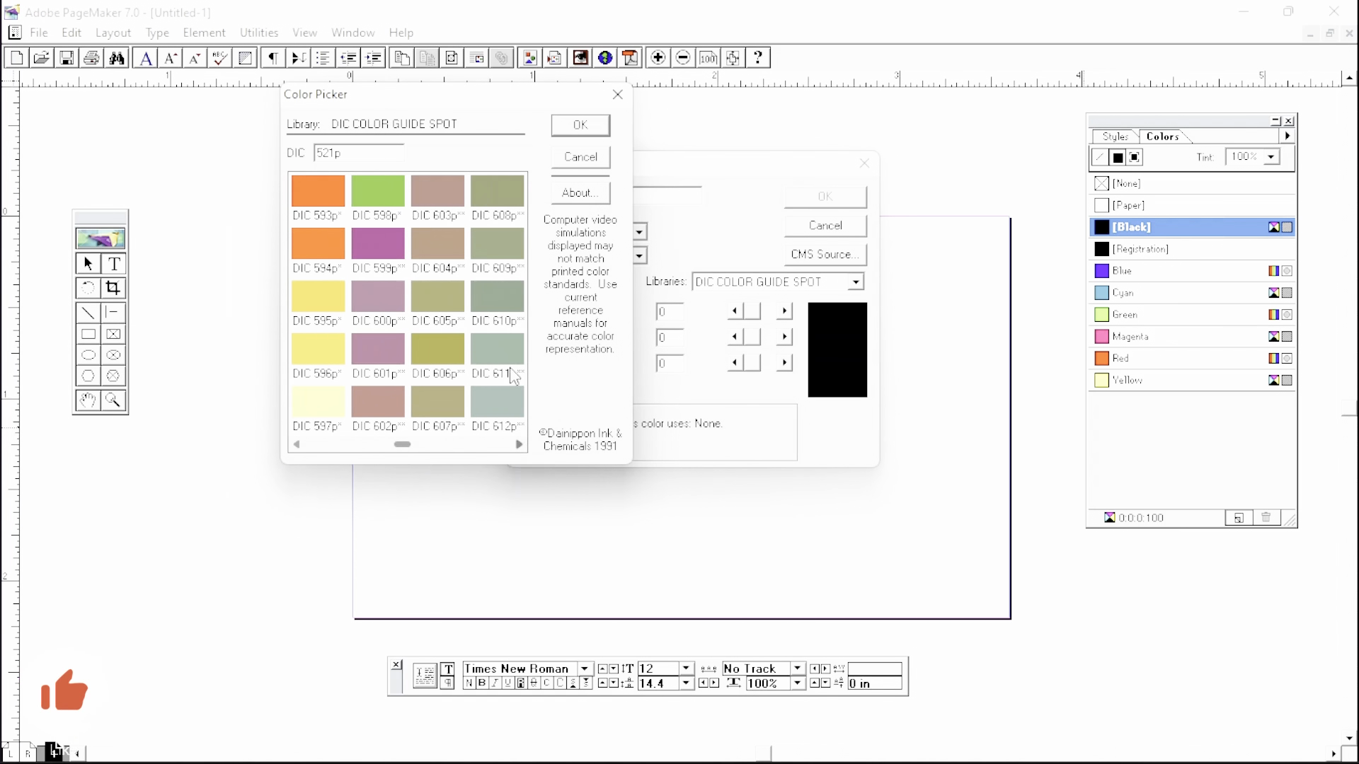
pyautogui.click(520, 447)
pyautogui.click(520, 445)
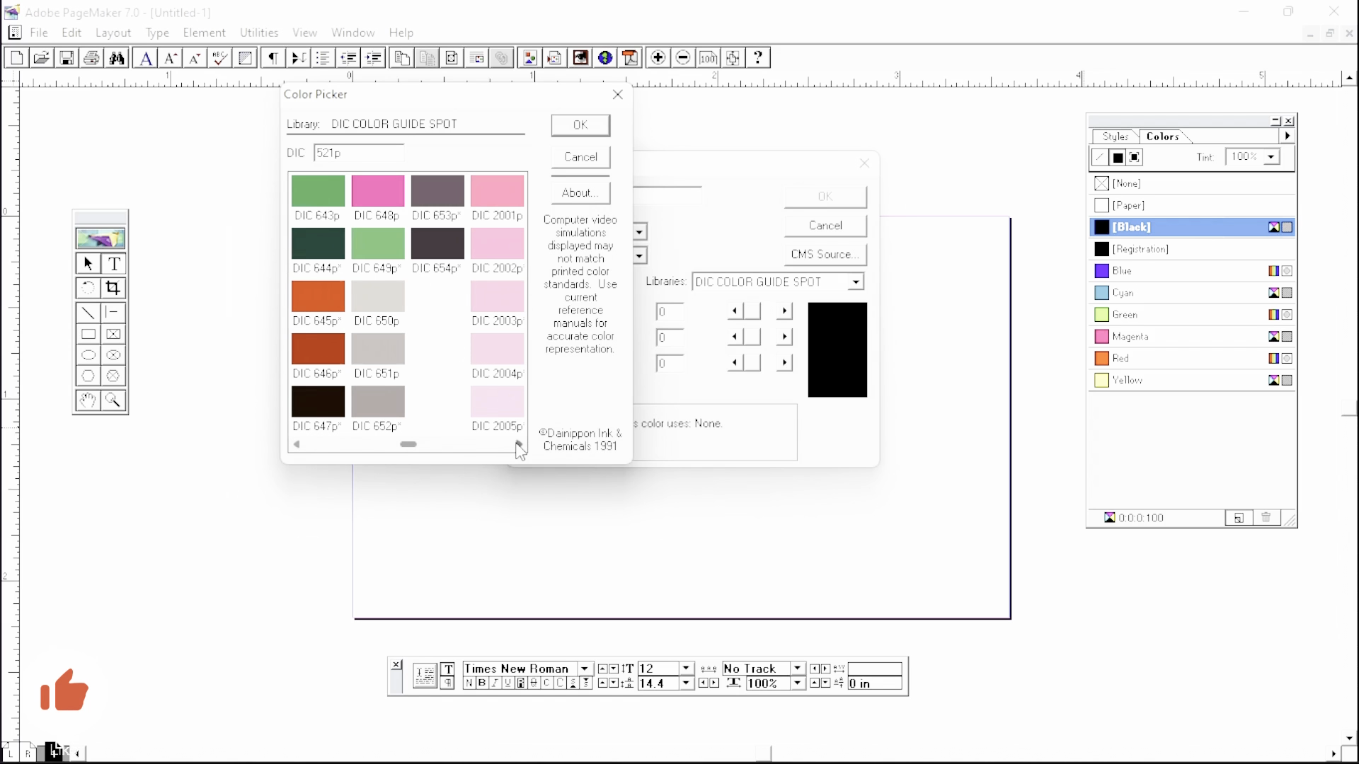
pyautogui.click(520, 446)
pyautogui.click(518, 445)
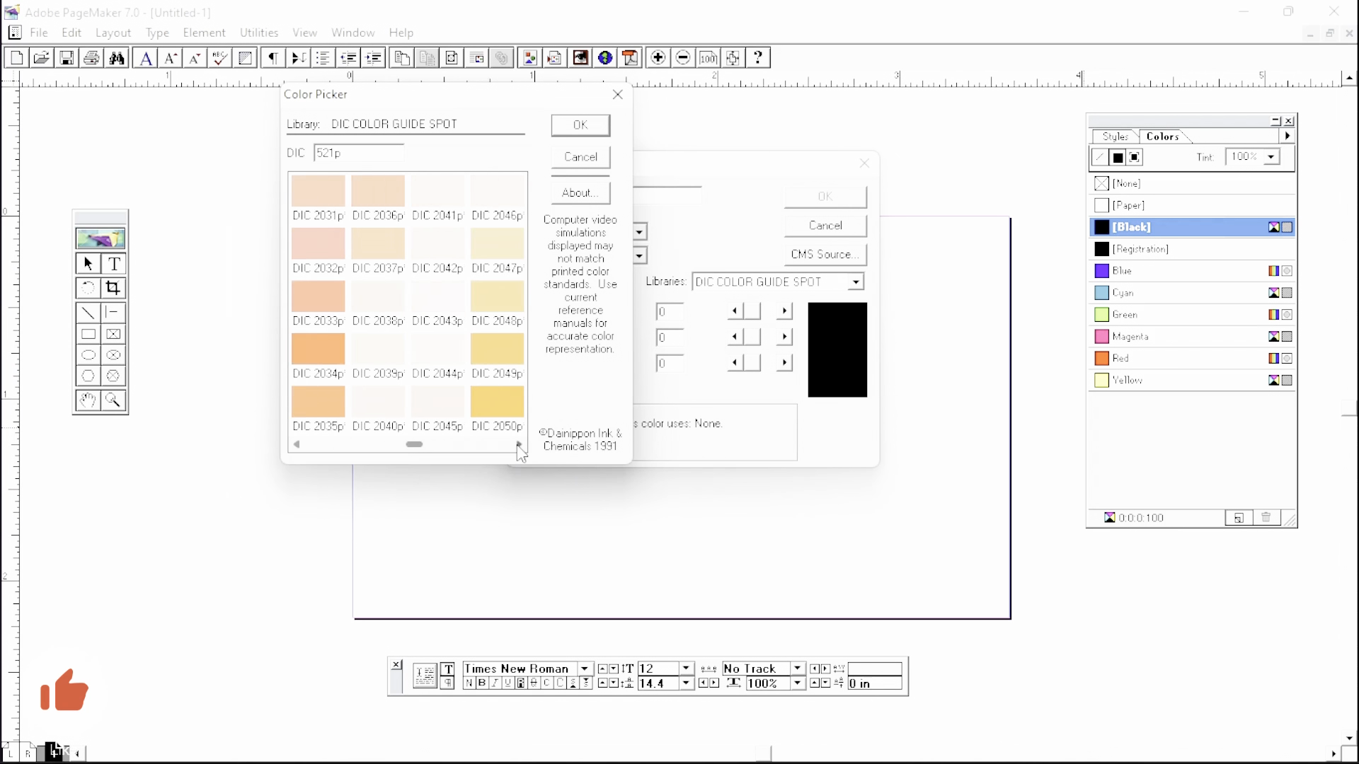
pyautogui.click(518, 445)
pyautogui.click(519, 445)
pyautogui.click(519, 446)
pyautogui.click(518, 445)
pyautogui.click(518, 445)
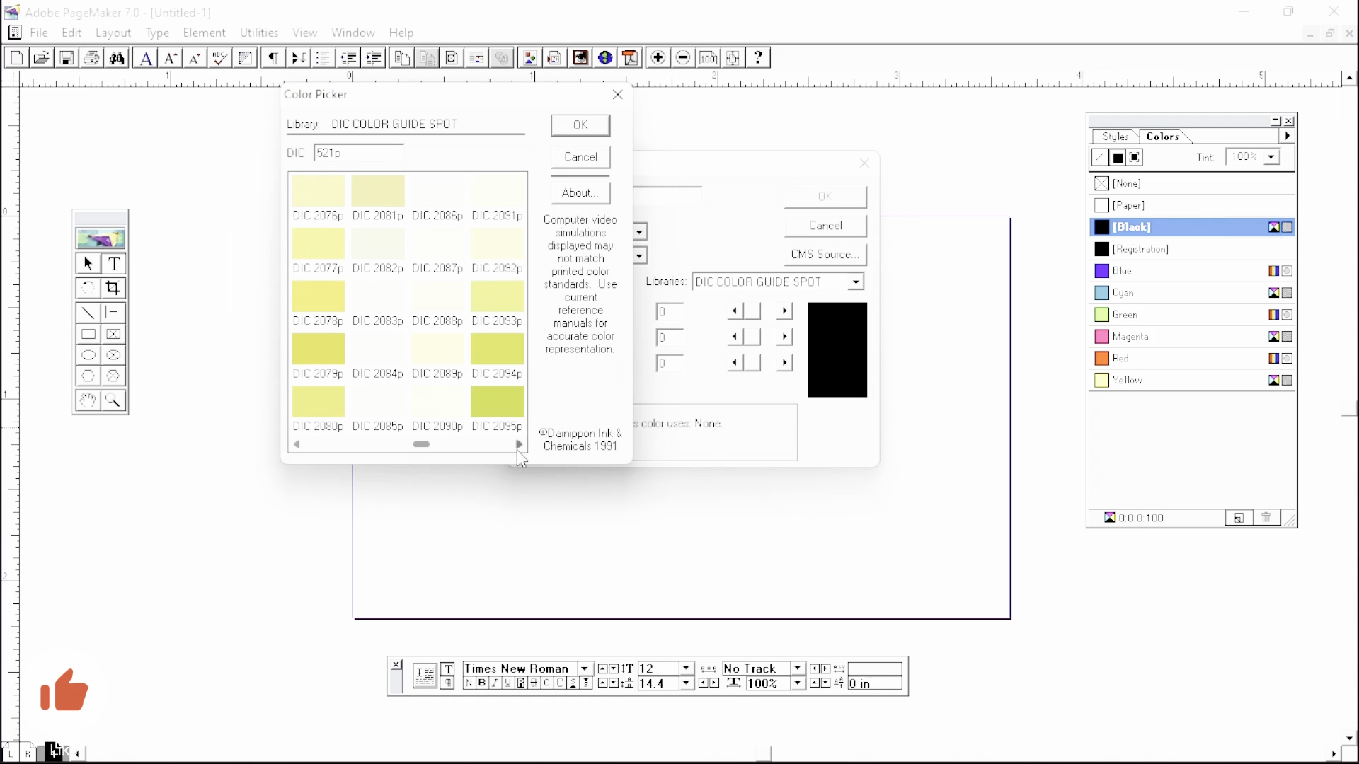
pyautogui.click(501, 400)
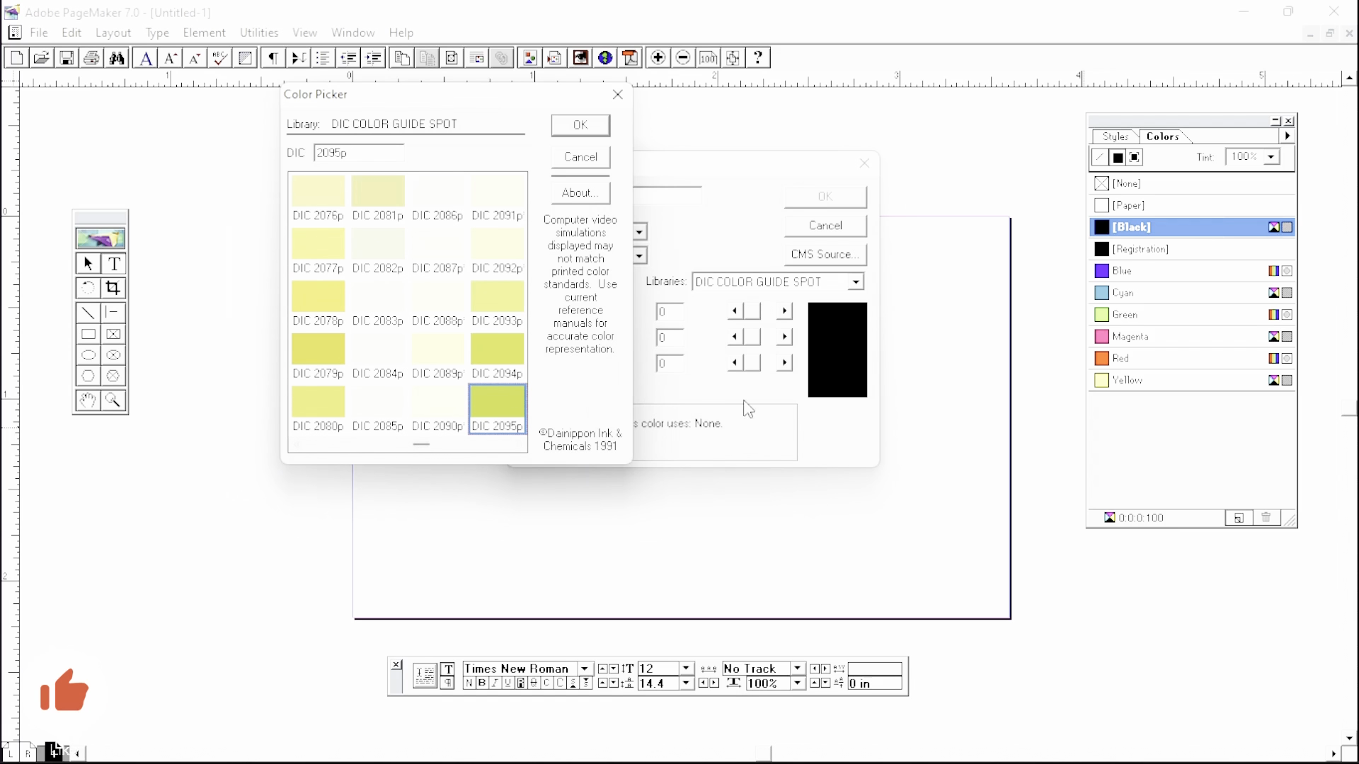
pyautogui.click(519, 445)
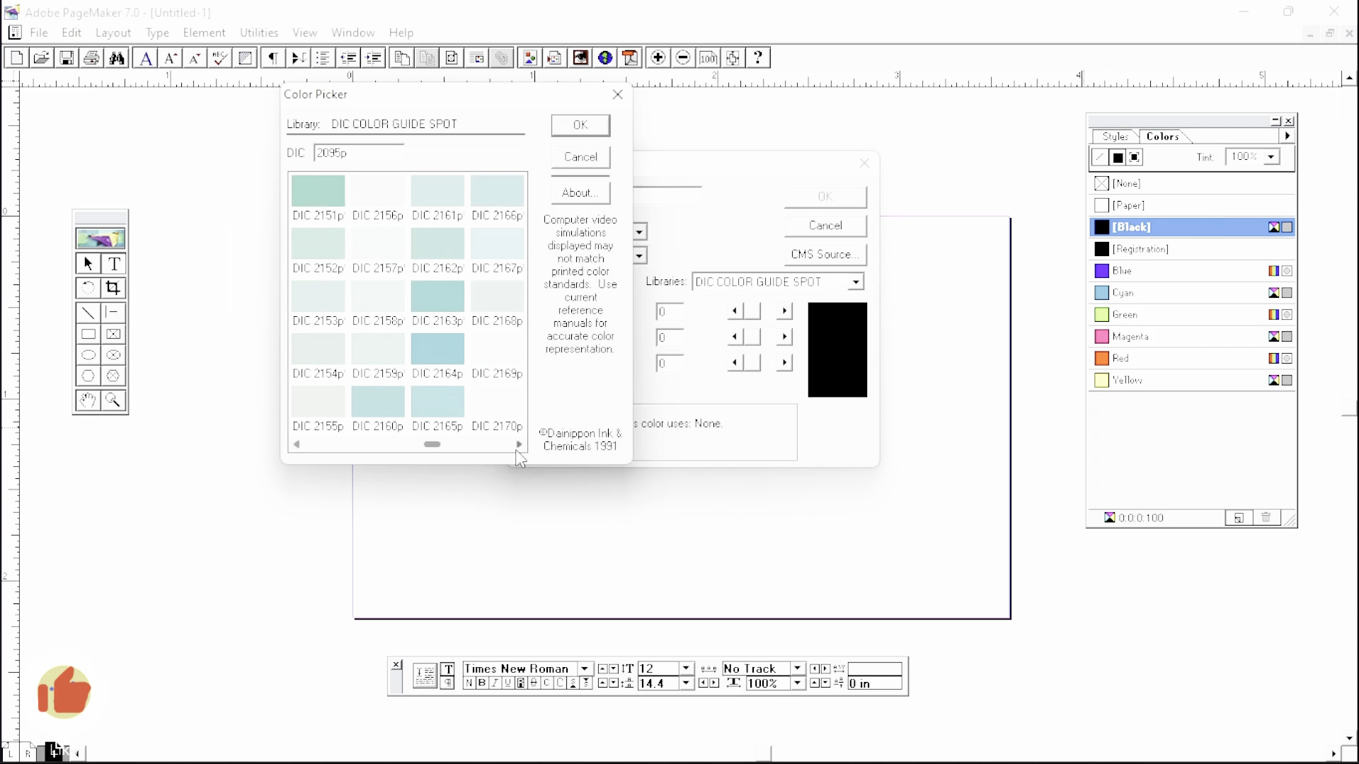
pyautogui.click(518, 448)
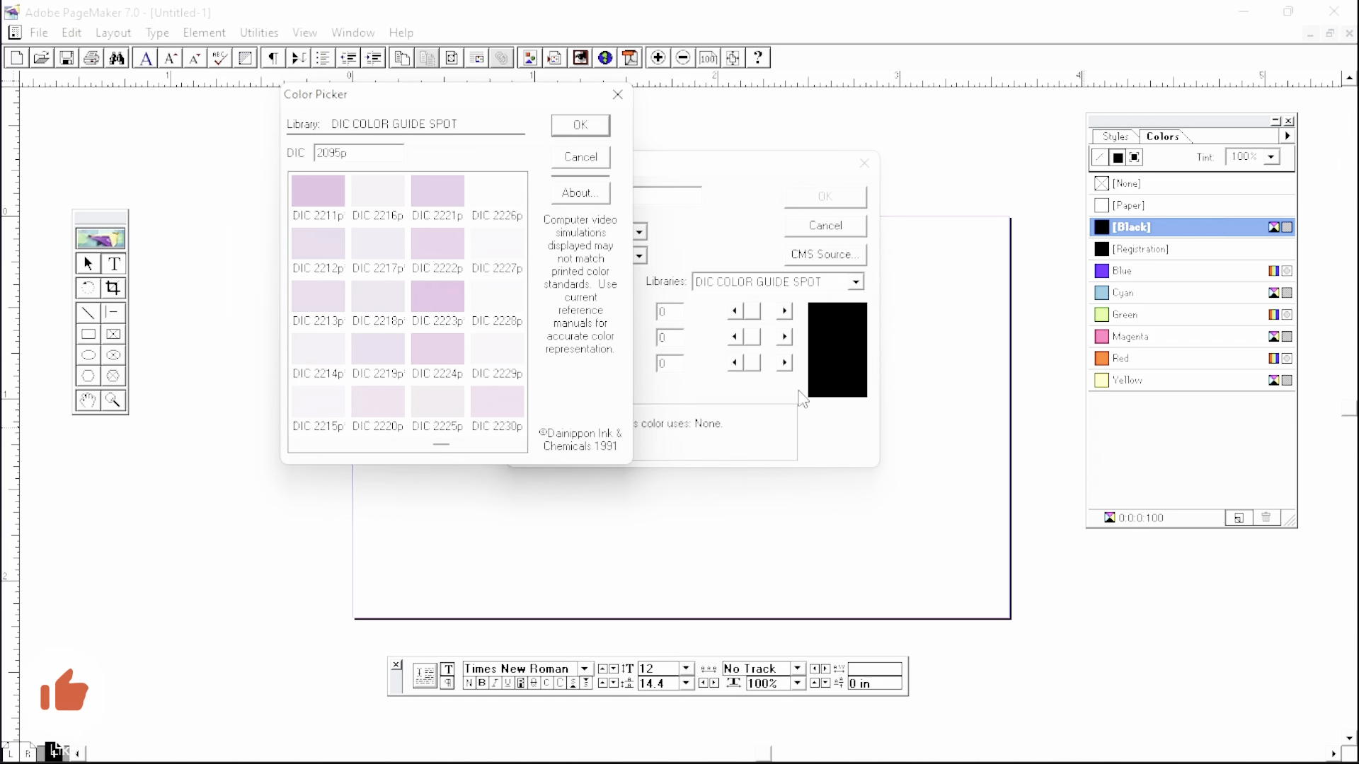
pyautogui.click(520, 446)
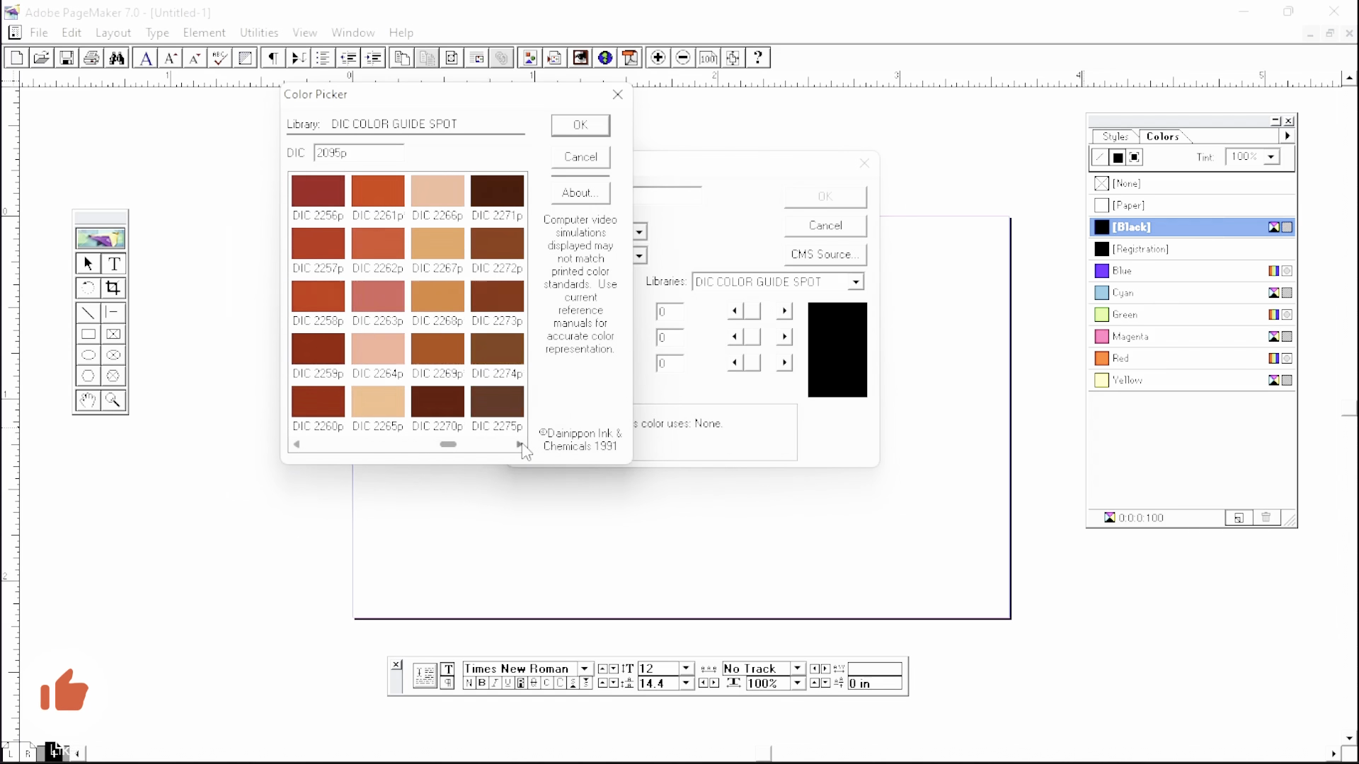
pyautogui.click(297, 445)
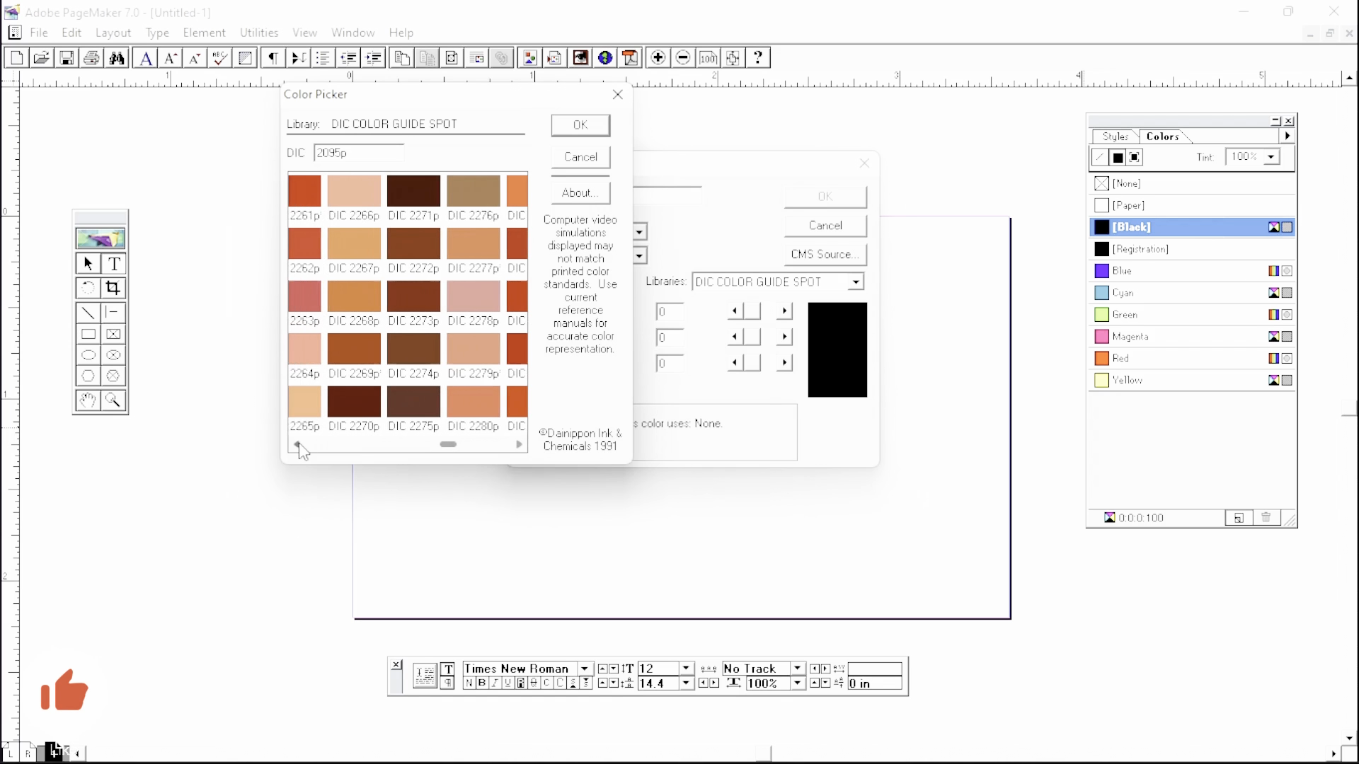
# - Select the dark brown DIC 2271p swatch, confirm both dialogs, and make it the current colour
pyautogui.click(435, 207)
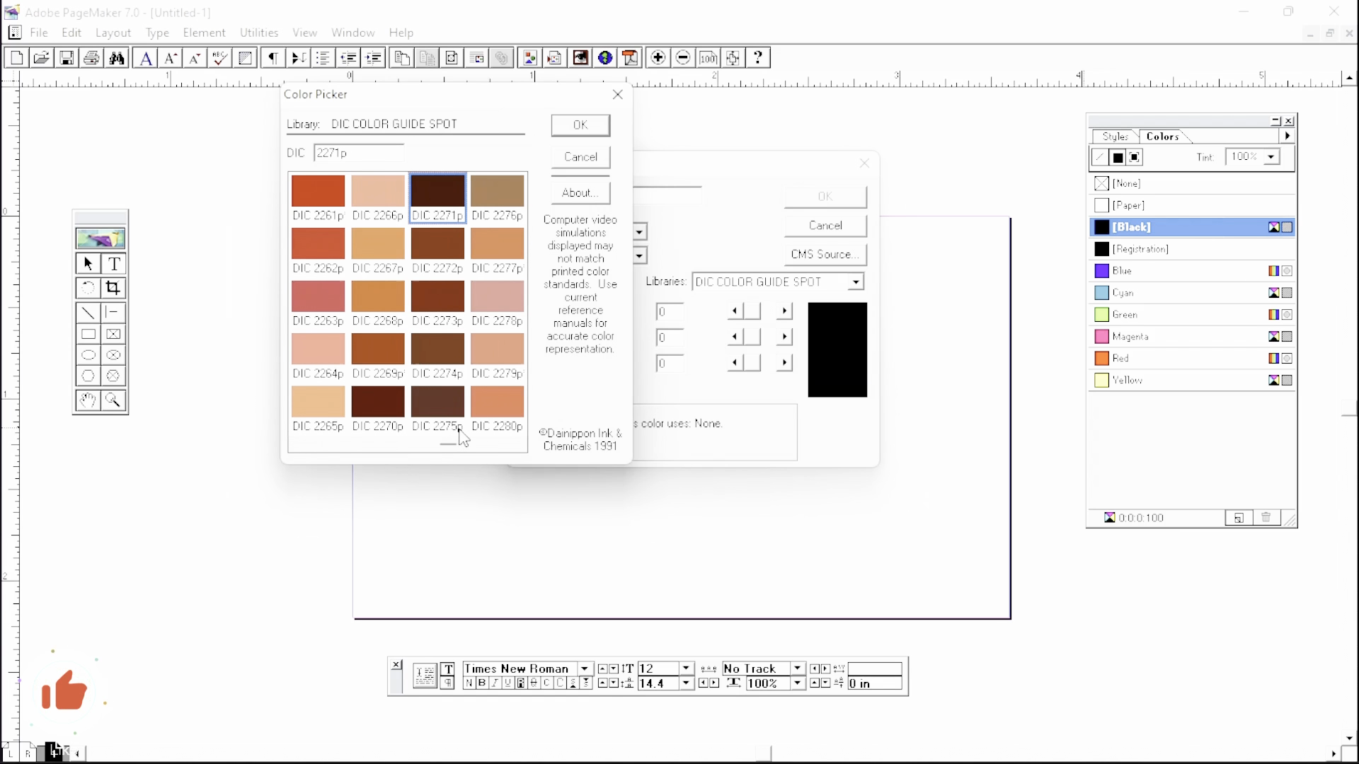
pyautogui.click(588, 134)
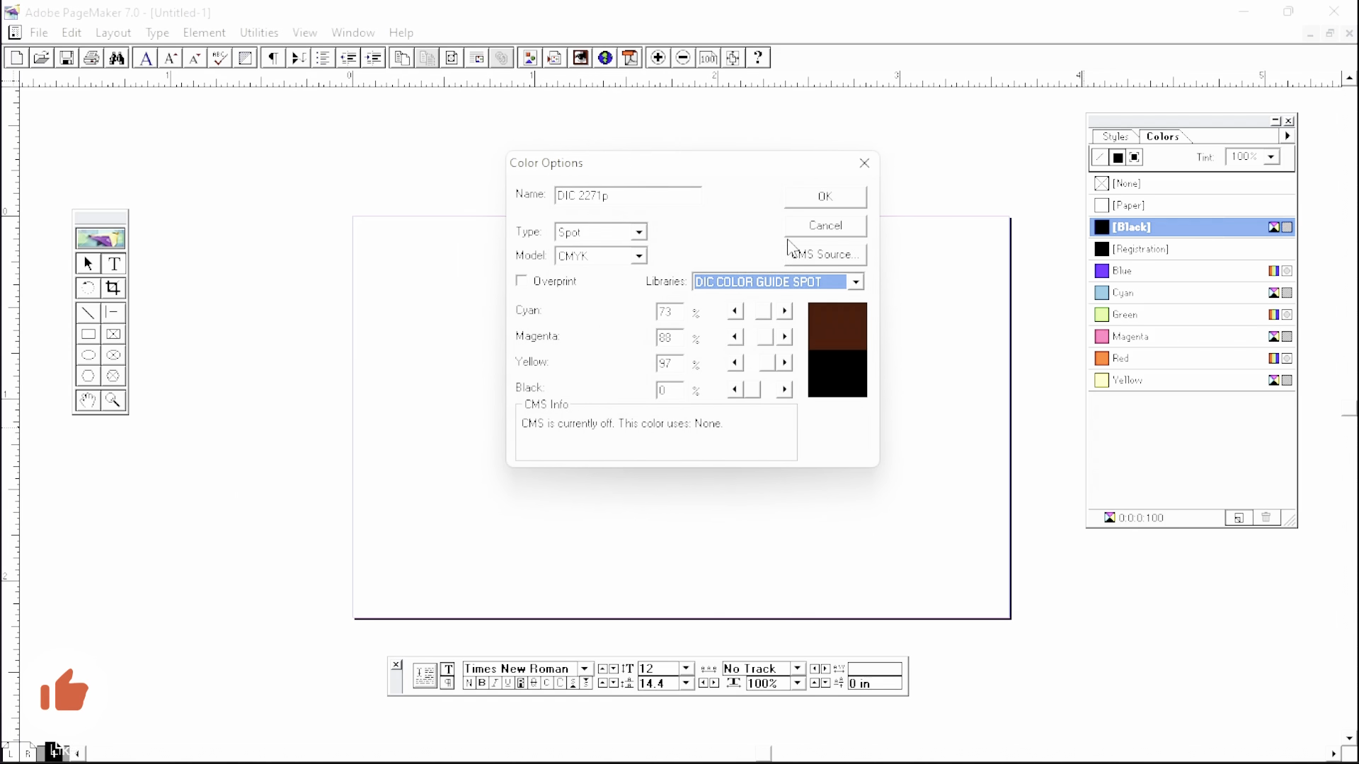
pyautogui.click(823, 198)
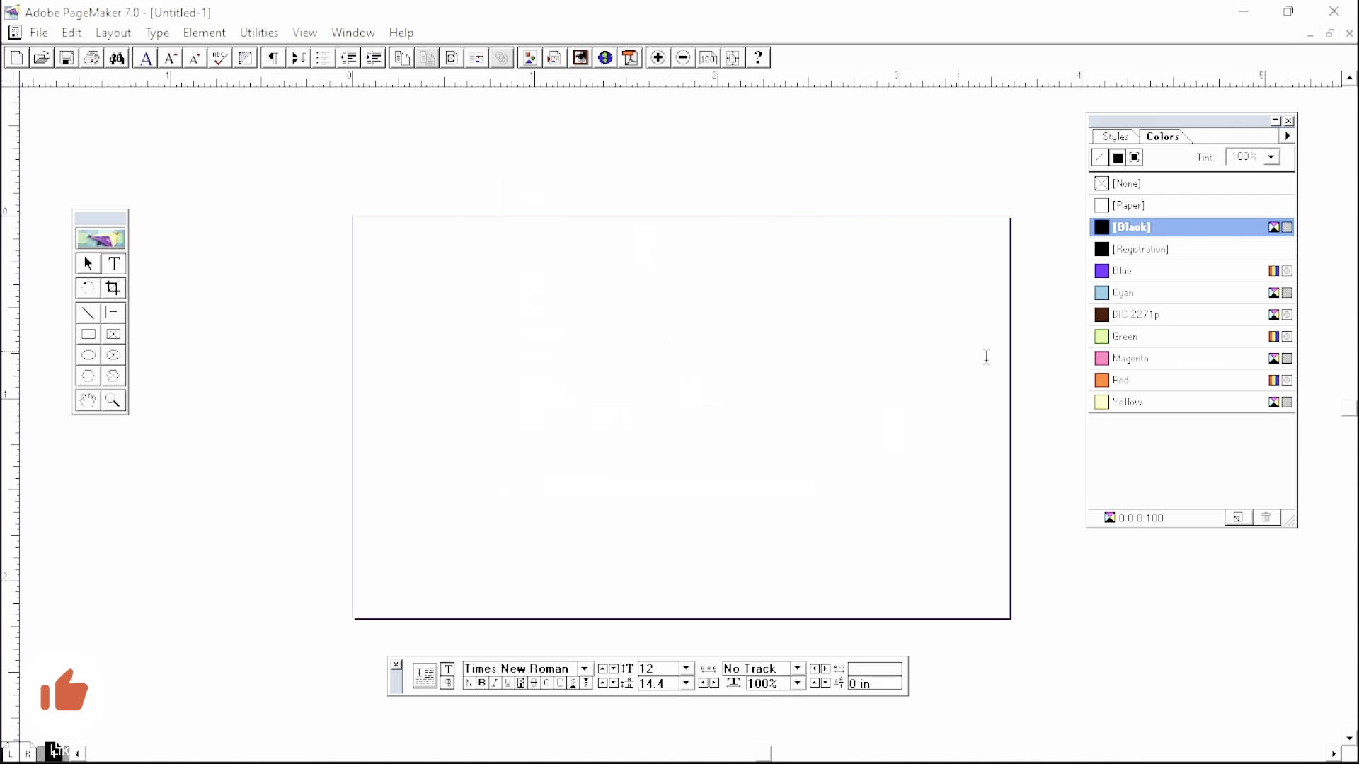
pyautogui.click(1135, 323)
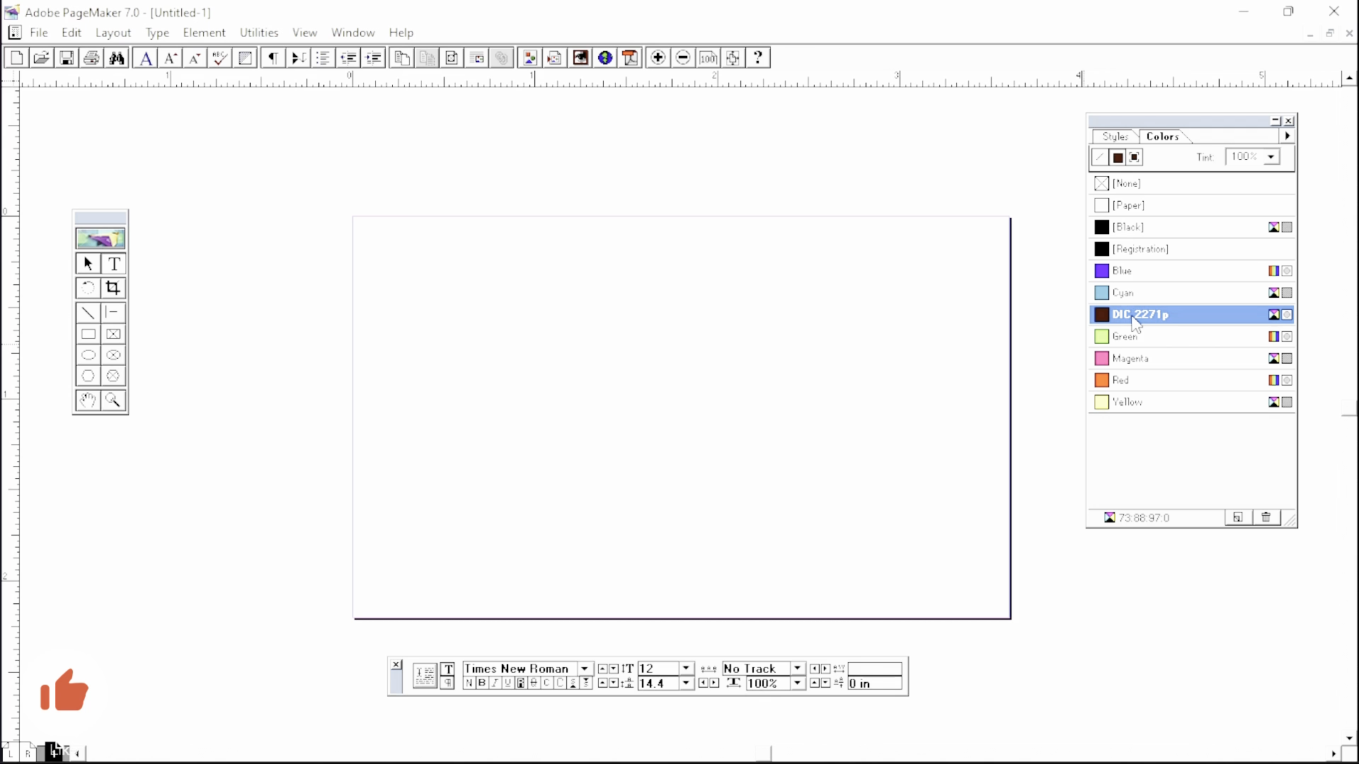
pyautogui.click(1239, 521)
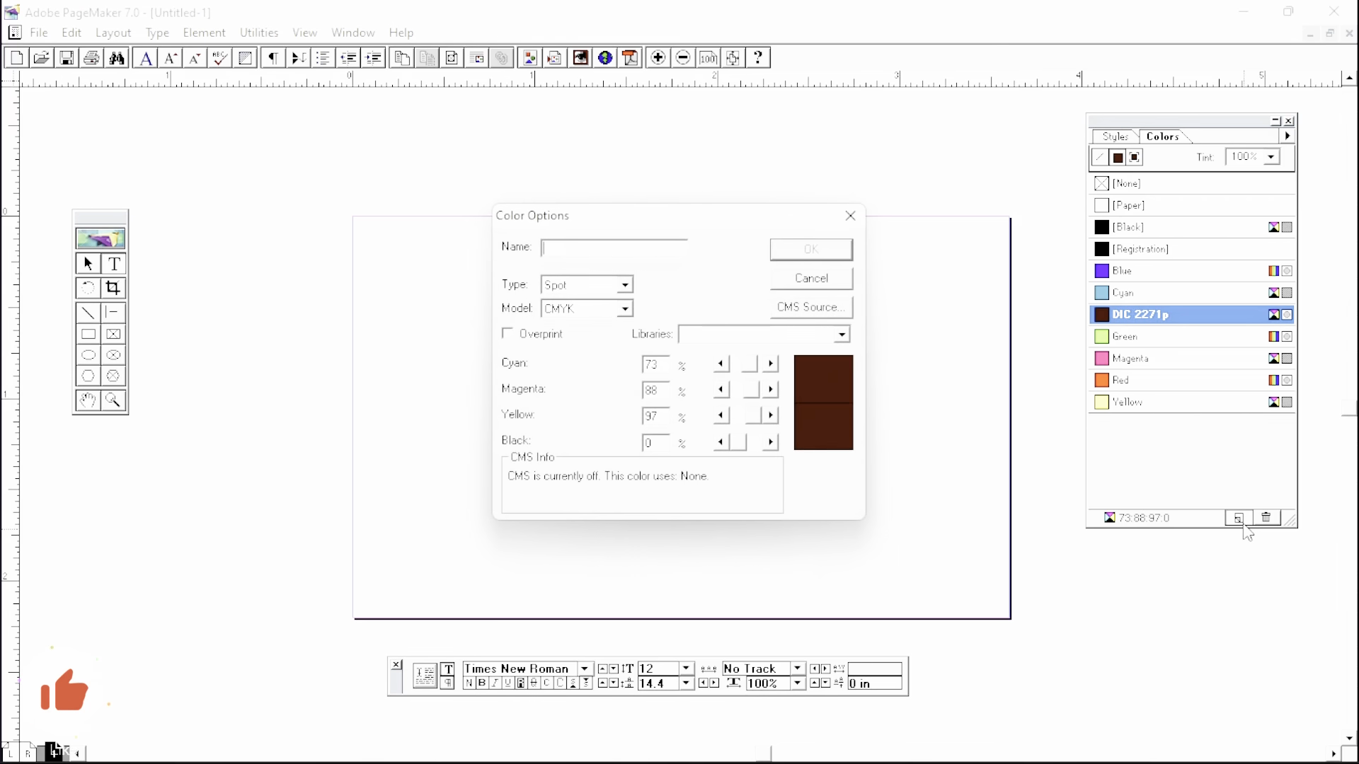
pyautogui.click(840, 334)
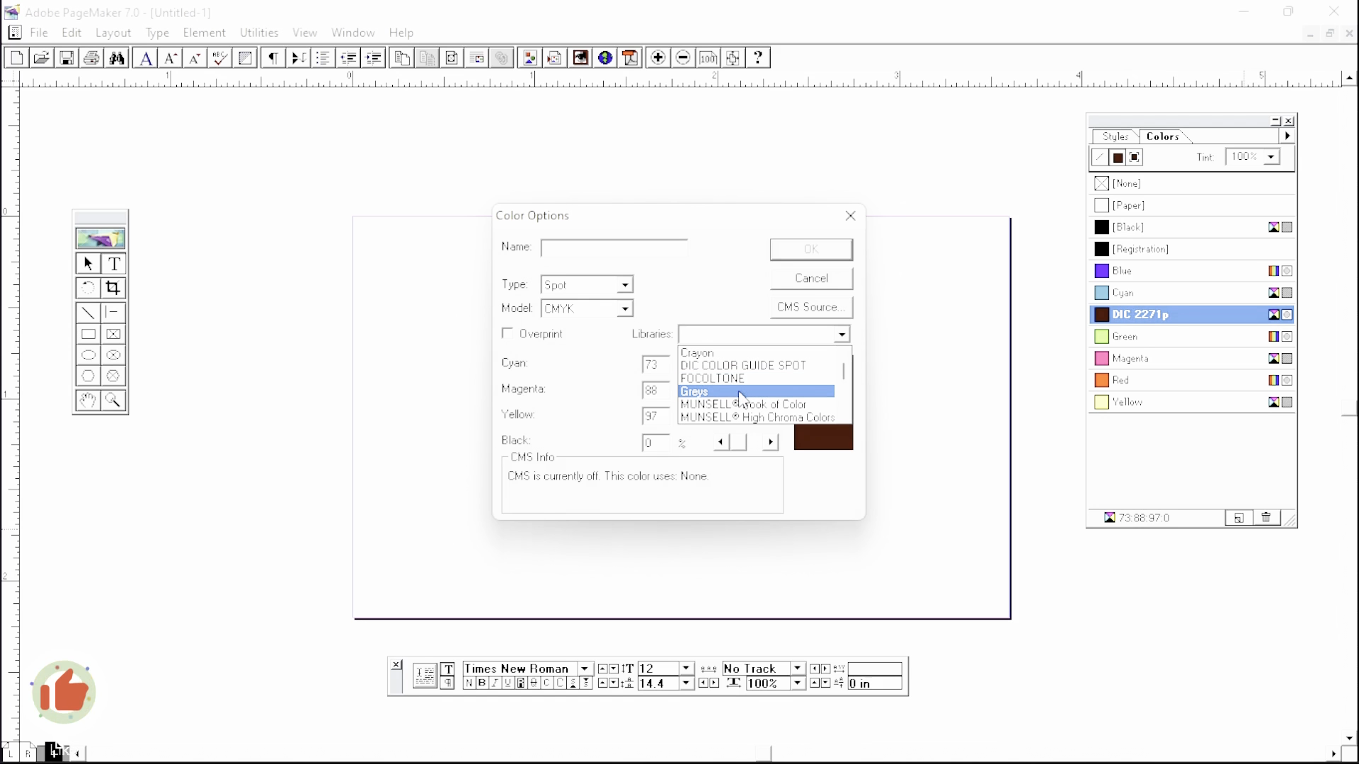
pyautogui.scroll(-5, 750, 404)
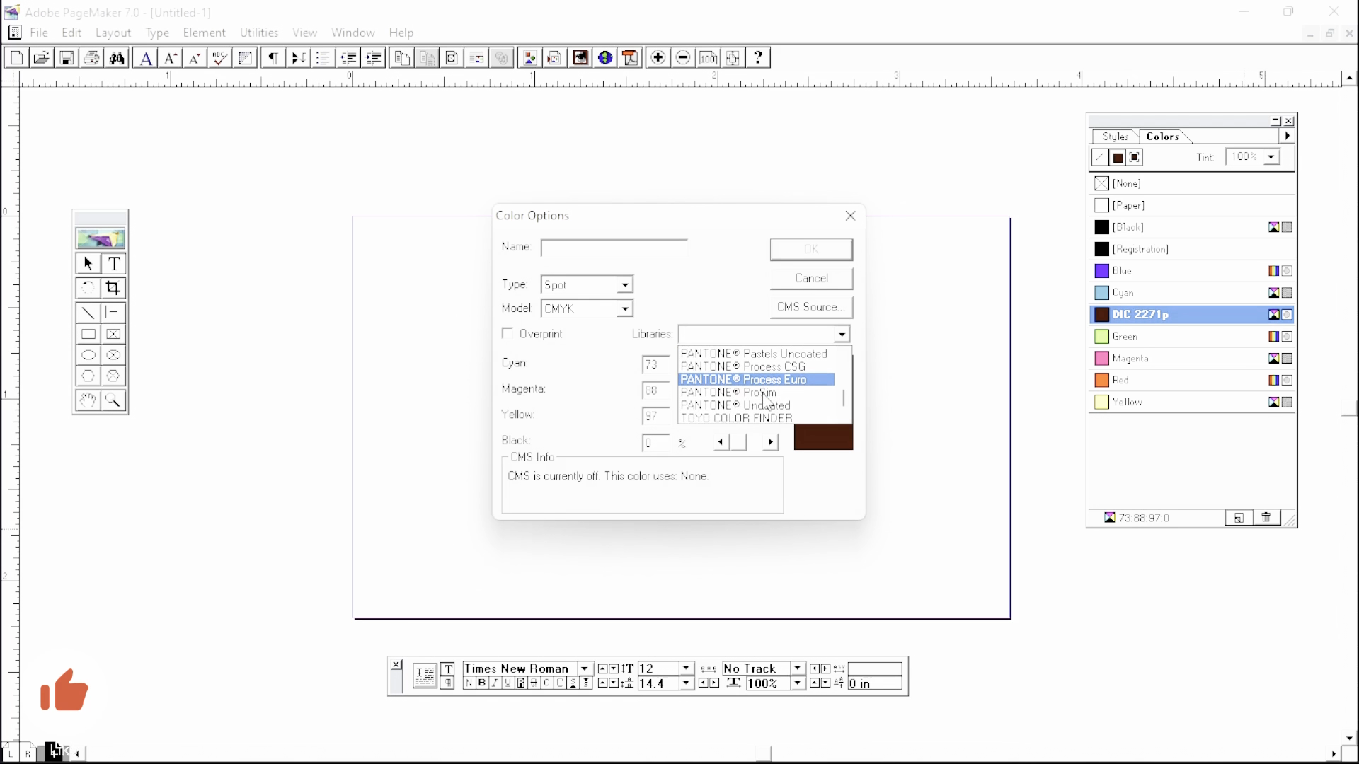
pyautogui.scroll(5, 764, 400)
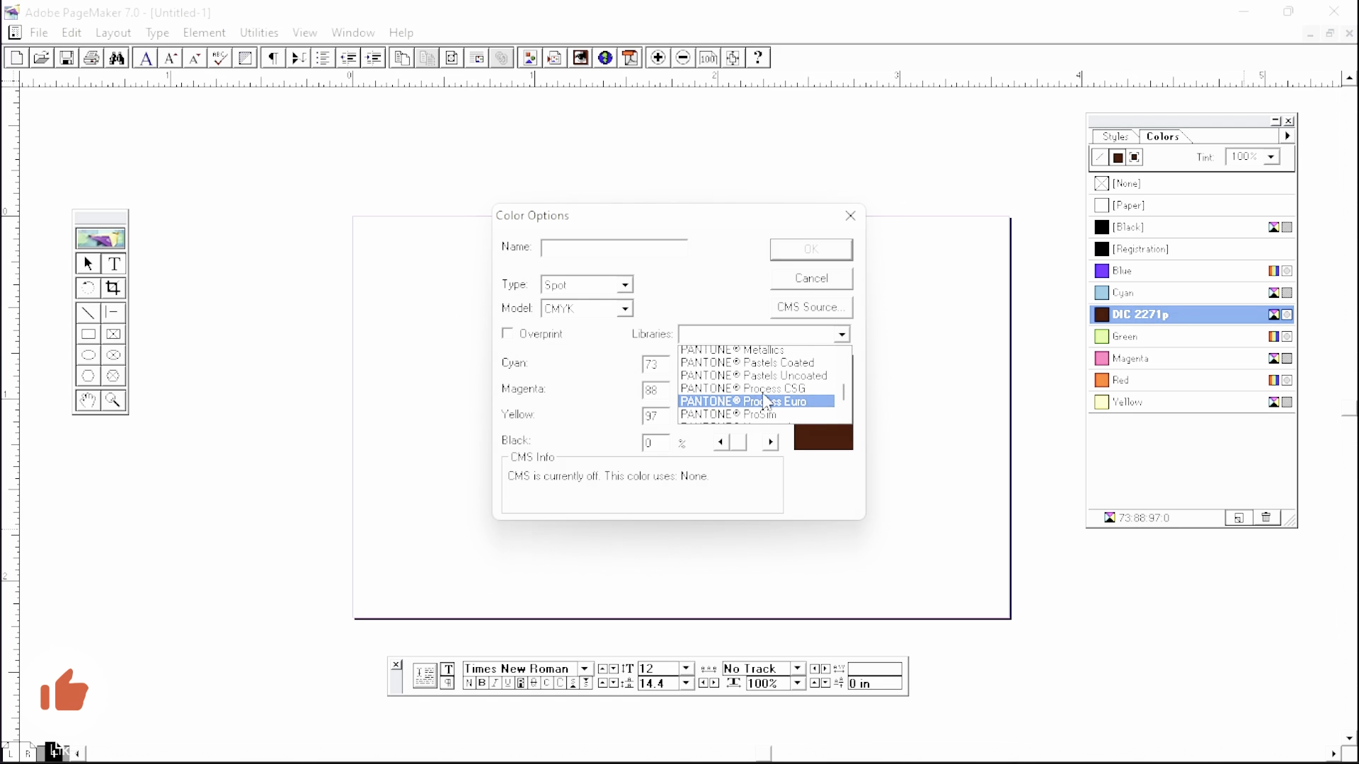
pyautogui.click(752, 383)
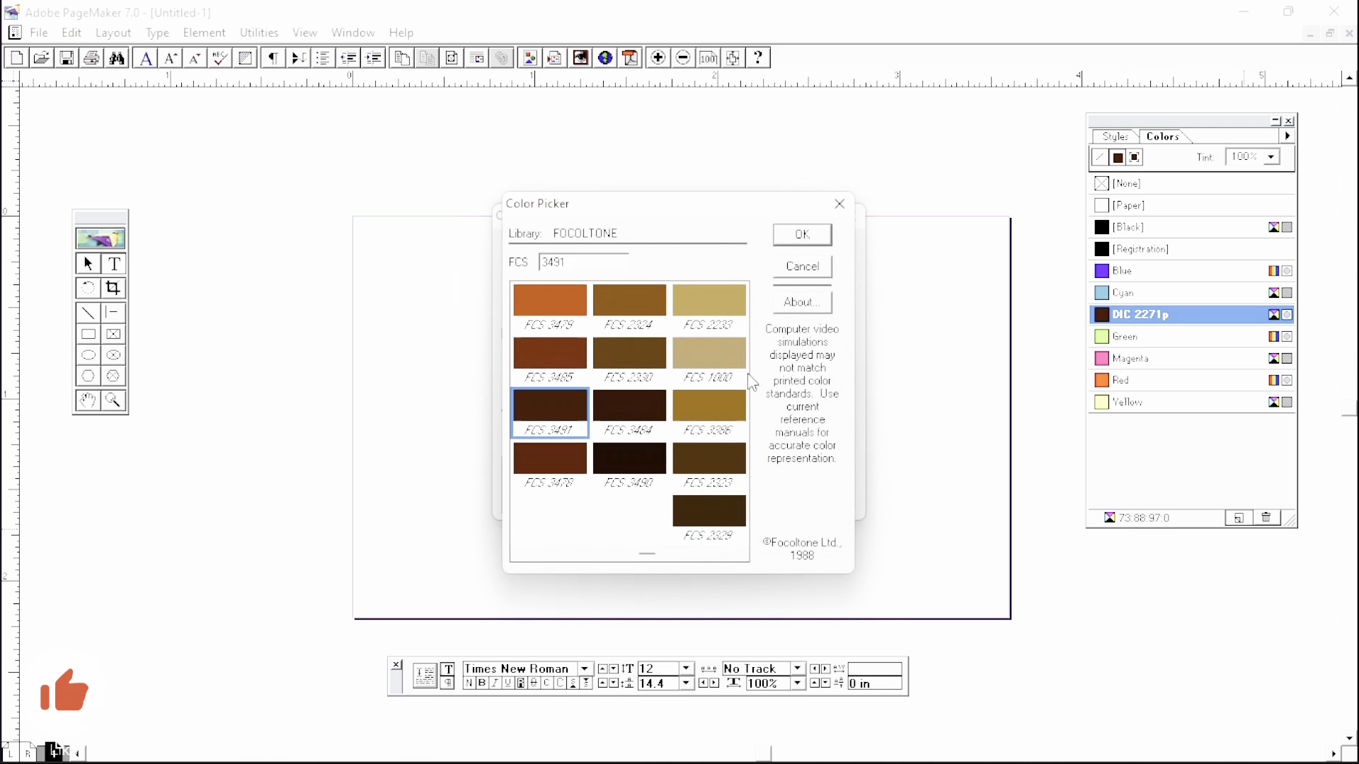
pyautogui.click(789, 272)
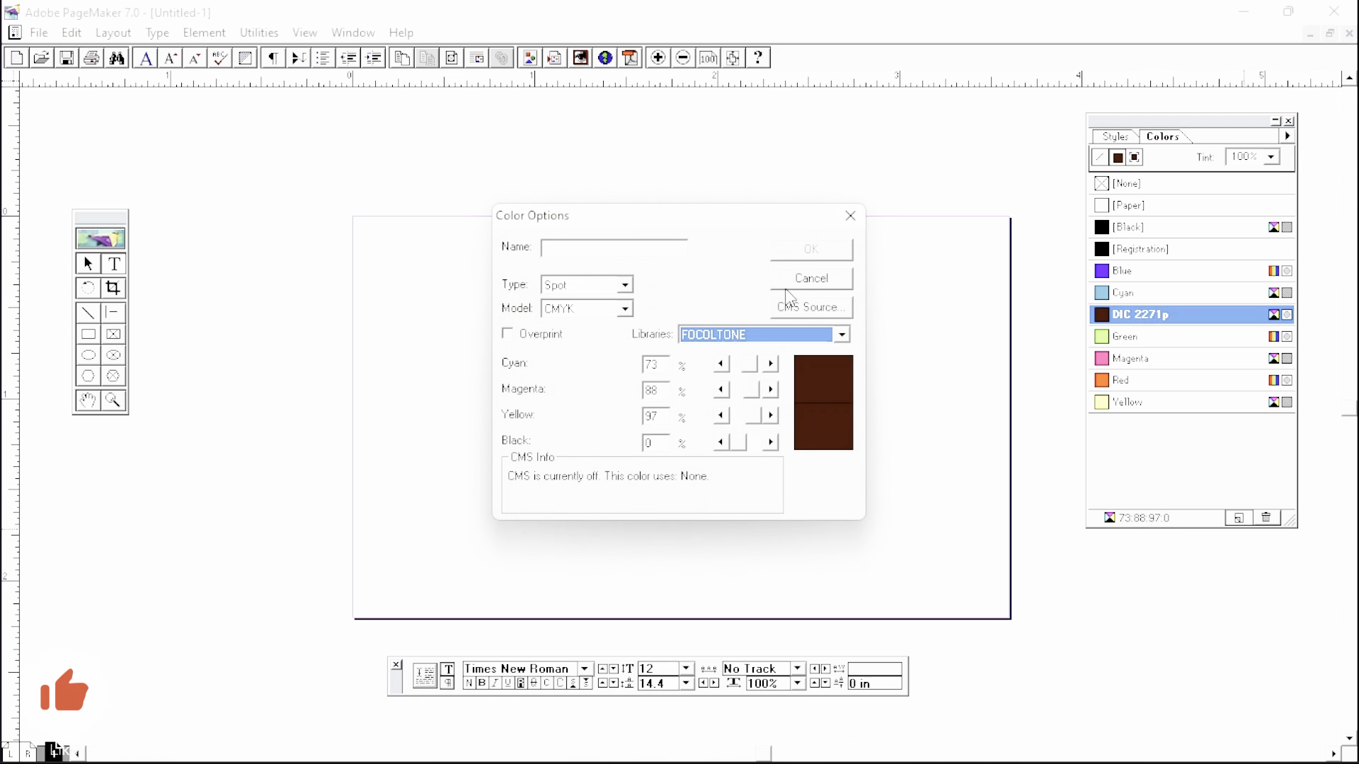
pyautogui.click(843, 335)
pyautogui.click(771, 366)
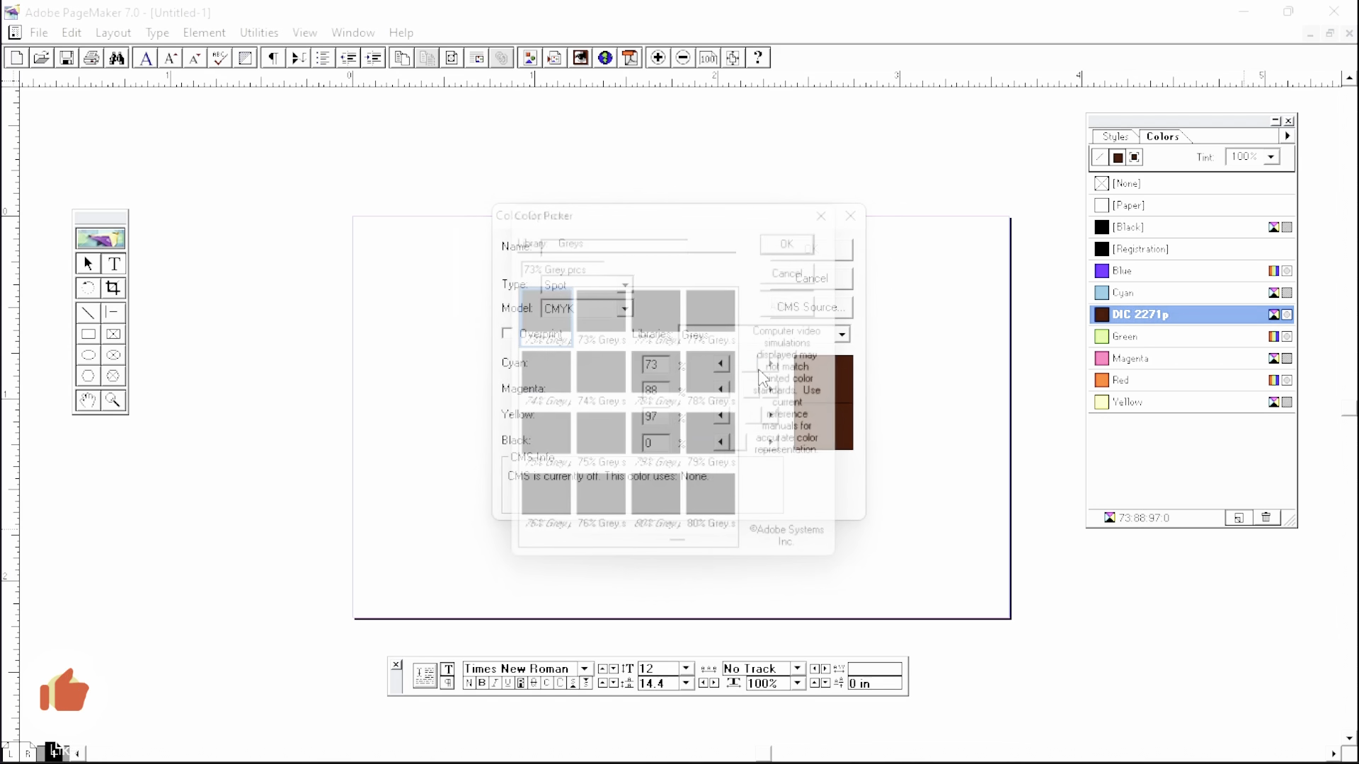
pyautogui.click(826, 266)
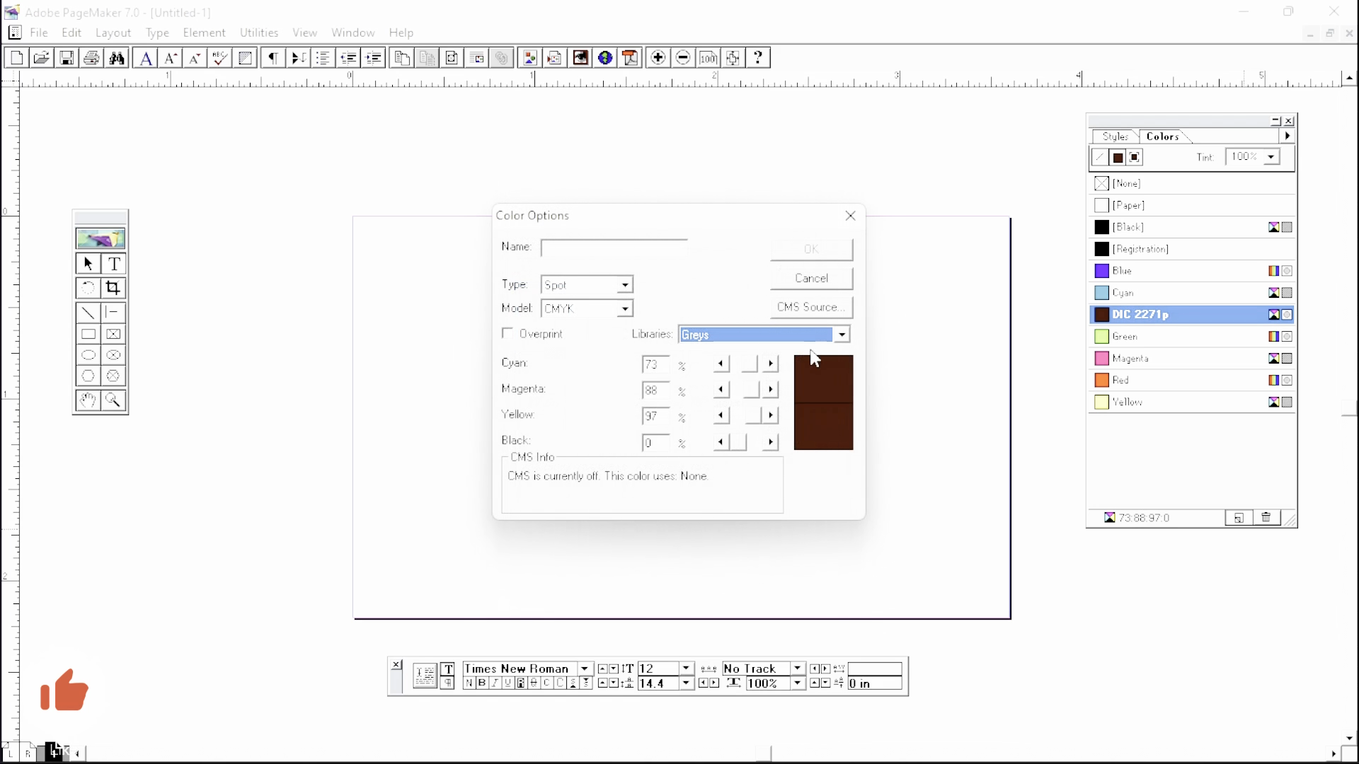
pyautogui.click(821, 335)
pyautogui.click(786, 378)
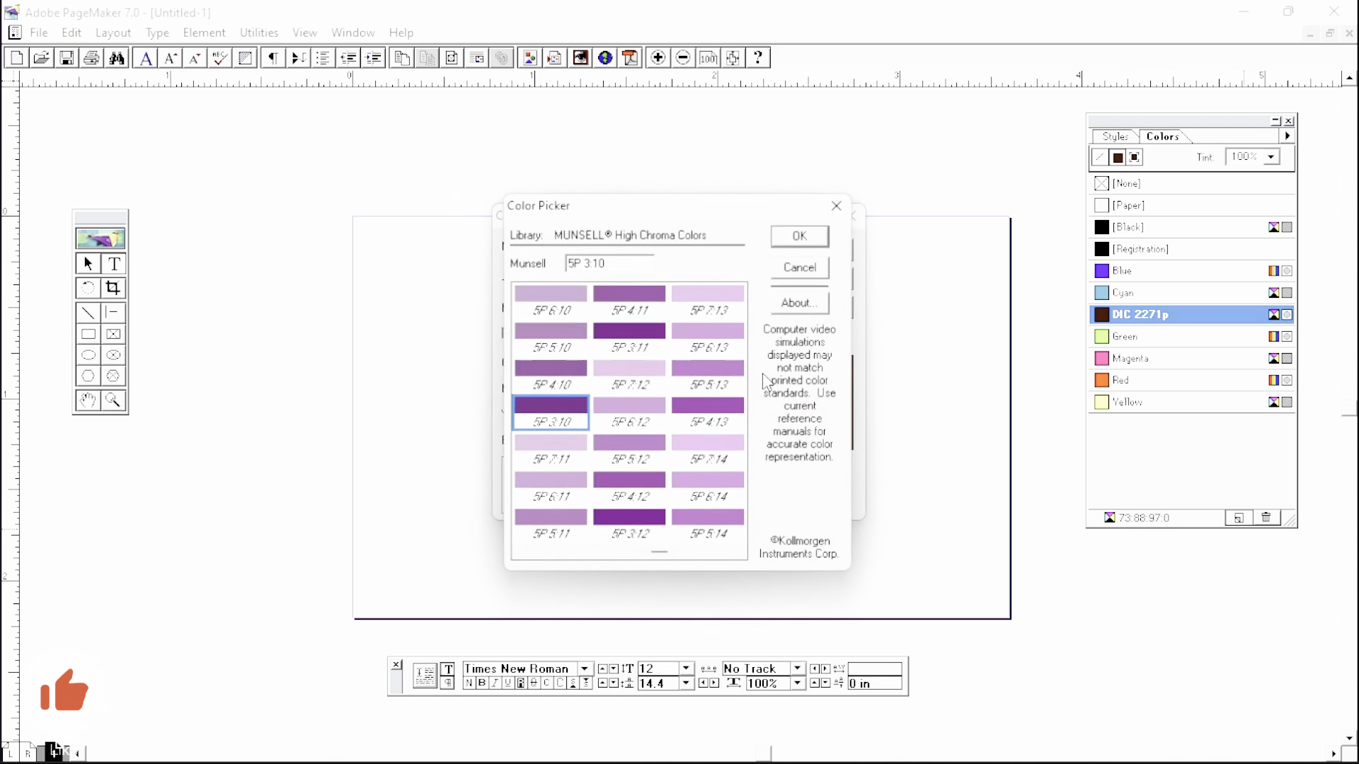
pyautogui.click(824, 268)
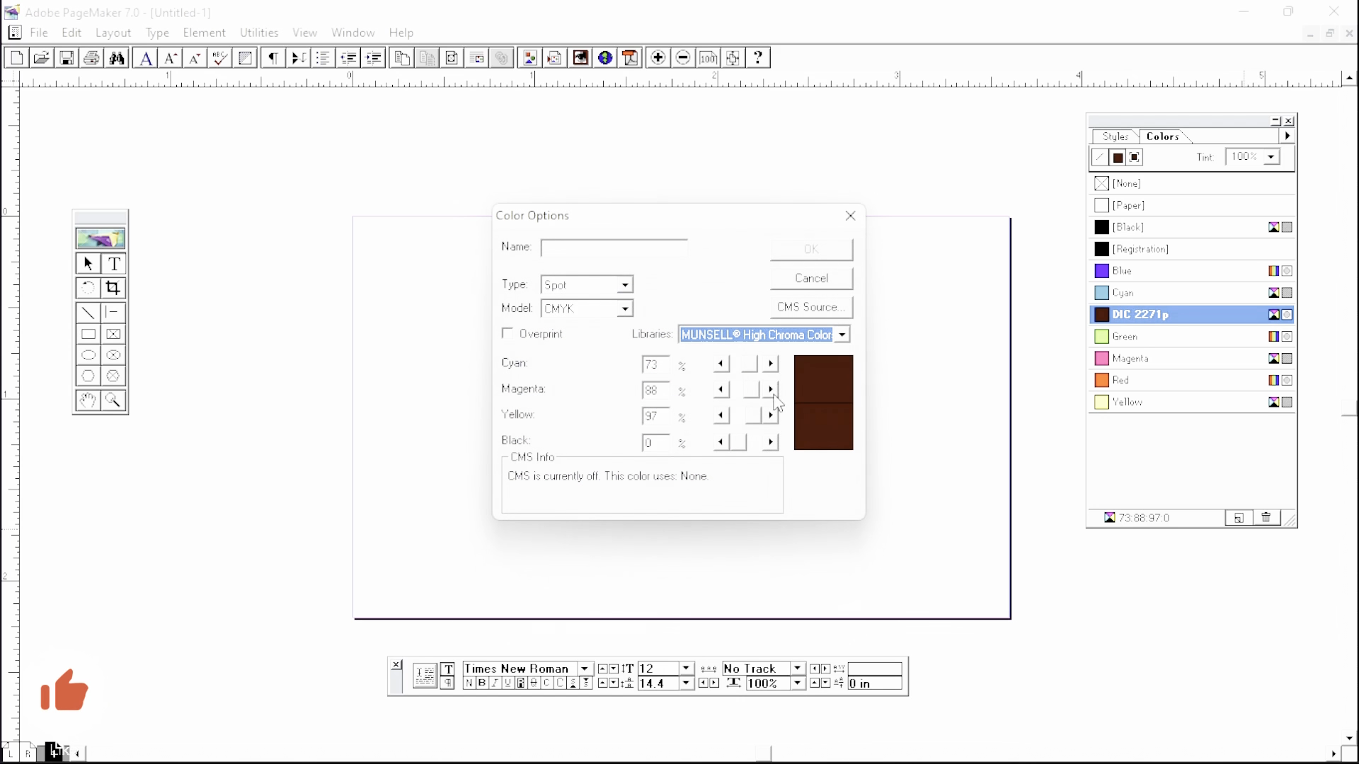
pyautogui.click(841, 335)
pyautogui.click(750, 388)
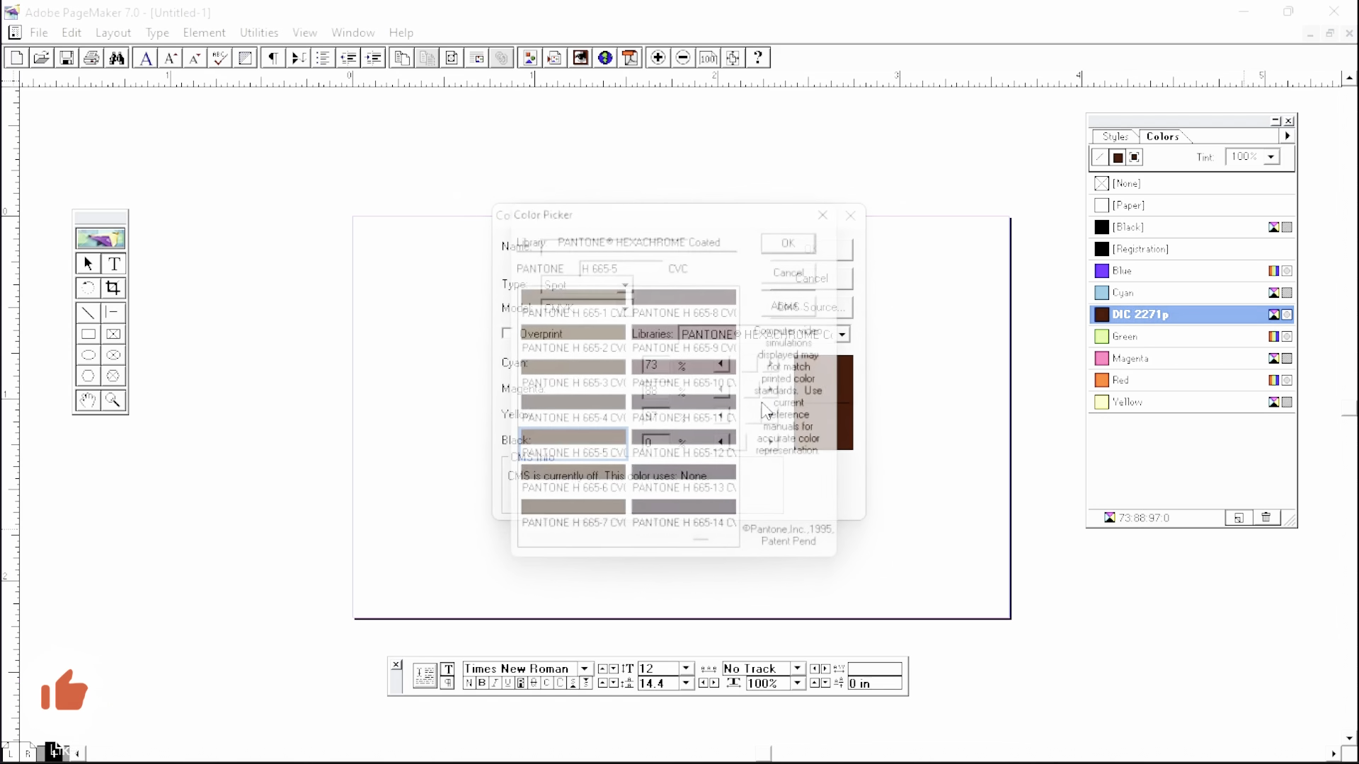
pyautogui.click(825, 273)
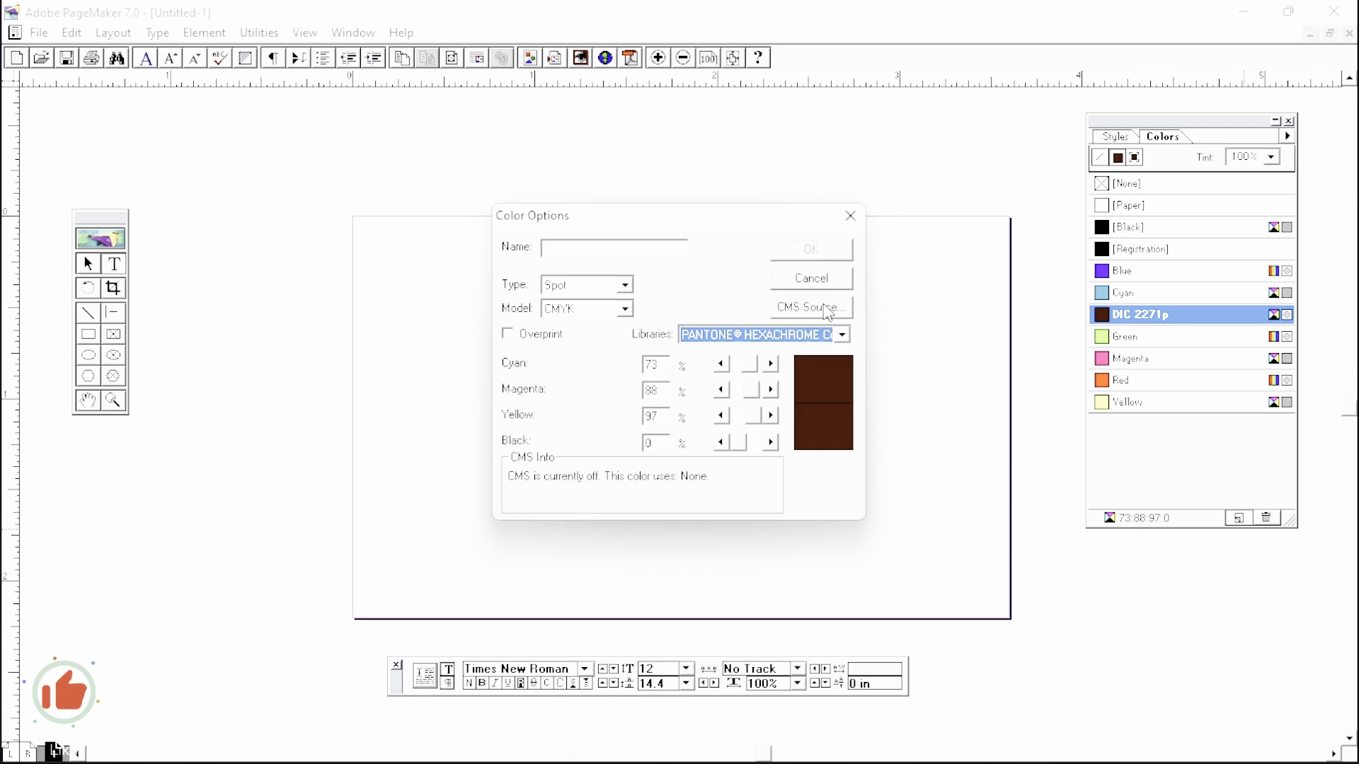
pyautogui.click(841, 335)
pyautogui.scroll(3, 779, 382)
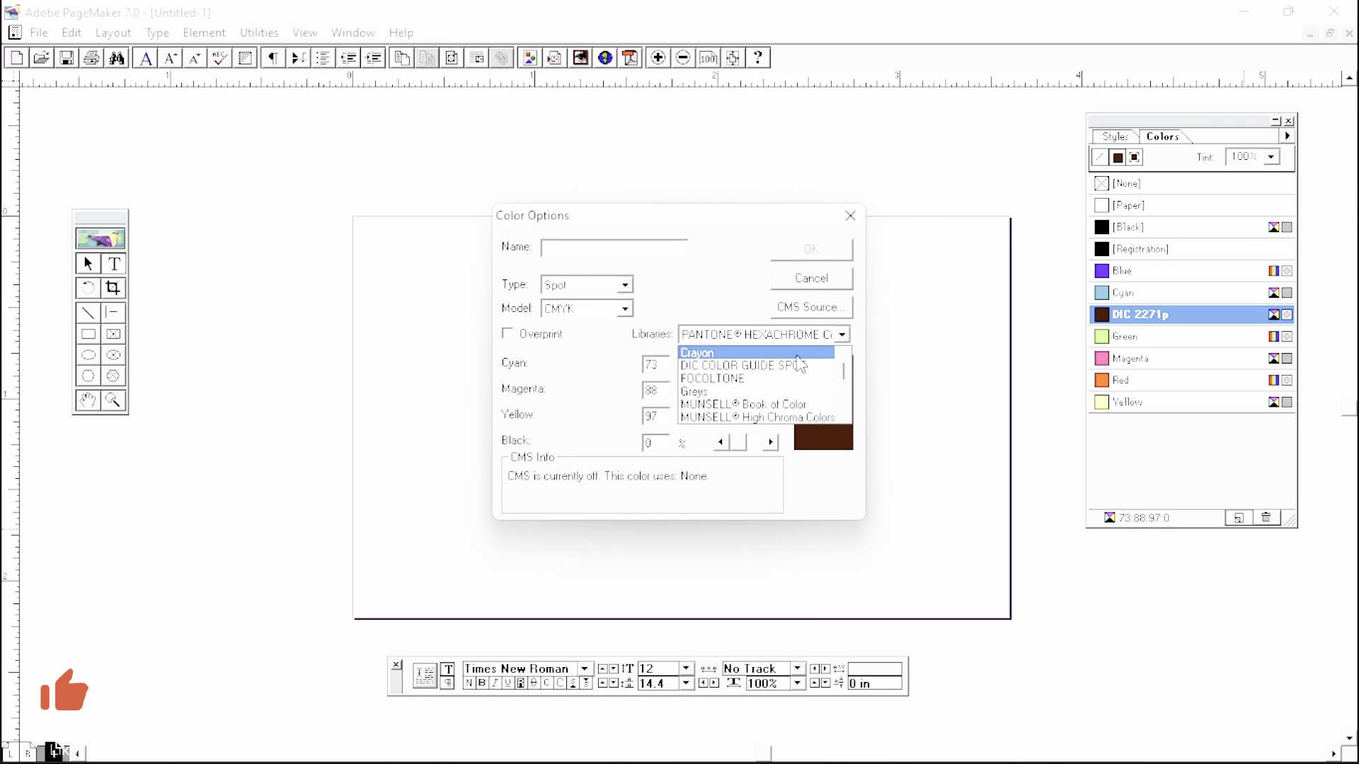
# - Scroll the DIC COLOR GUIDE SPOT swatches to tan DIC 2306p, select it and confirm both dialogs
pyautogui.click(718, 371)
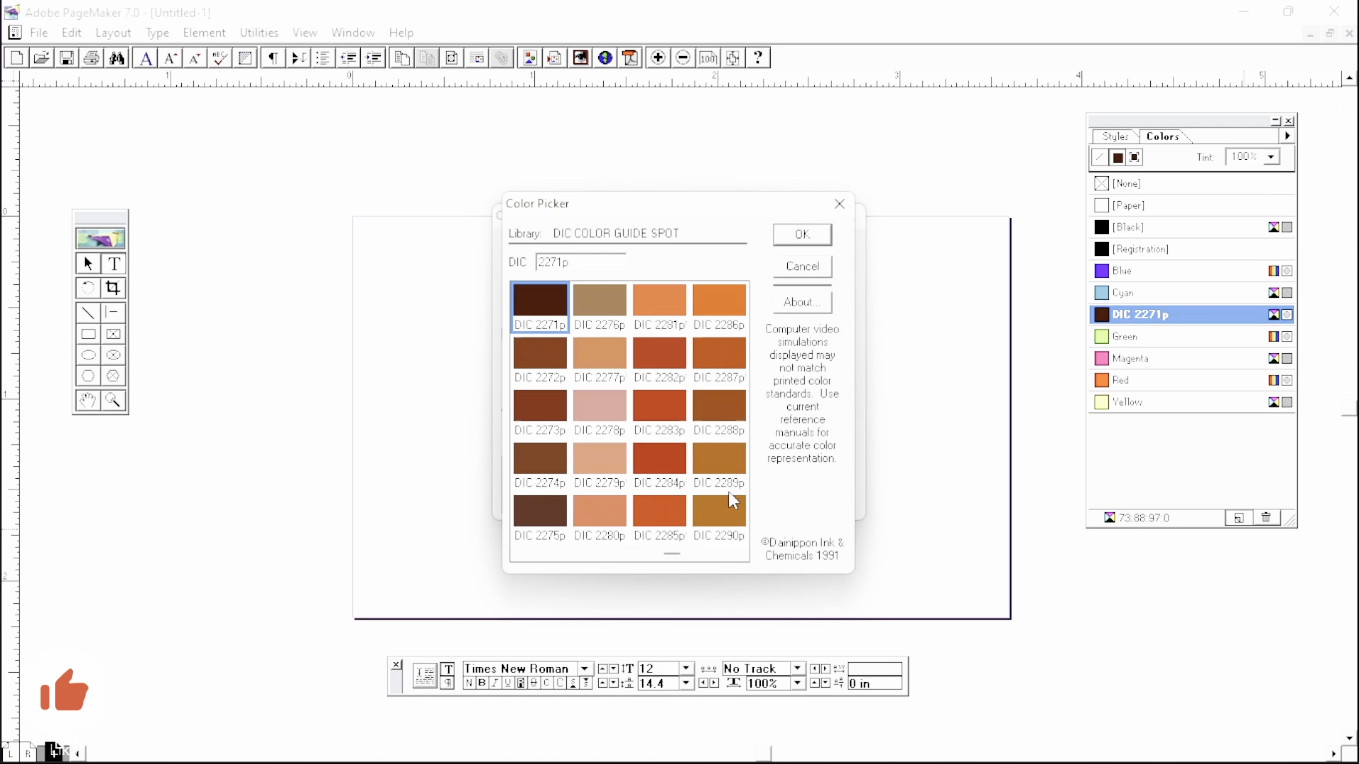
pyautogui.click(738, 555)
pyautogui.click(739, 555)
pyautogui.click(739, 555)
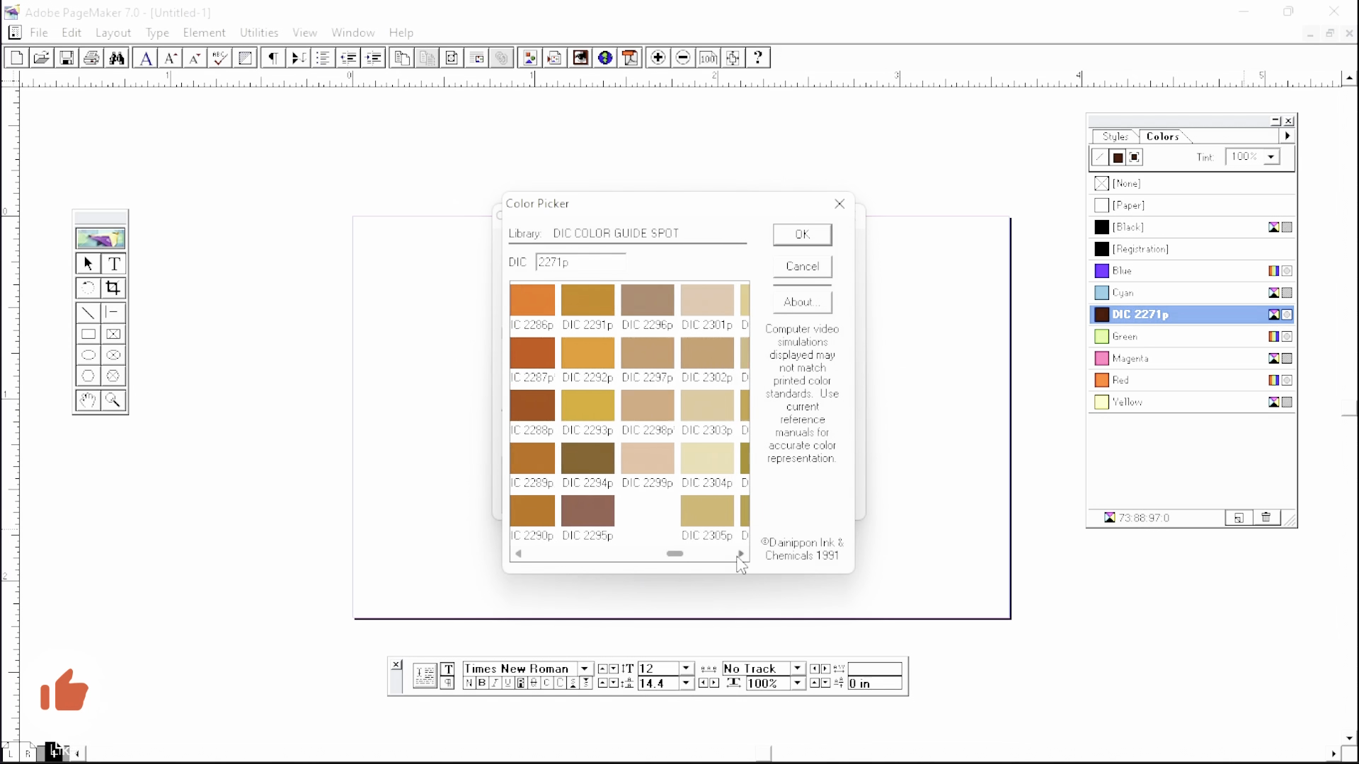
pyautogui.click(739, 555)
pyautogui.click(739, 555)
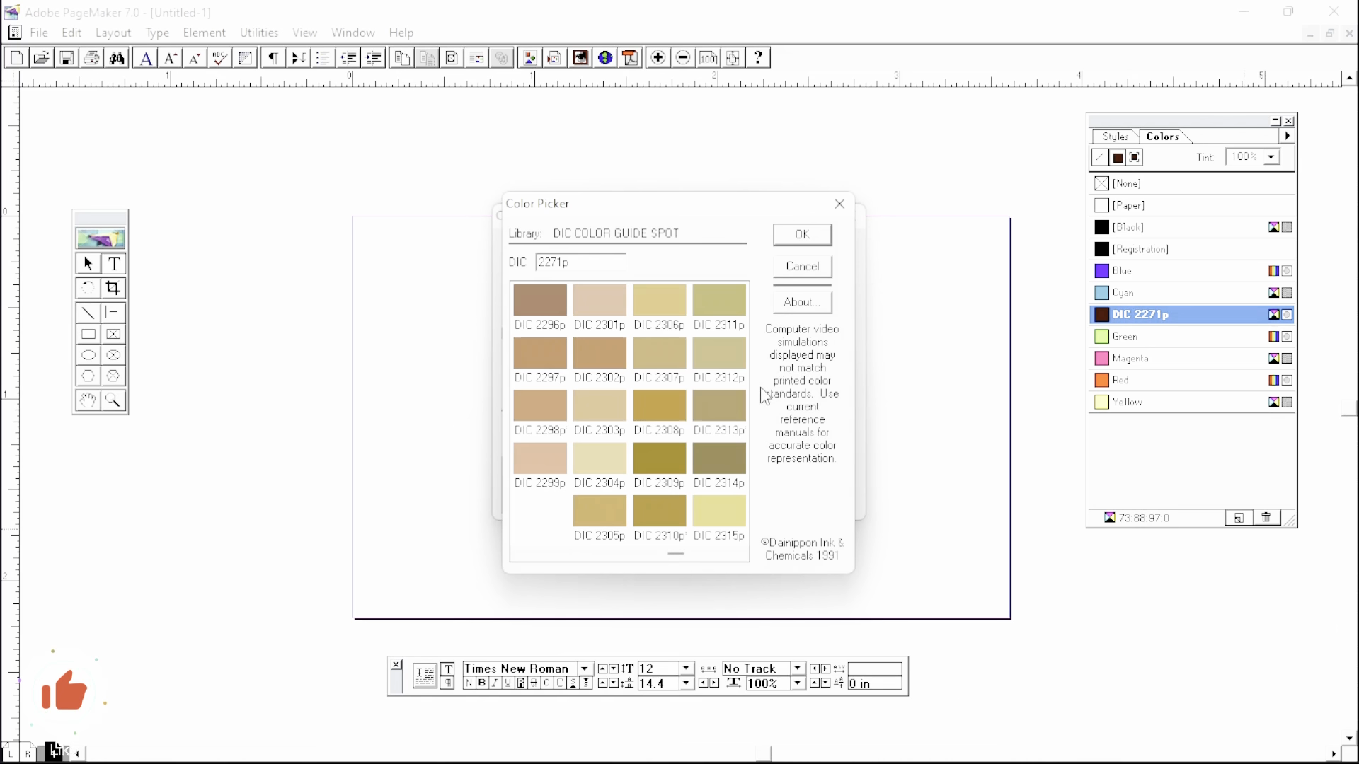
pyautogui.click(683, 319)
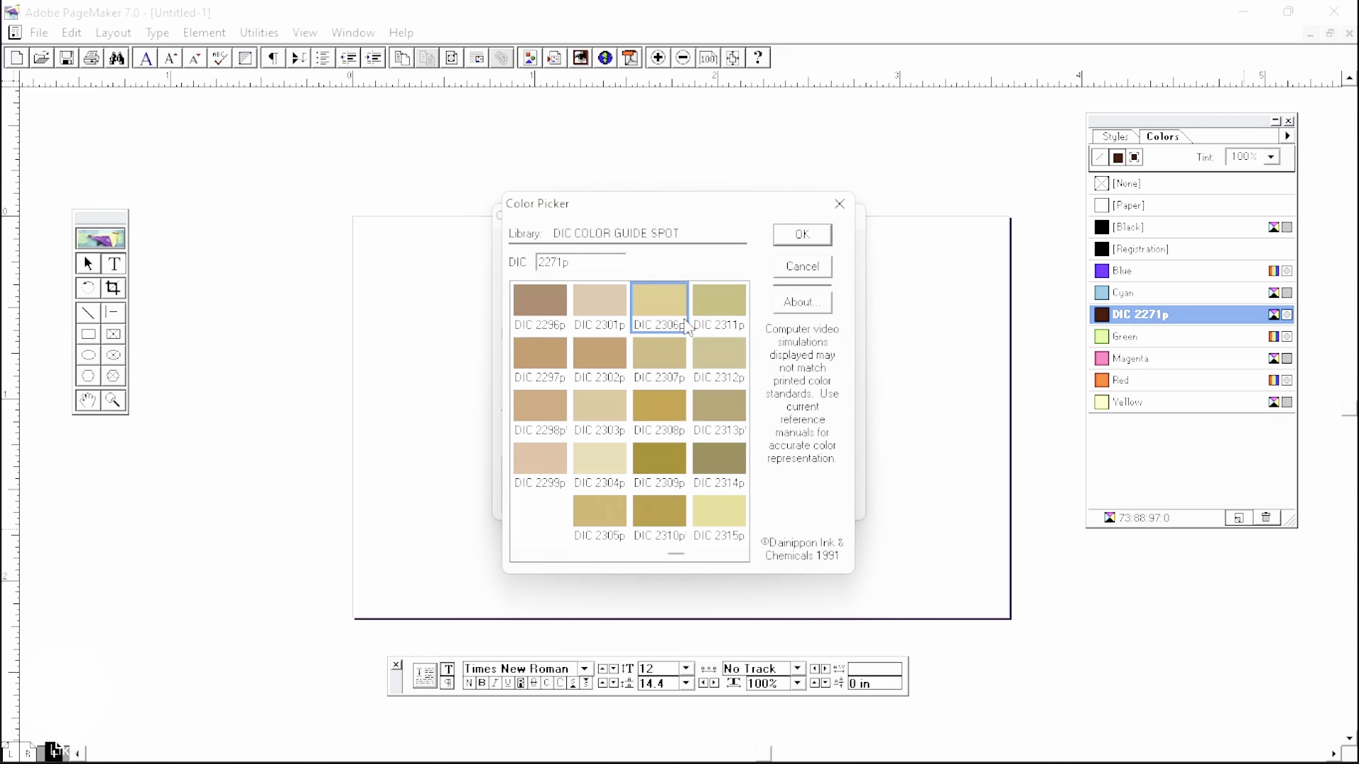
pyautogui.click(801, 234)
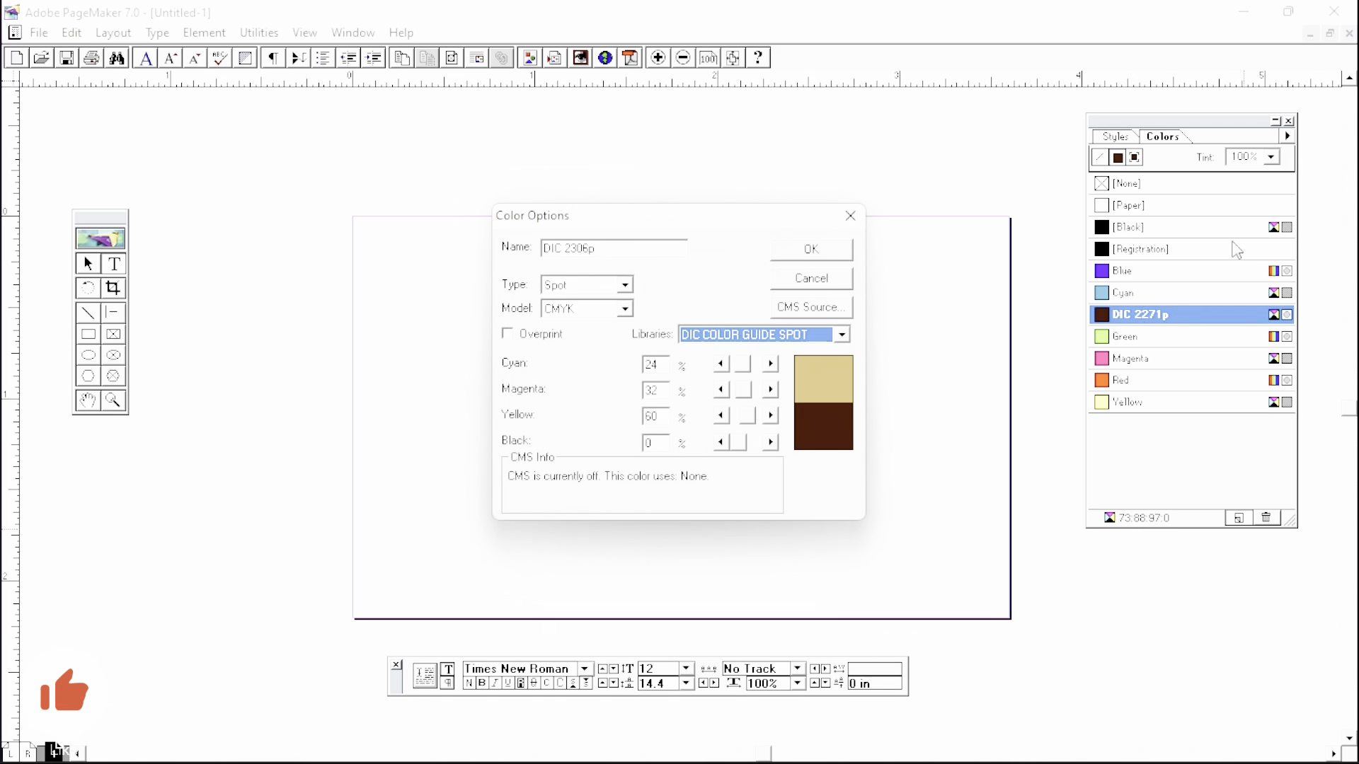
pyautogui.click(802, 251)
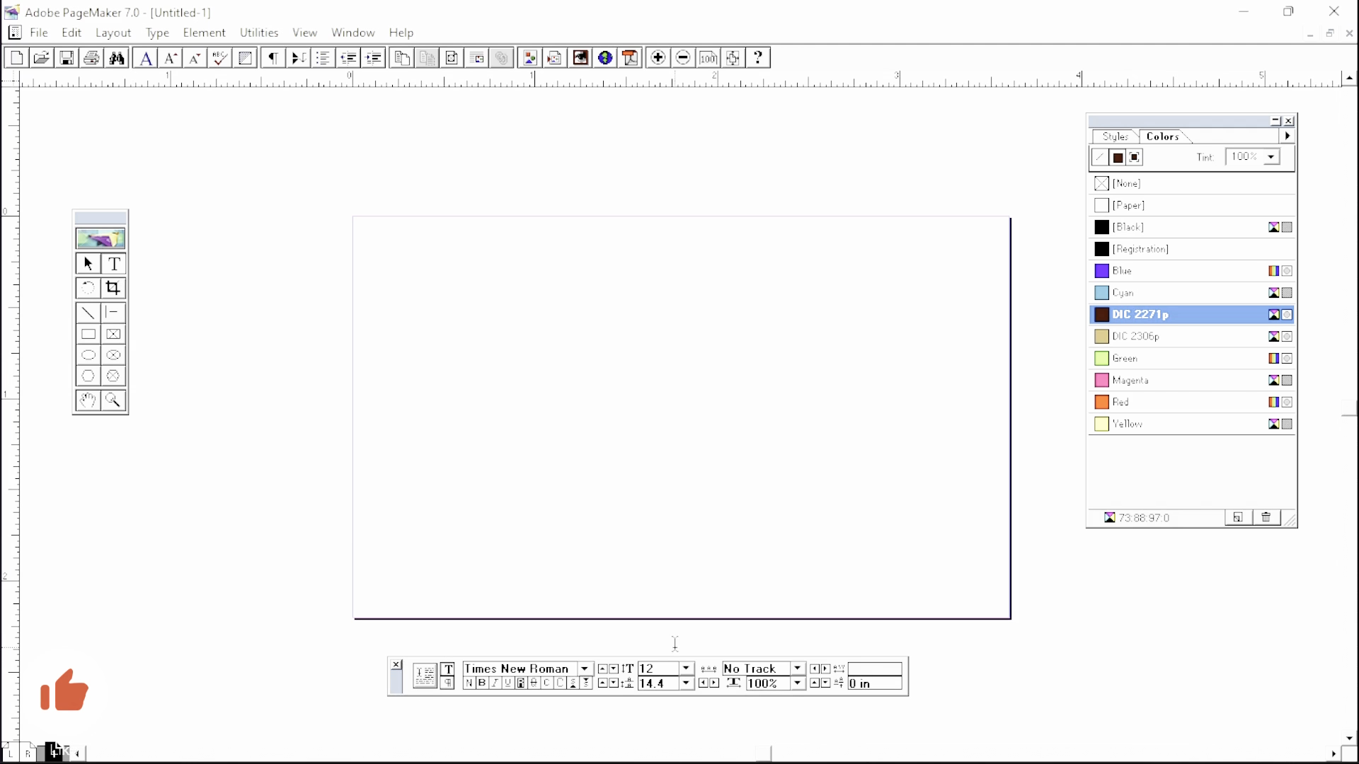
# - Draw an unfilled 2.762 × 1.394 inch rectangle extending past the page's left edge
pyautogui.click(88, 267)
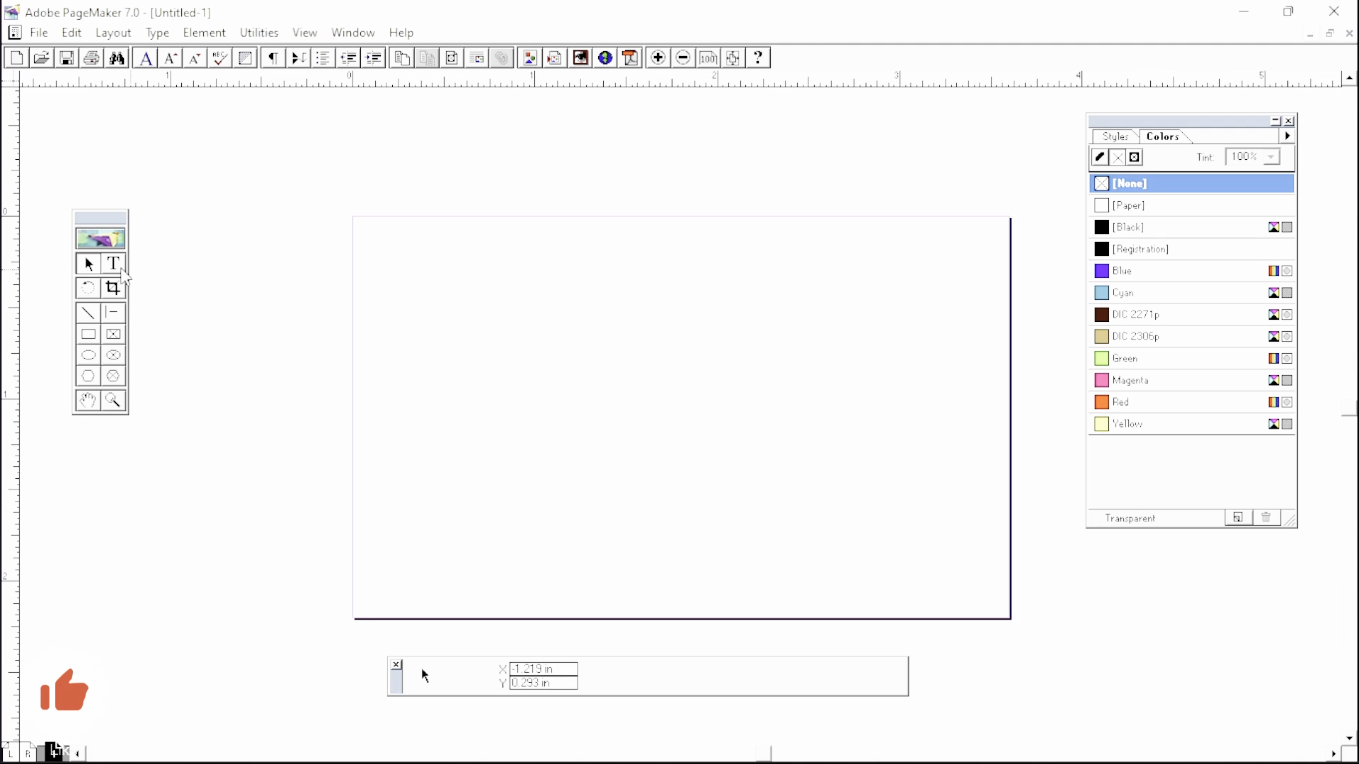
pyautogui.click(120, 270)
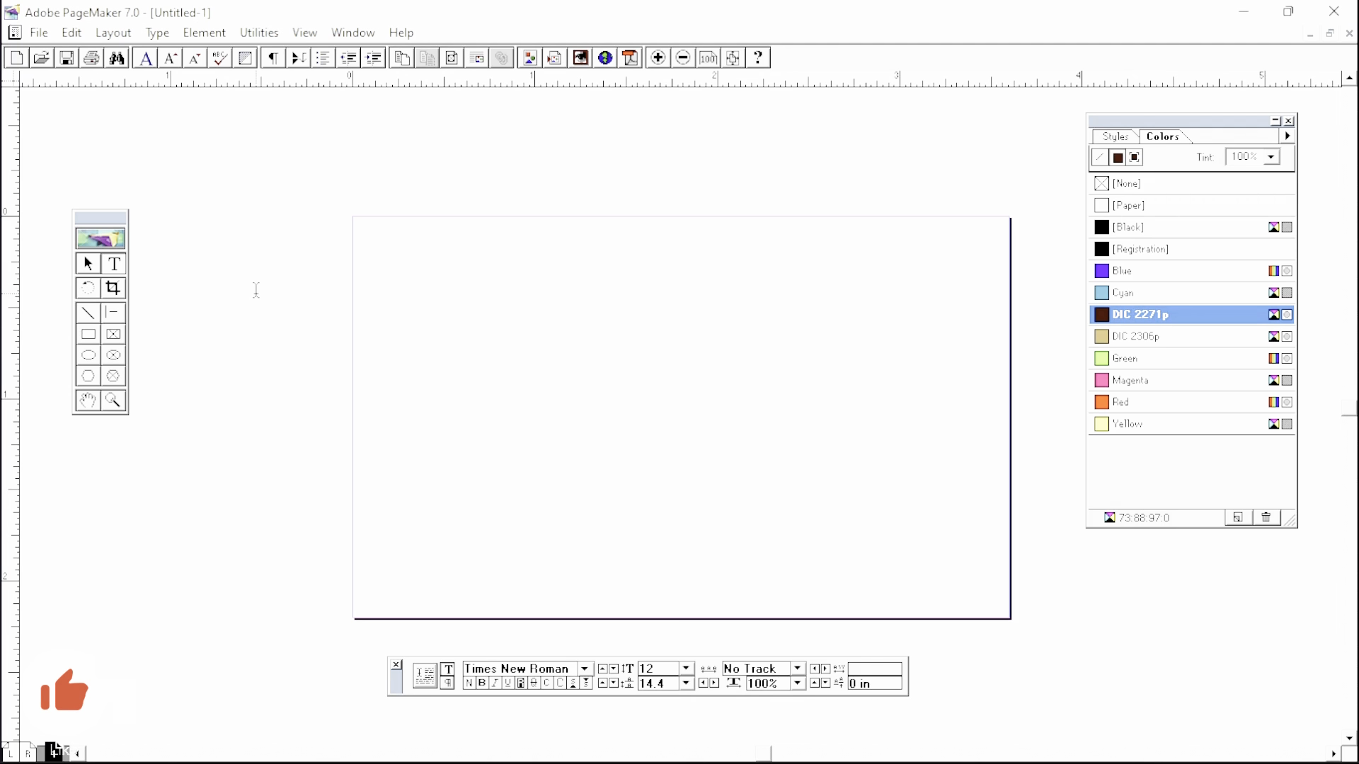
pyautogui.click(90, 267)
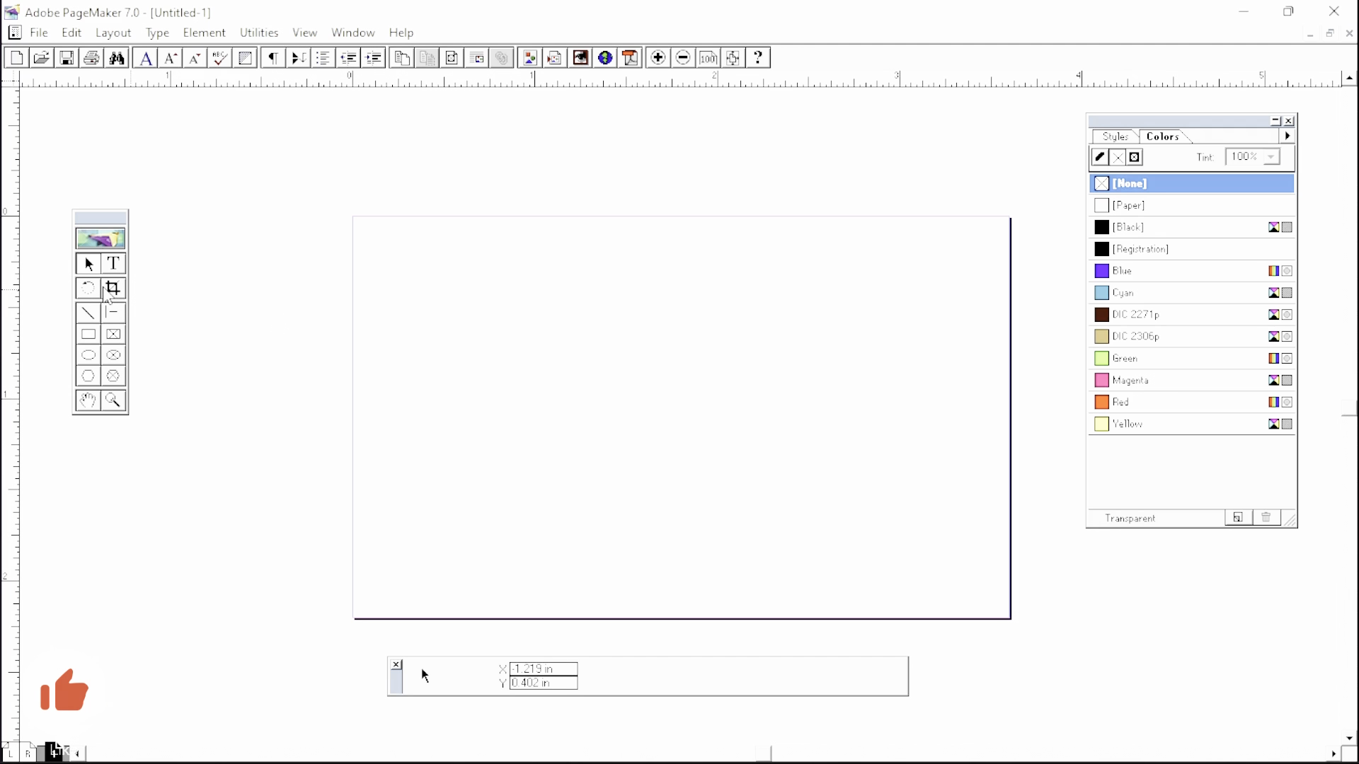
pyautogui.click(89, 336)
pyautogui.moveTo(292, 292); pyautogui.dragTo(794, 545)
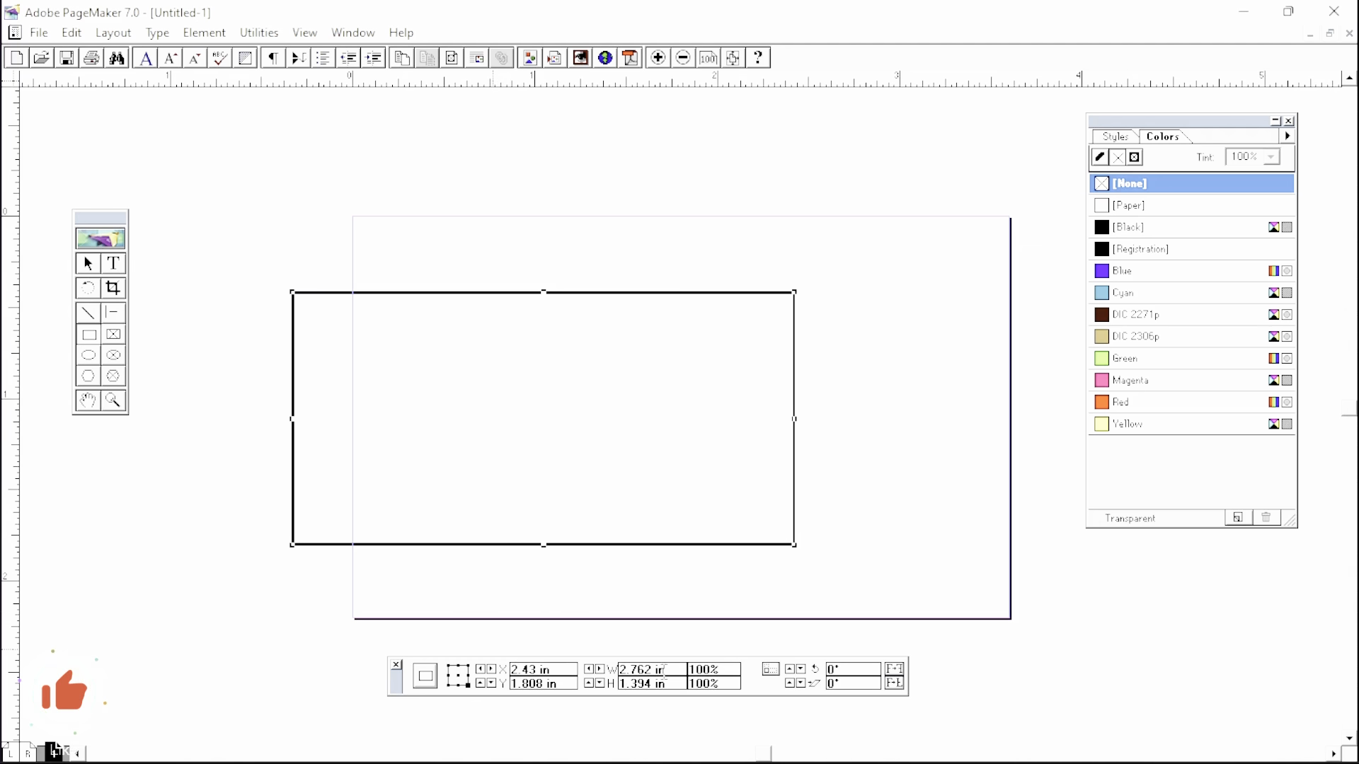
# - Draw a tall ellipse at the page's right edge, then marquee-select and delete it with the rectangle
pyautogui.click(88, 355)
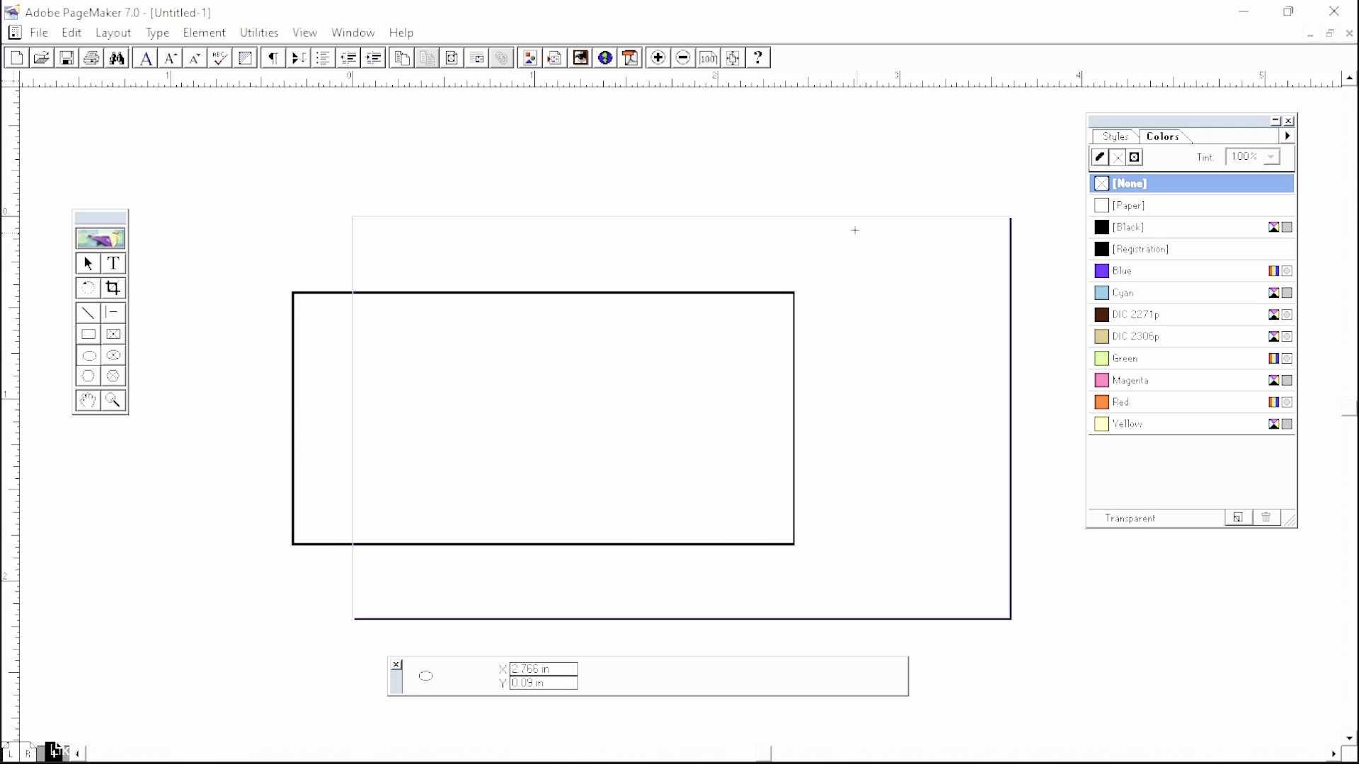
pyautogui.moveTo(830, 198)
pyautogui.mouseDown()
pyautogui.moveTo(892, 376)
pyautogui.moveTo(1008, 486)
pyautogui.mouseUp()
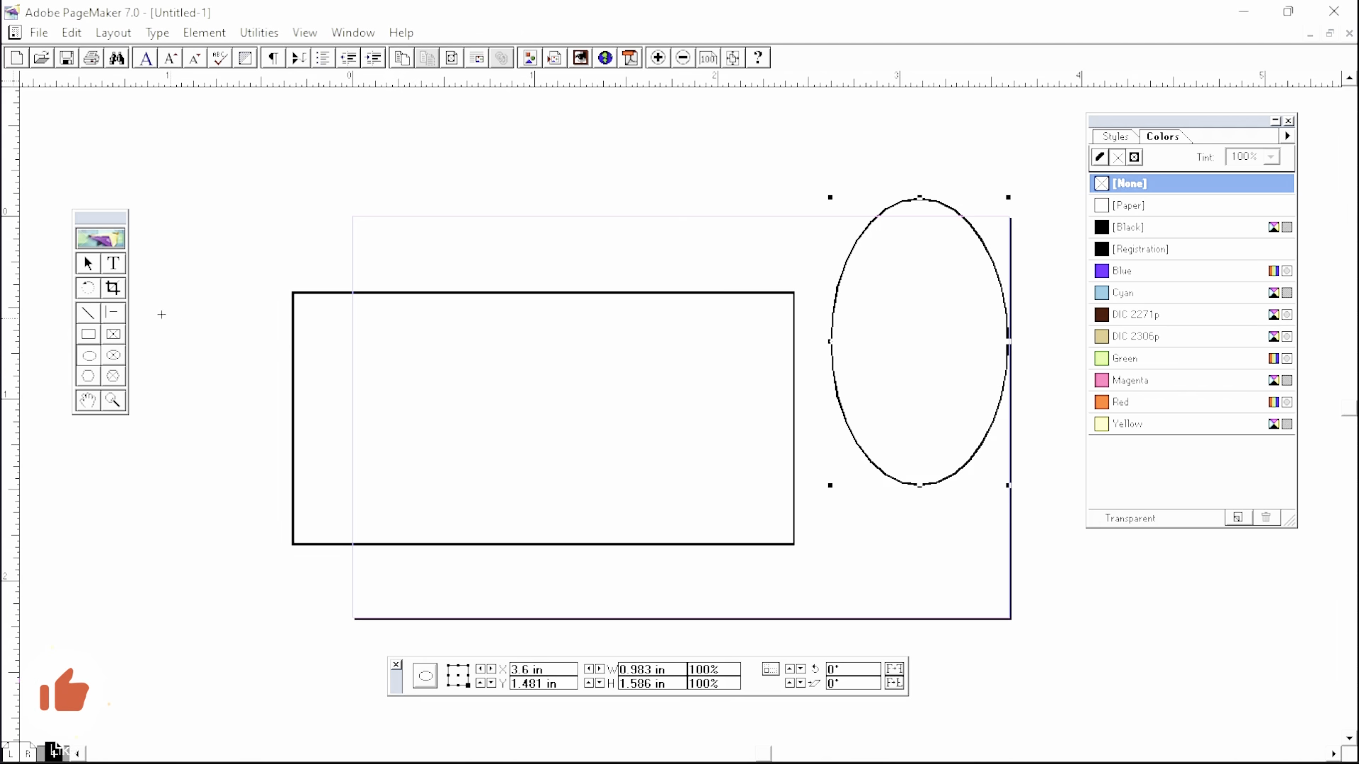
pyautogui.click(89, 270)
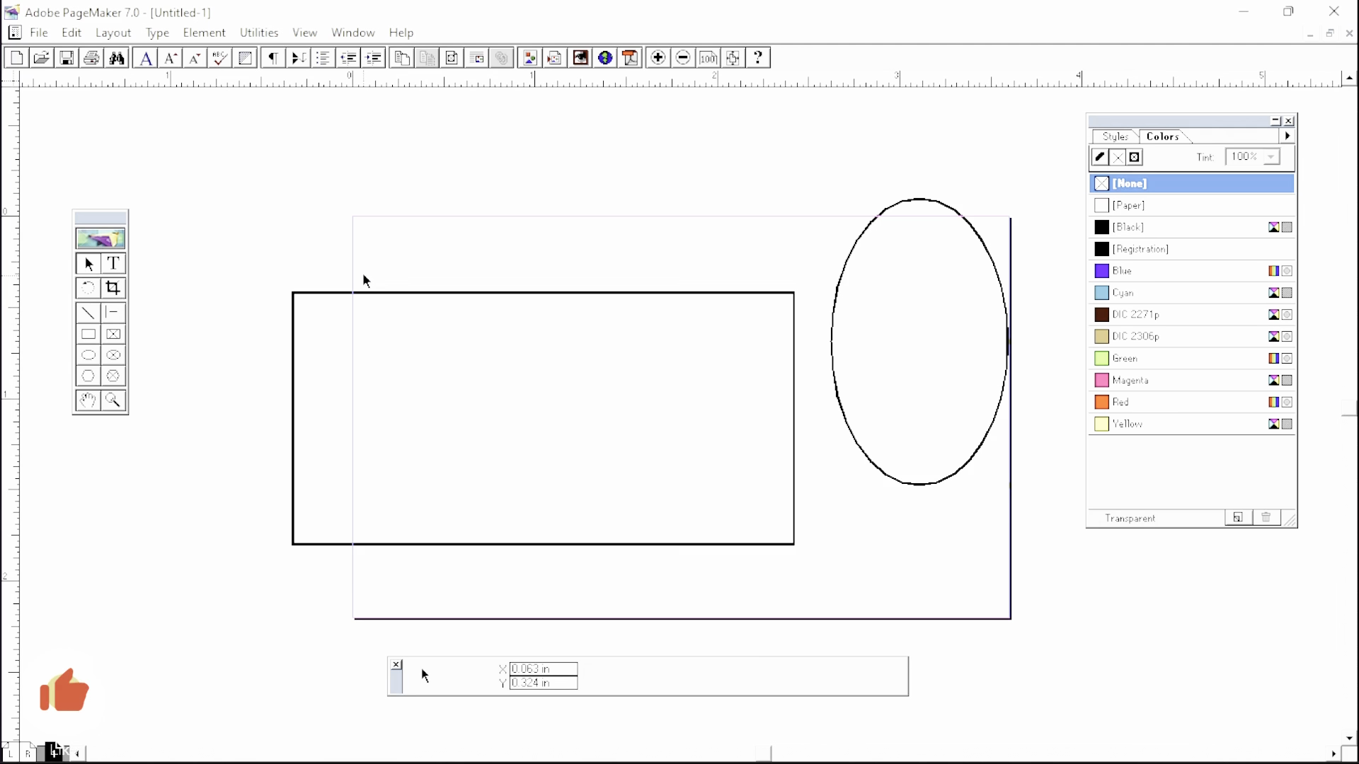
pyautogui.moveTo(206, 114); pyautogui.dragTo(1012, 580)
pyautogui.press('Delete')
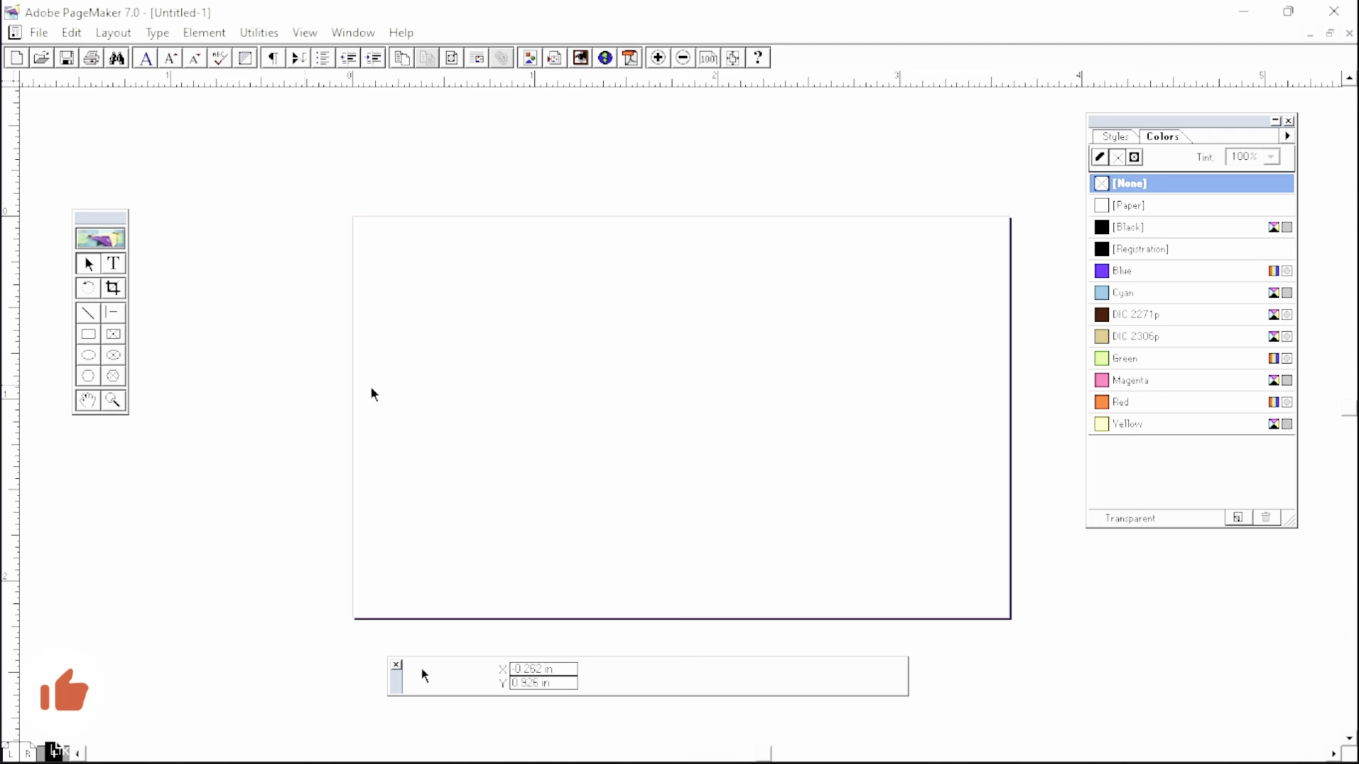
# - Draw a 1.692 × 0.758 inch rectangle filled Red, then an unfilled ellipse at the upper left
pyautogui.click(89, 334)
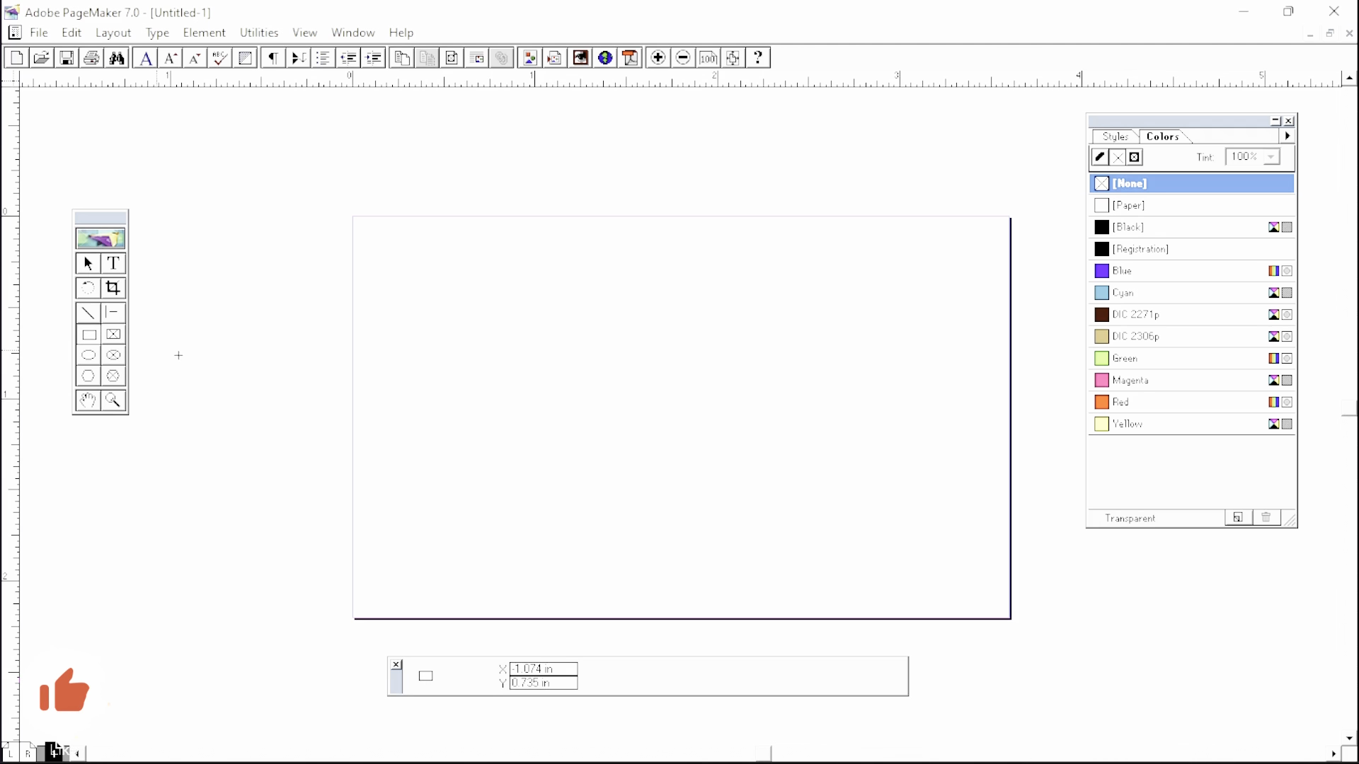
pyautogui.moveTo(460, 288); pyautogui.dragTo(768, 425)
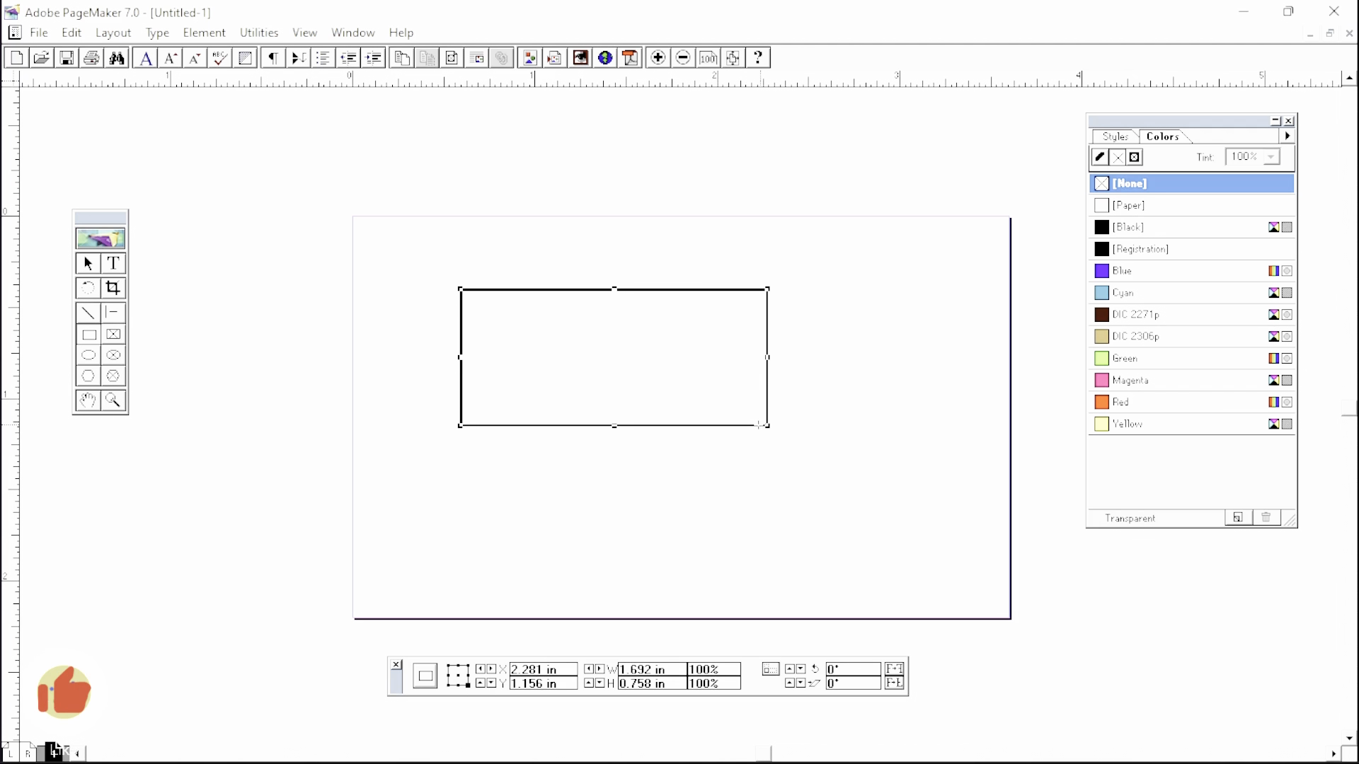
pyautogui.click(1124, 408)
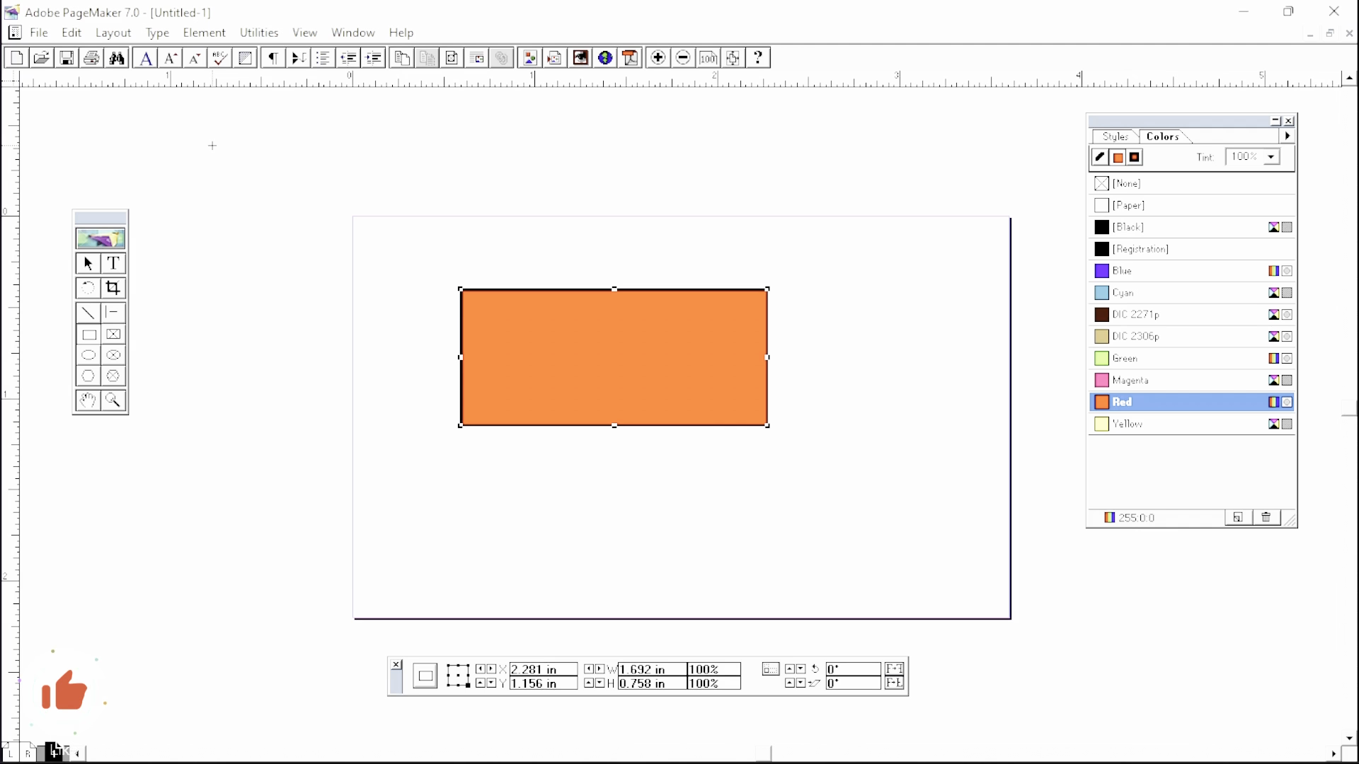
pyautogui.click(92, 354)
pyautogui.moveTo(155, 145); pyautogui.dragTo(314, 329)
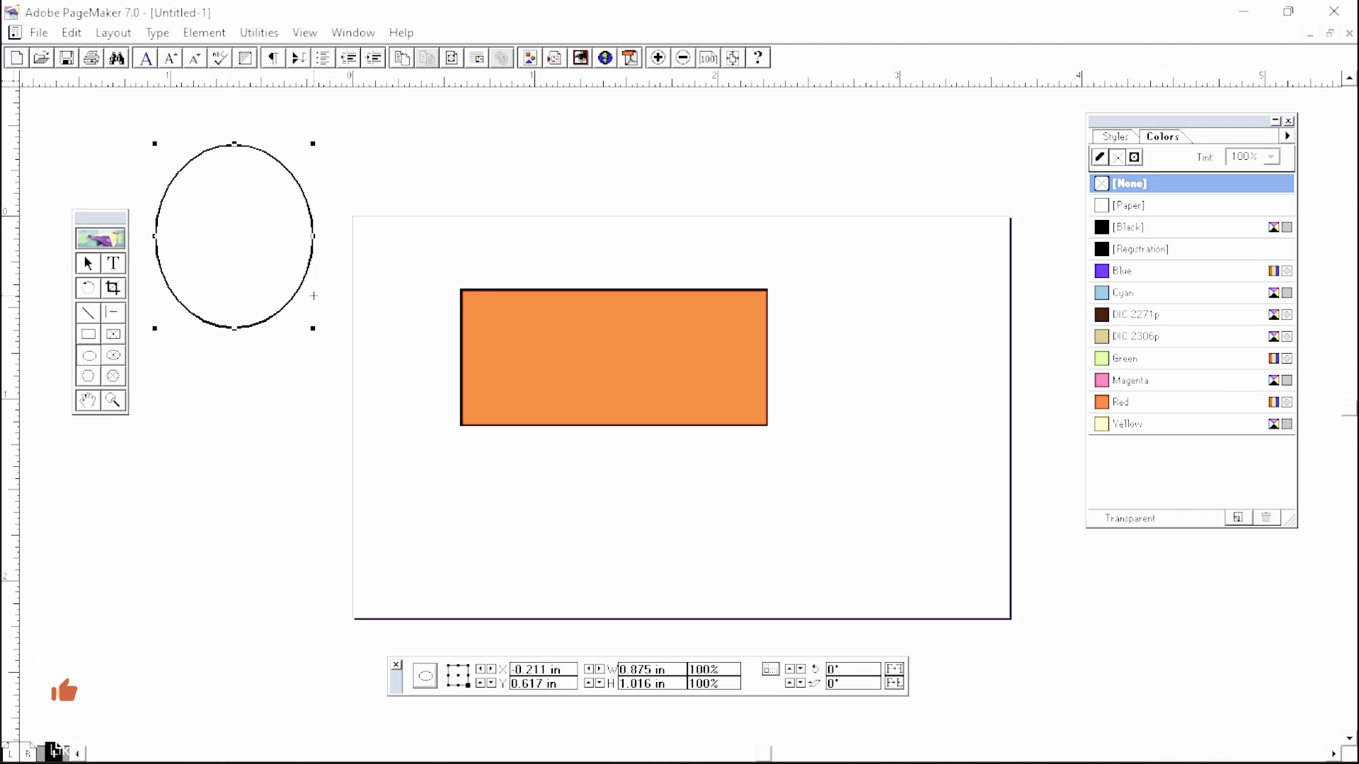
# - Give the ellipse a Green fill and bring up Document Setup with Ctrl+Shift+P
pyautogui.click(1127, 361)
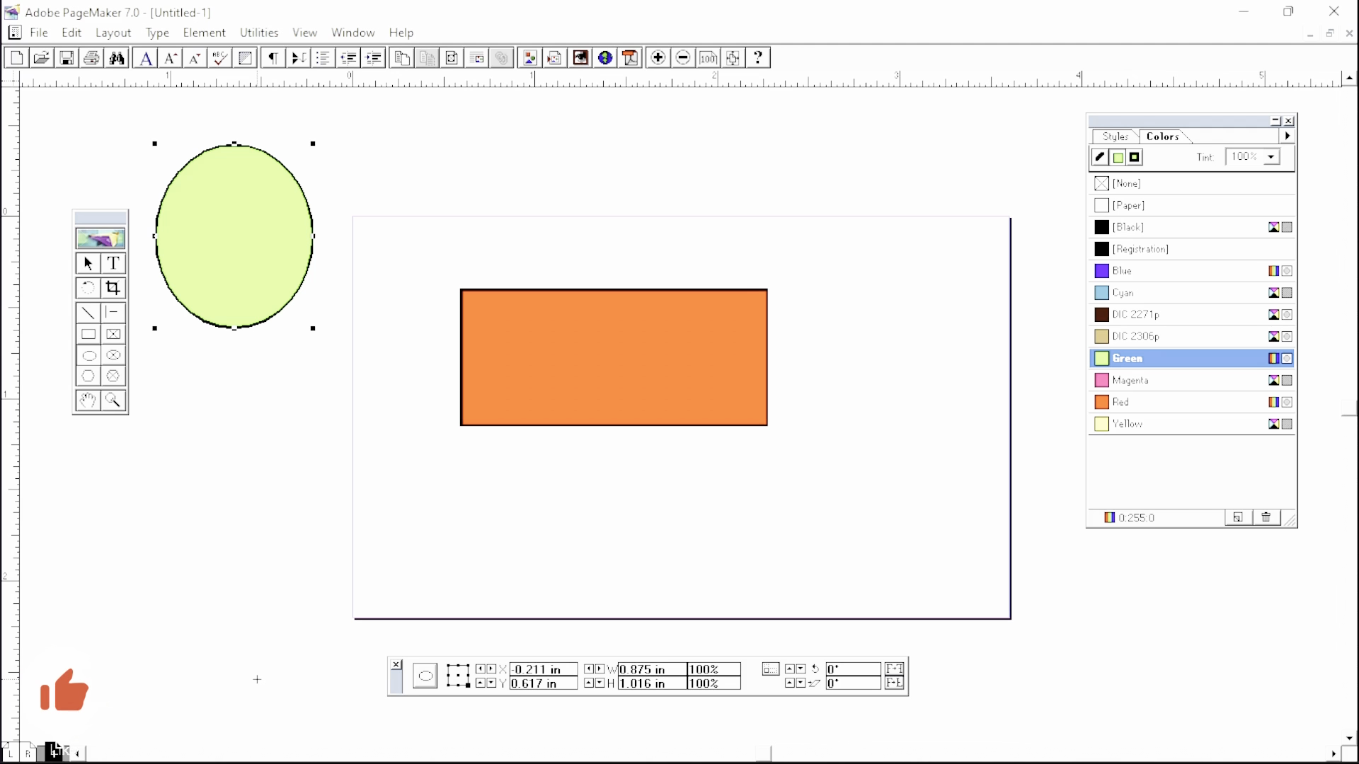
pyautogui.hotkey('ctrl', 'shift', 'p')
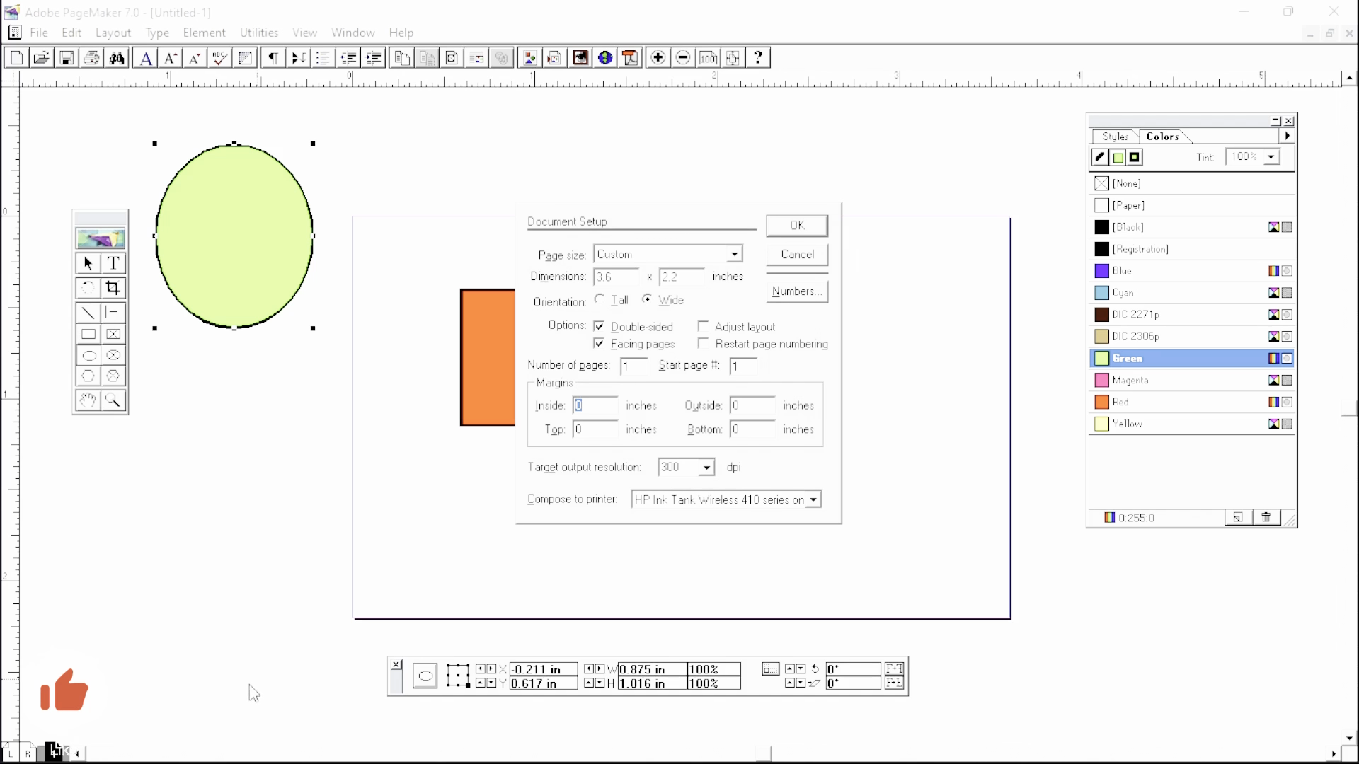
# - Set the document's number of pages to 3
pyautogui.click(636, 368)
pyautogui.press('BackSpace')
pyautogui.write('3')
pyautogui.click(816, 227)
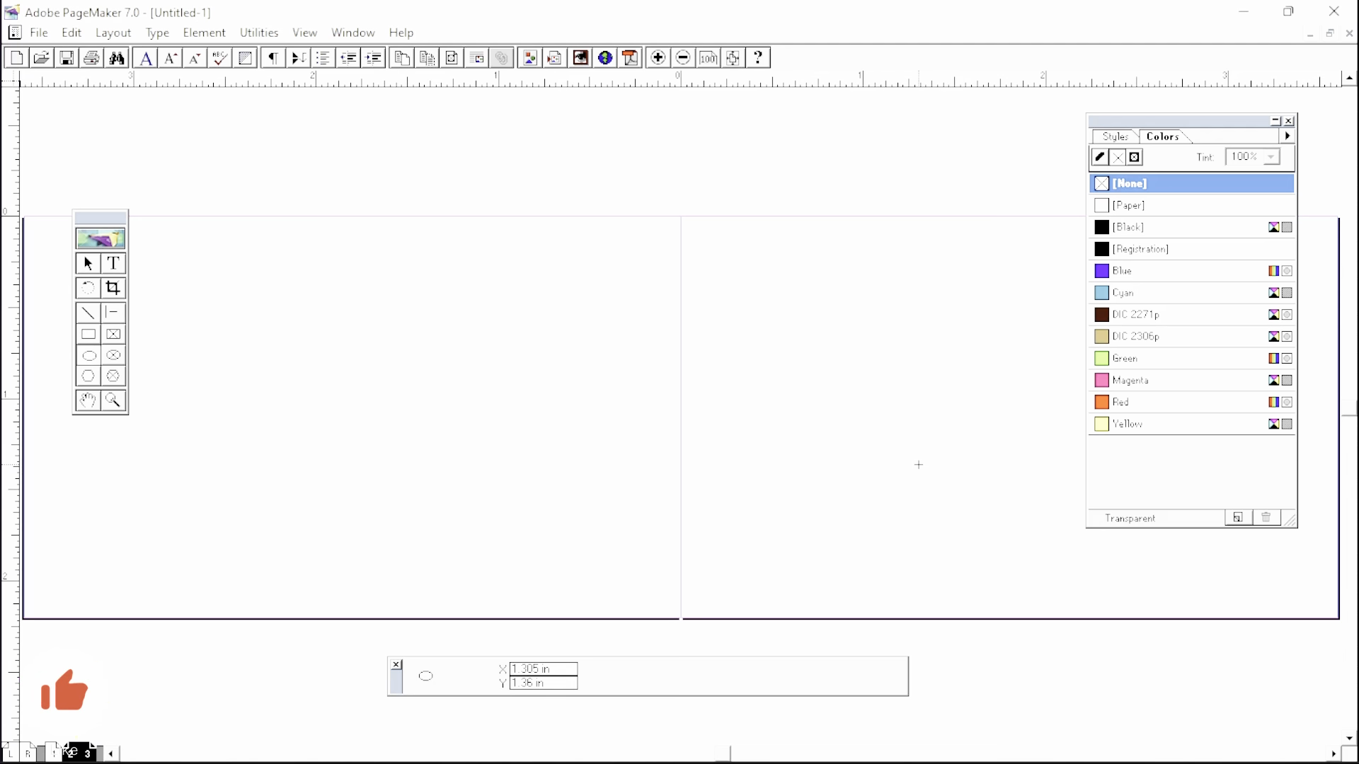
# - Turn off Double-sided in Document Setup so pages are single rather than facing
pyautogui.hotkey('ctrl', 'shift', 'p')
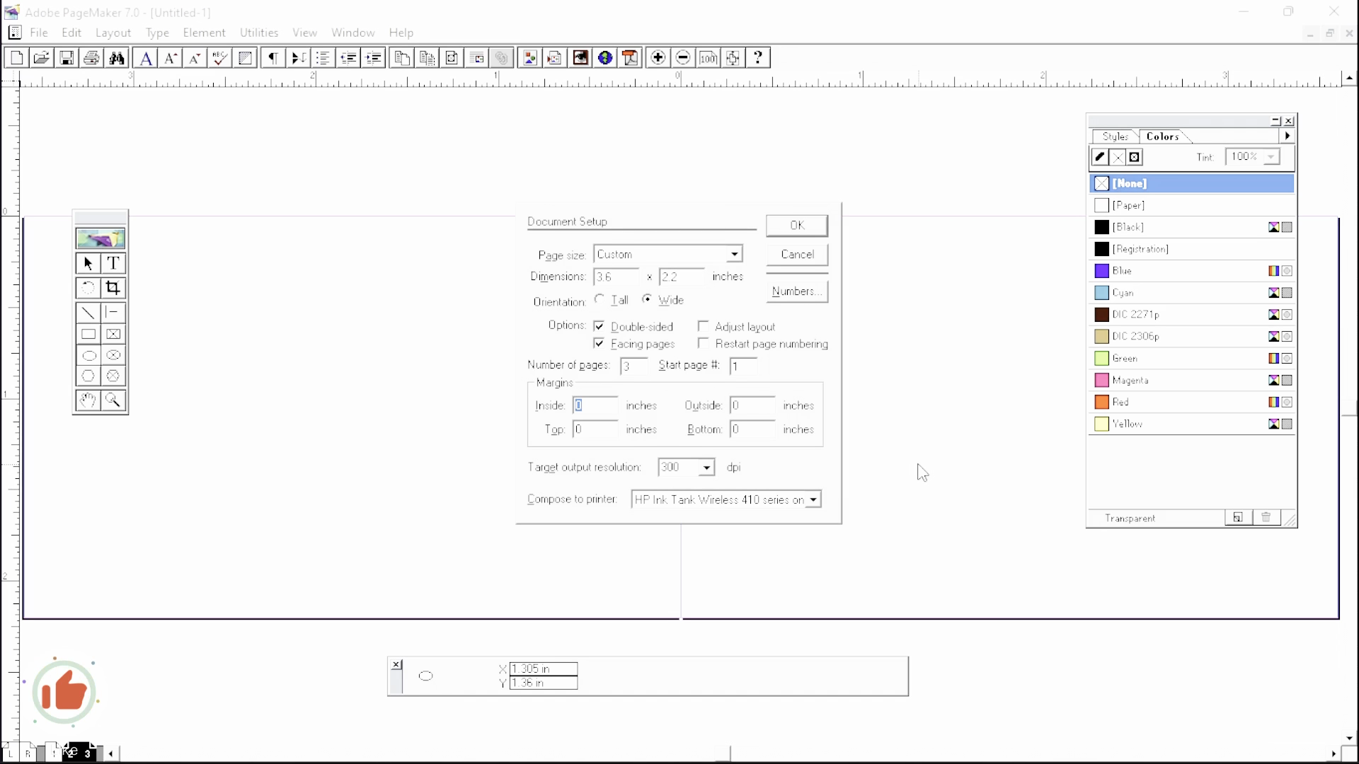
pyautogui.click(600, 327)
pyautogui.click(600, 327)
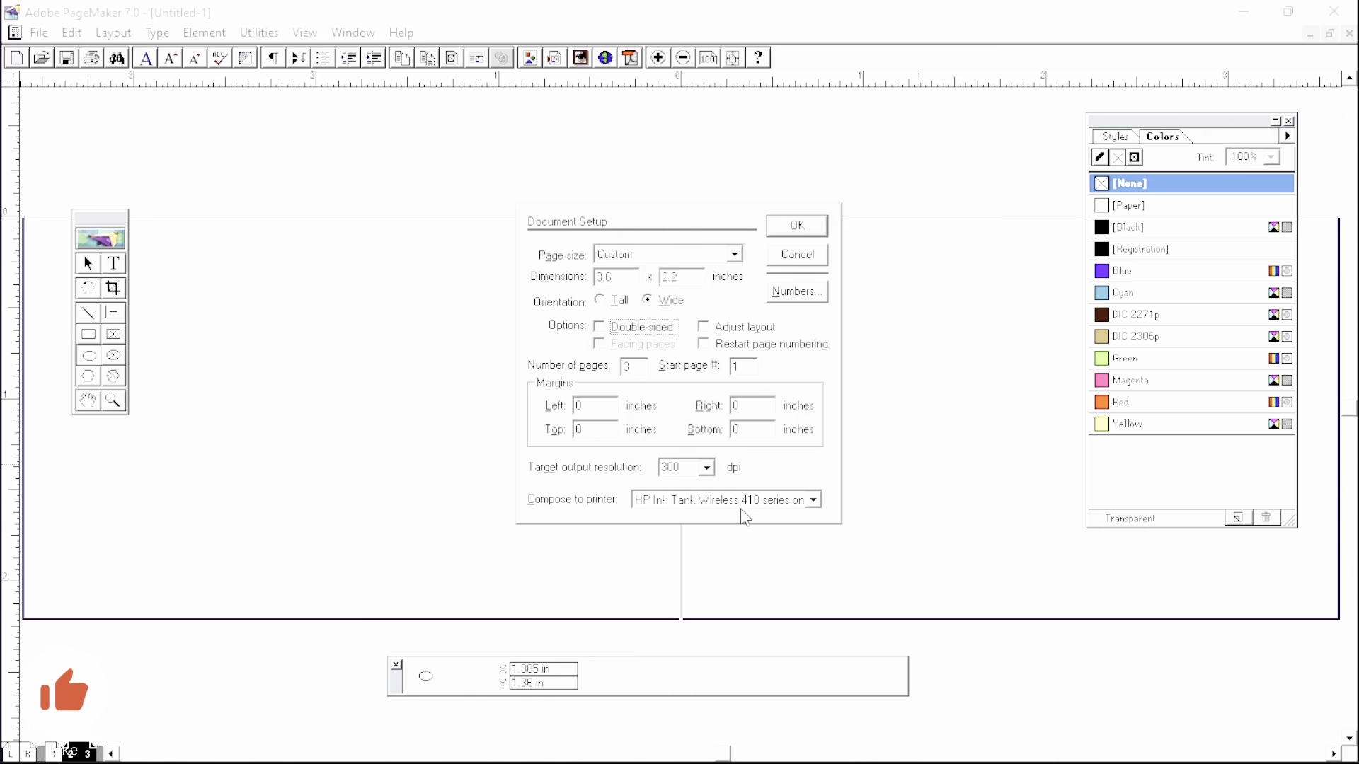
pyautogui.click(796, 227)
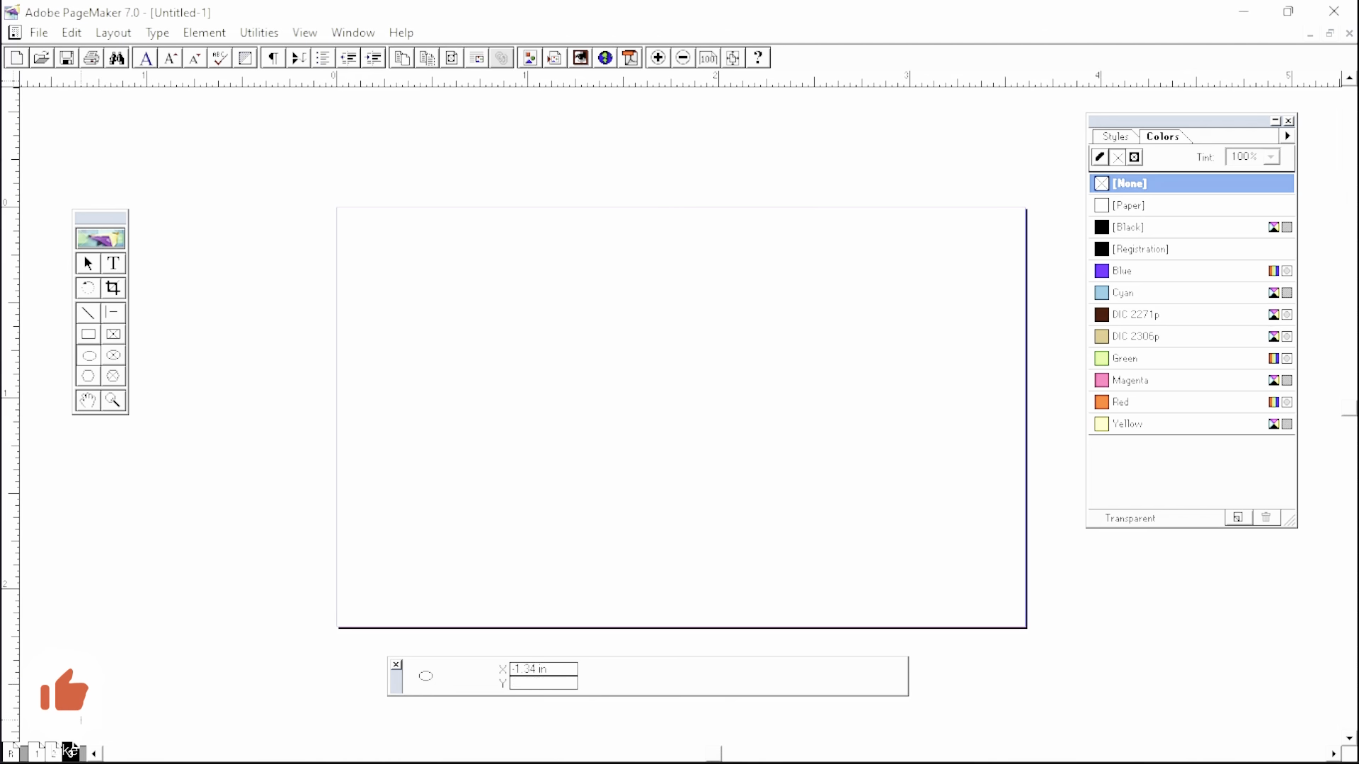
# - On page 1, draw a Green-filled ellipse to the left of the page
pyautogui.click(55, 752)
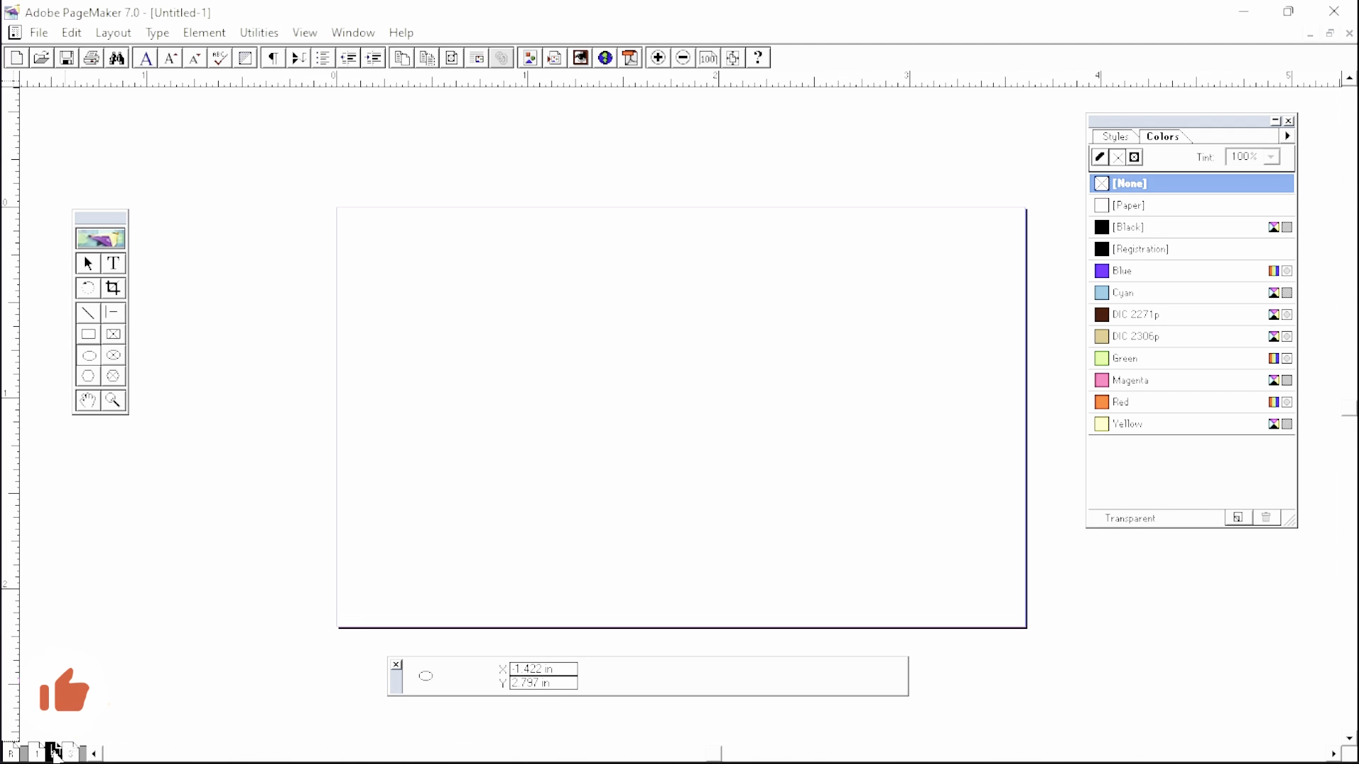
pyautogui.click(38, 753)
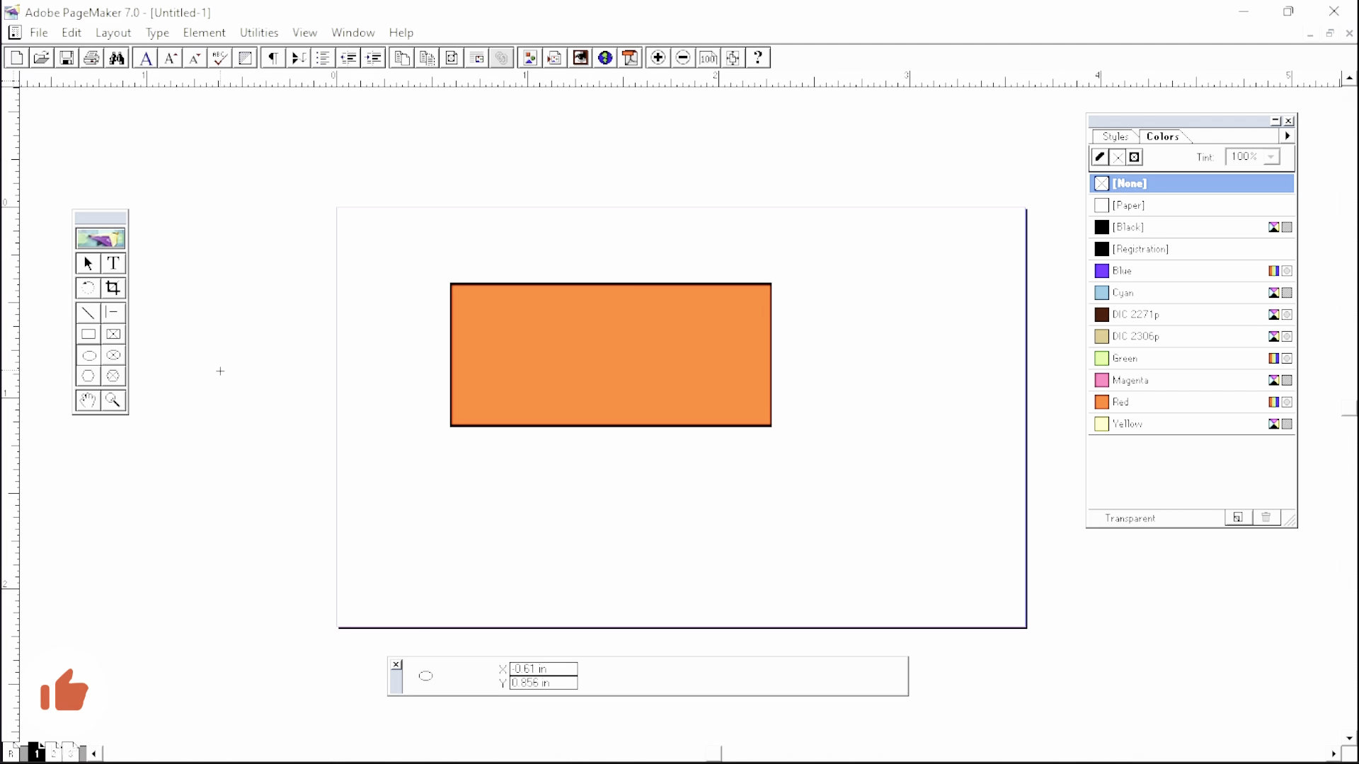
pyautogui.moveTo(172, 183); pyautogui.dragTo(310, 384)
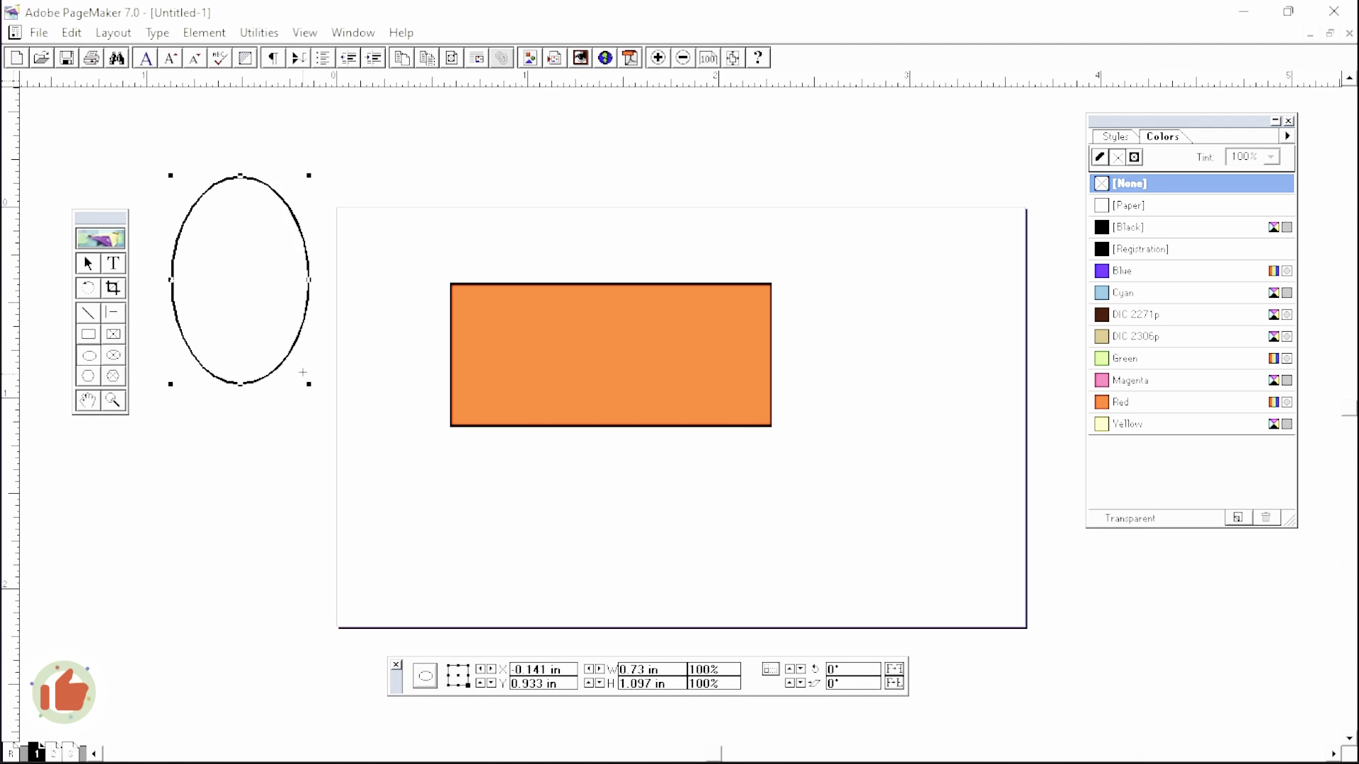
pyautogui.click(1164, 358)
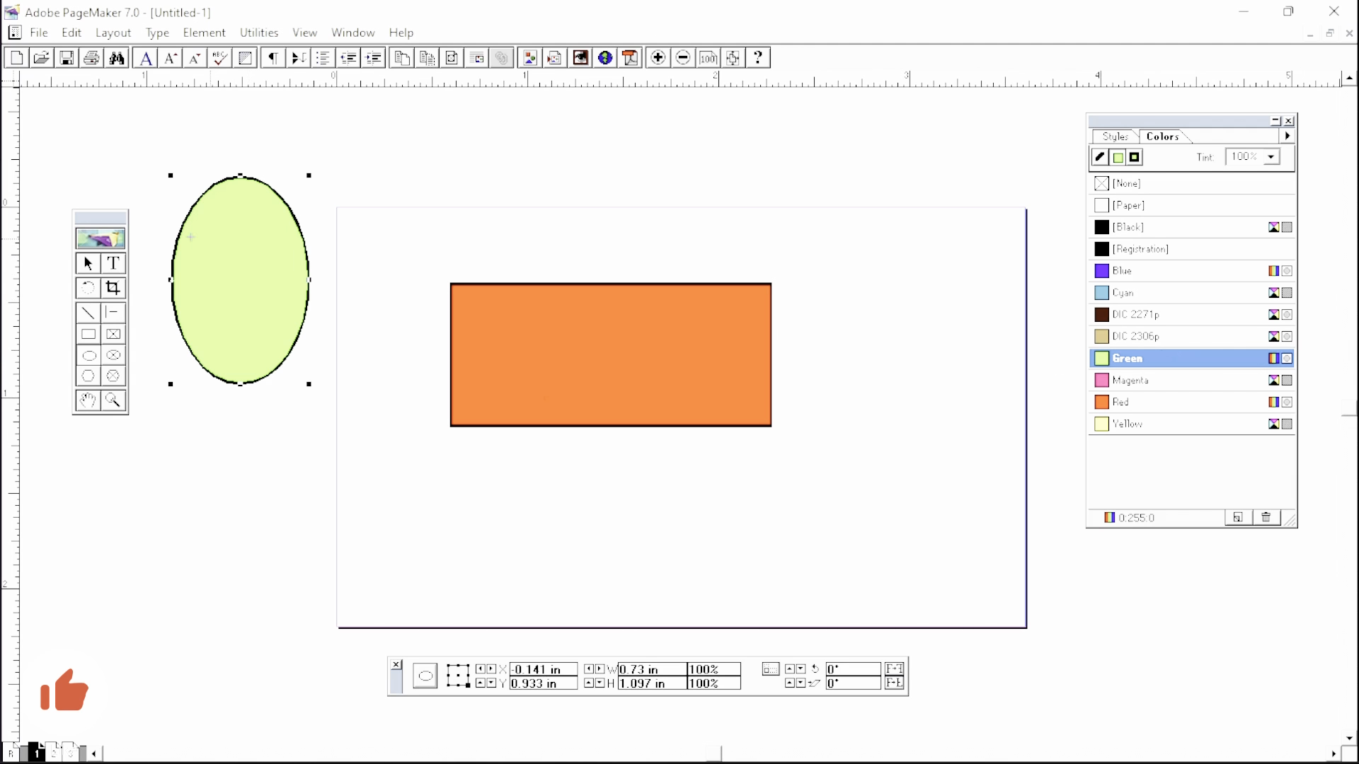
pyautogui.click(86, 260)
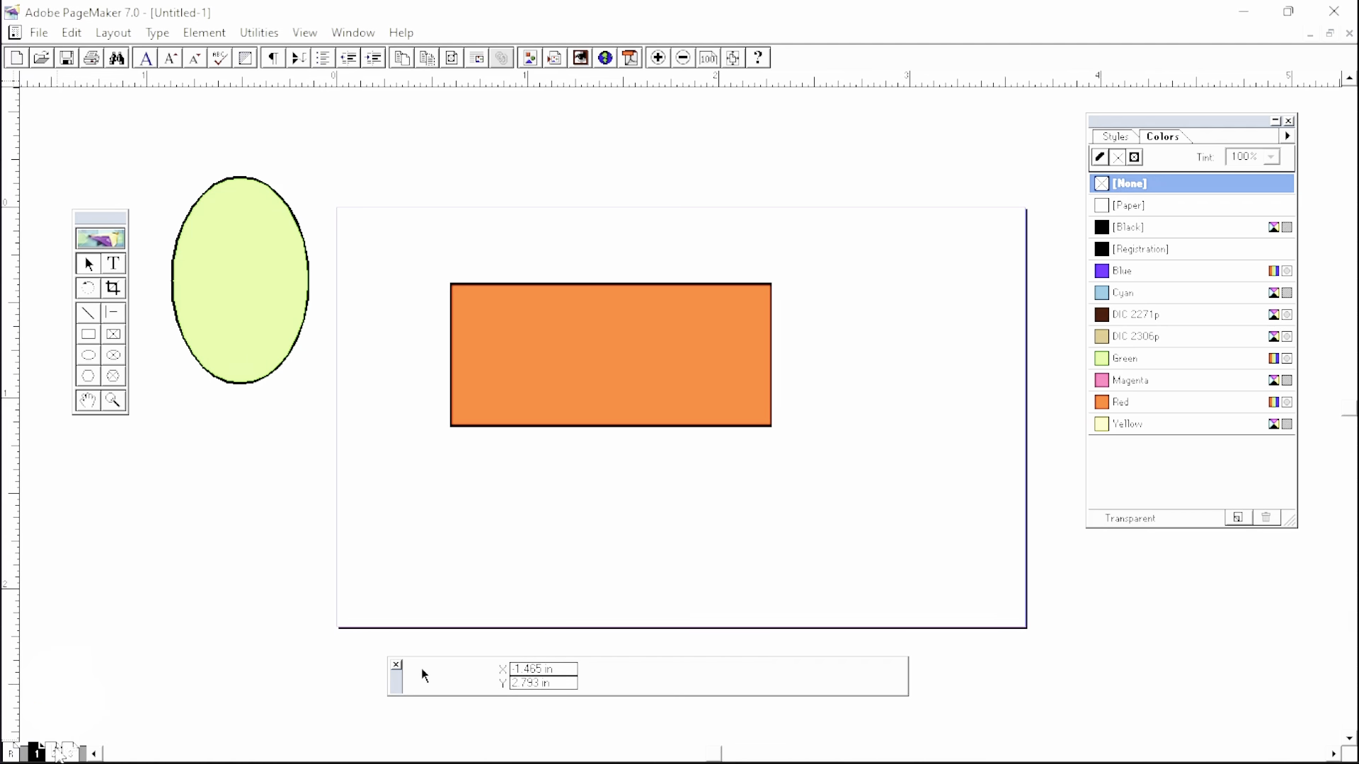
# - Compare pages 1, 2 and 3, ending on the blank page 2
pyautogui.click(54, 753)
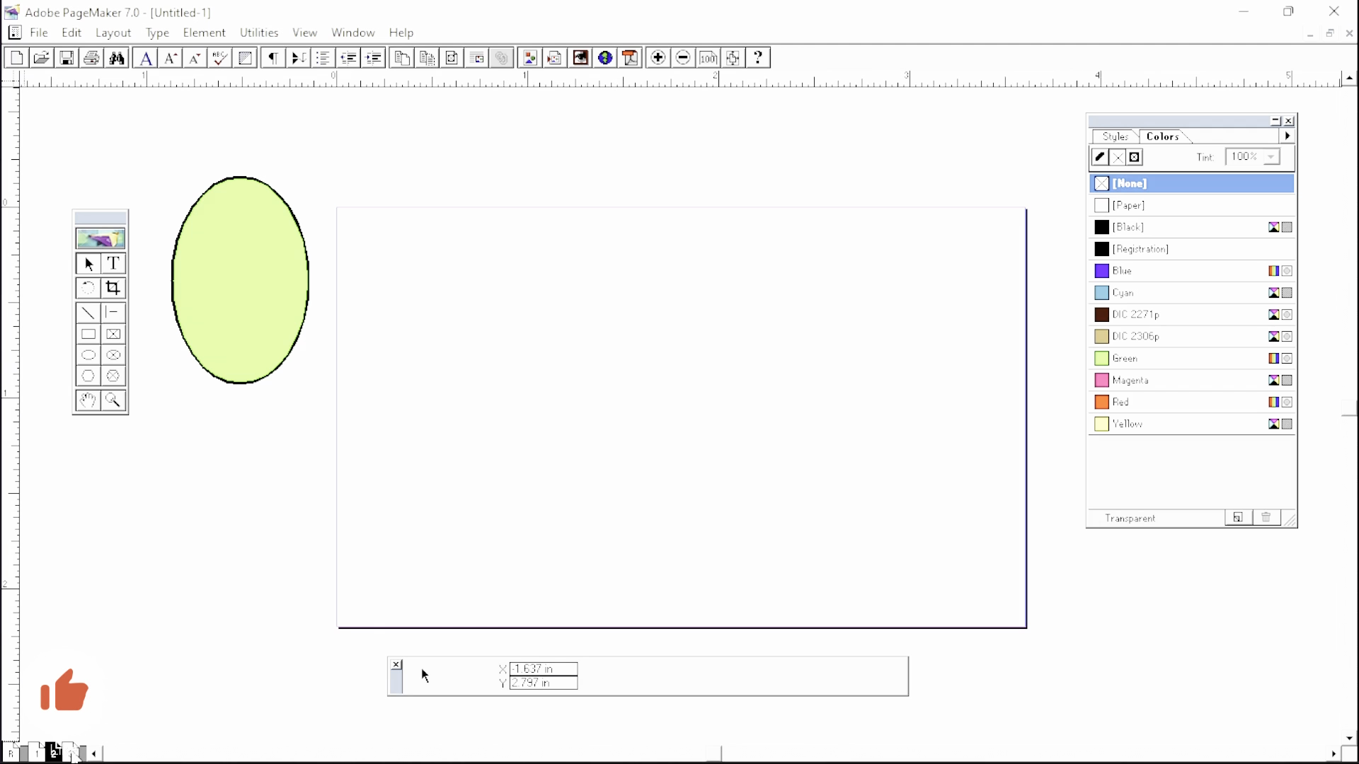
pyautogui.click(37, 753)
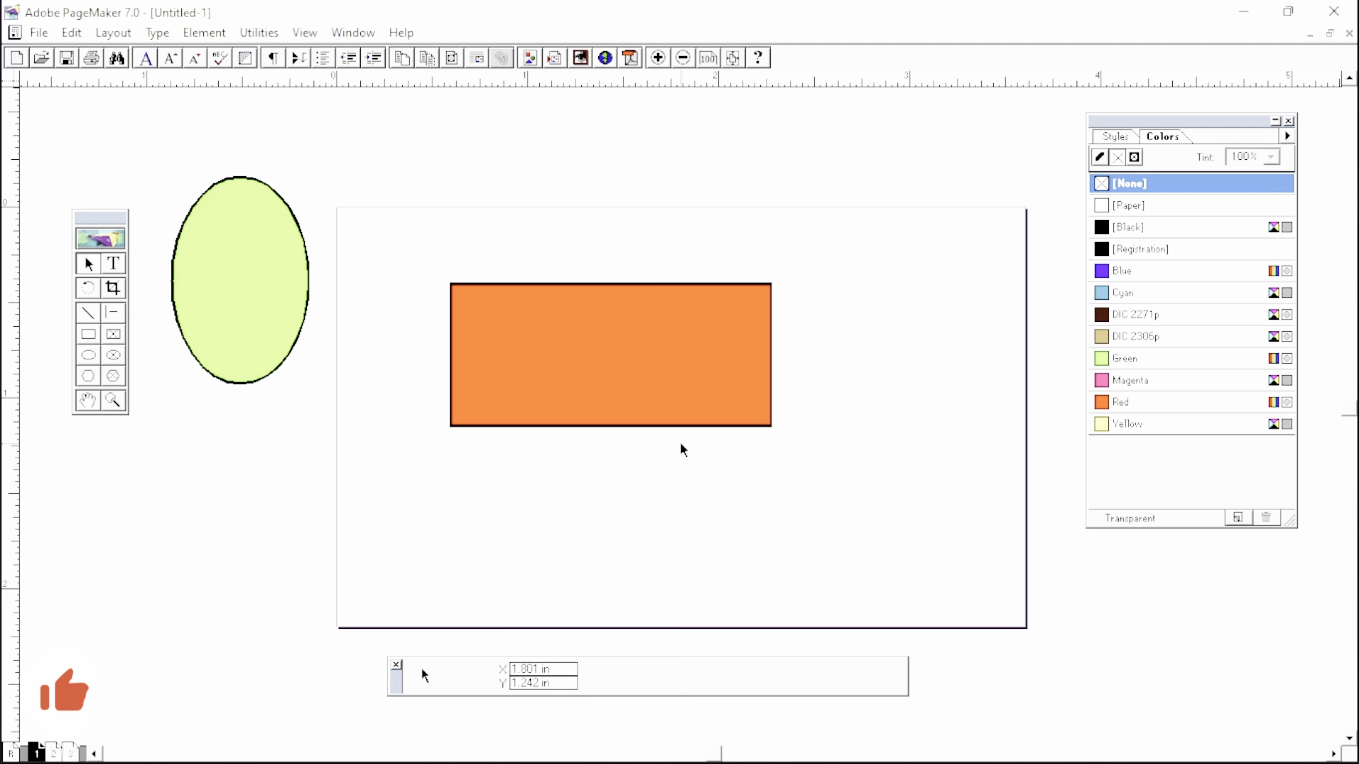
pyautogui.click(54, 753)
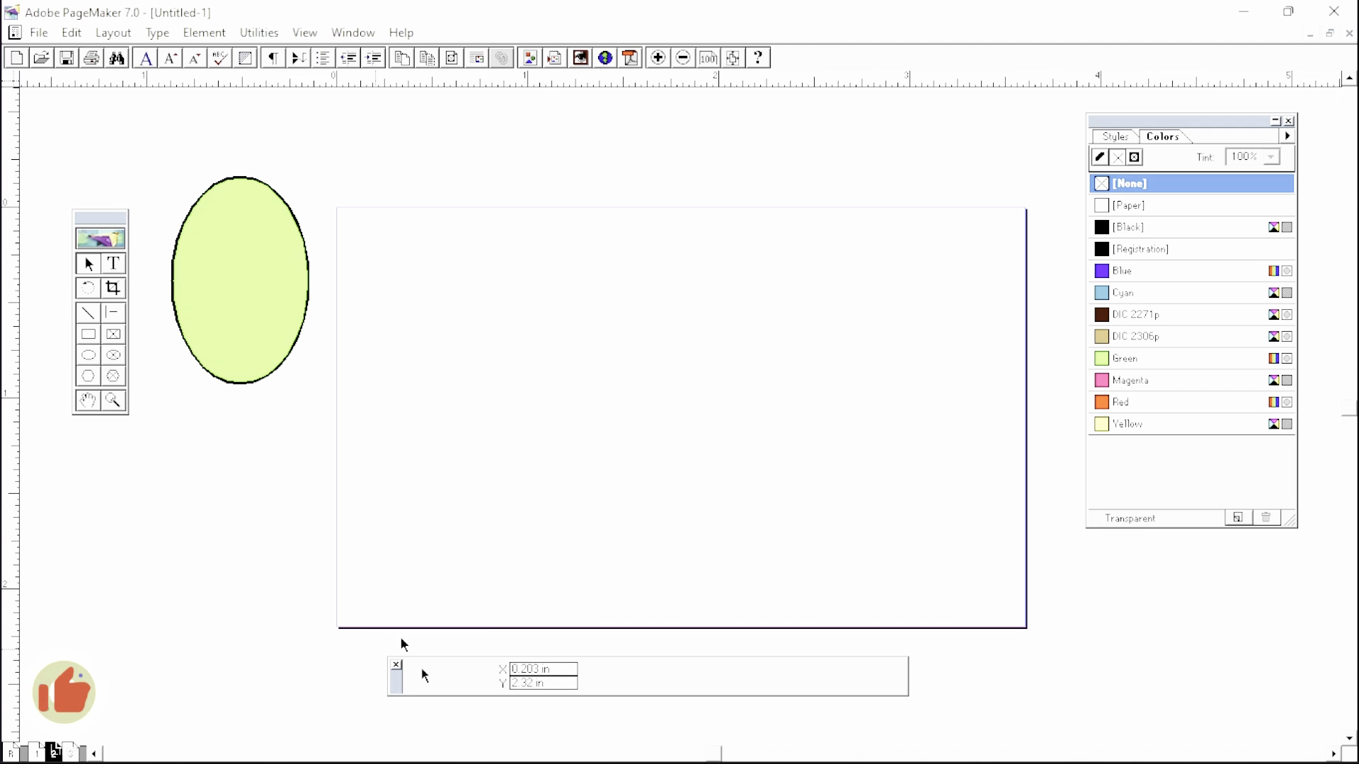
pyautogui.click(37, 753)
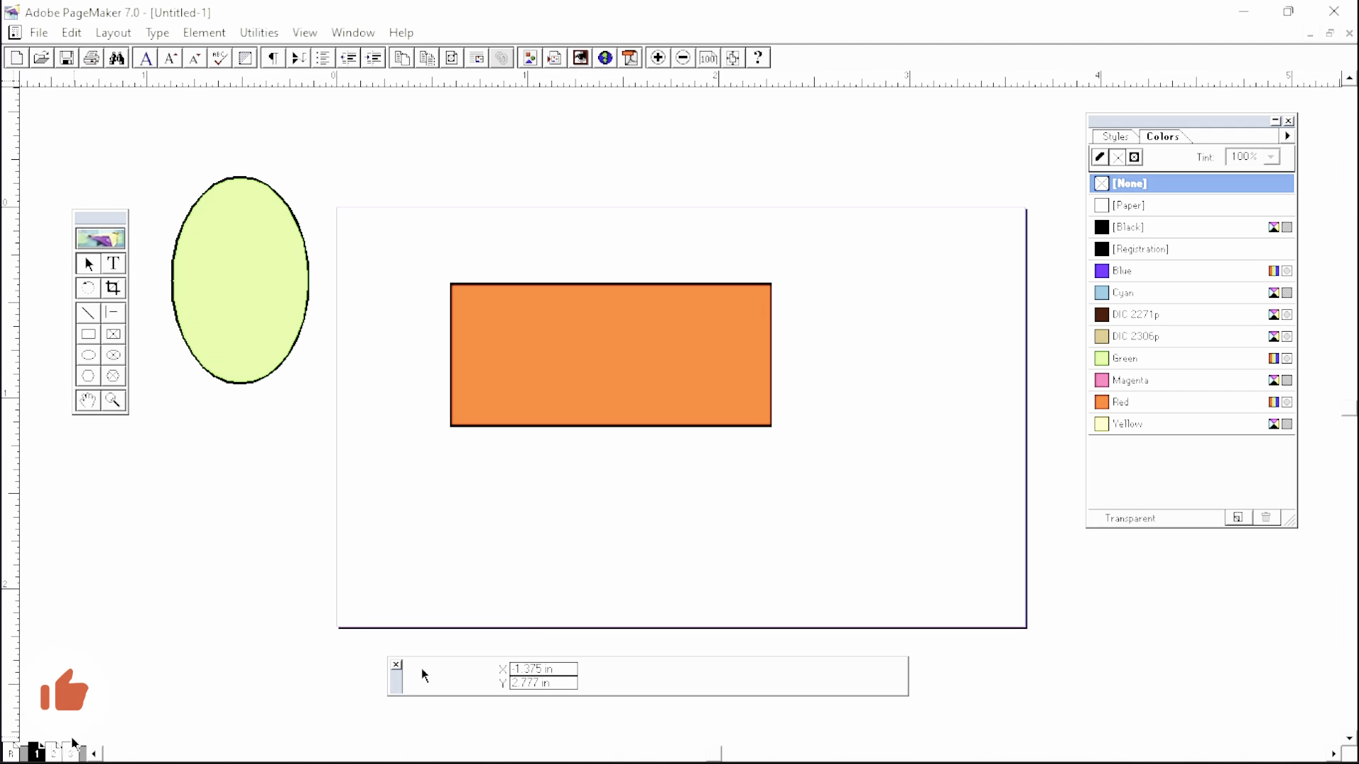
pyautogui.click(53, 752)
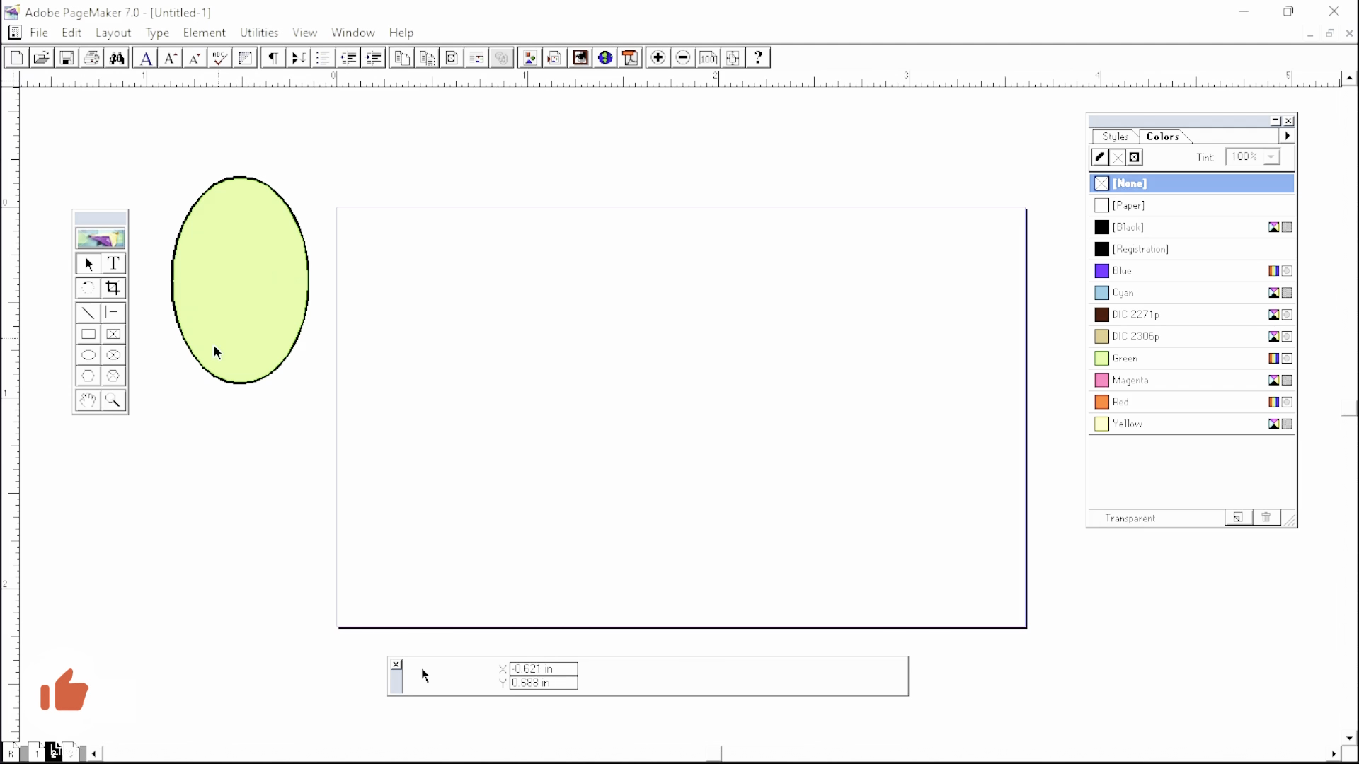
pyautogui.click(36, 753)
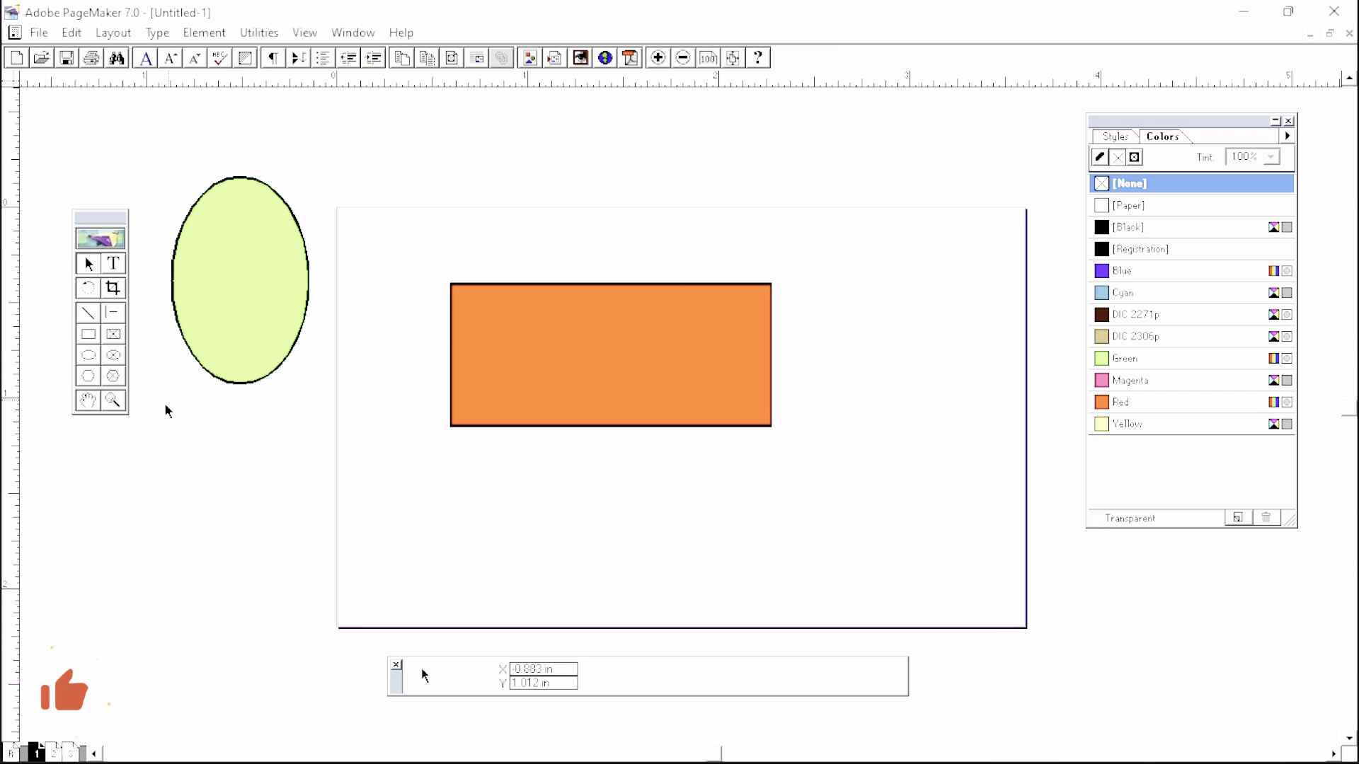
pyautogui.click(54, 753)
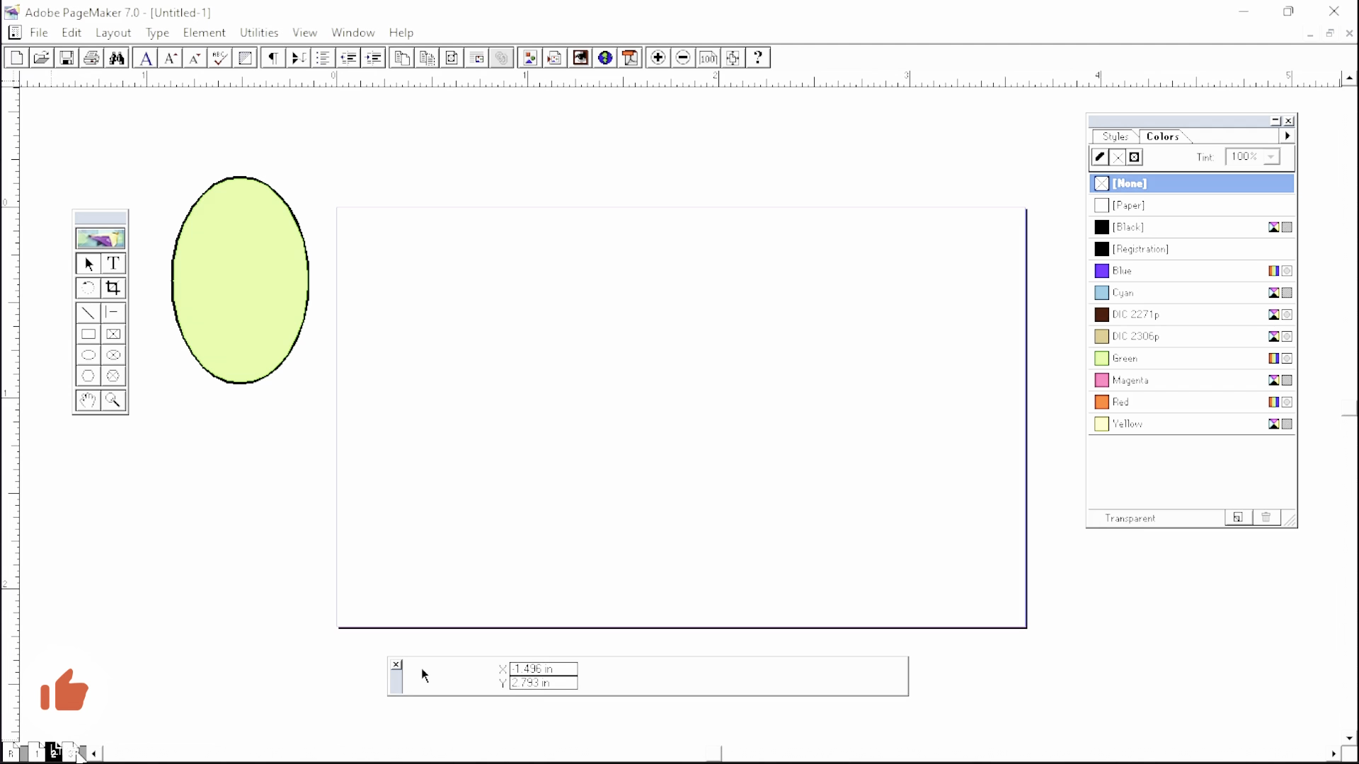
pyautogui.click(72, 753)
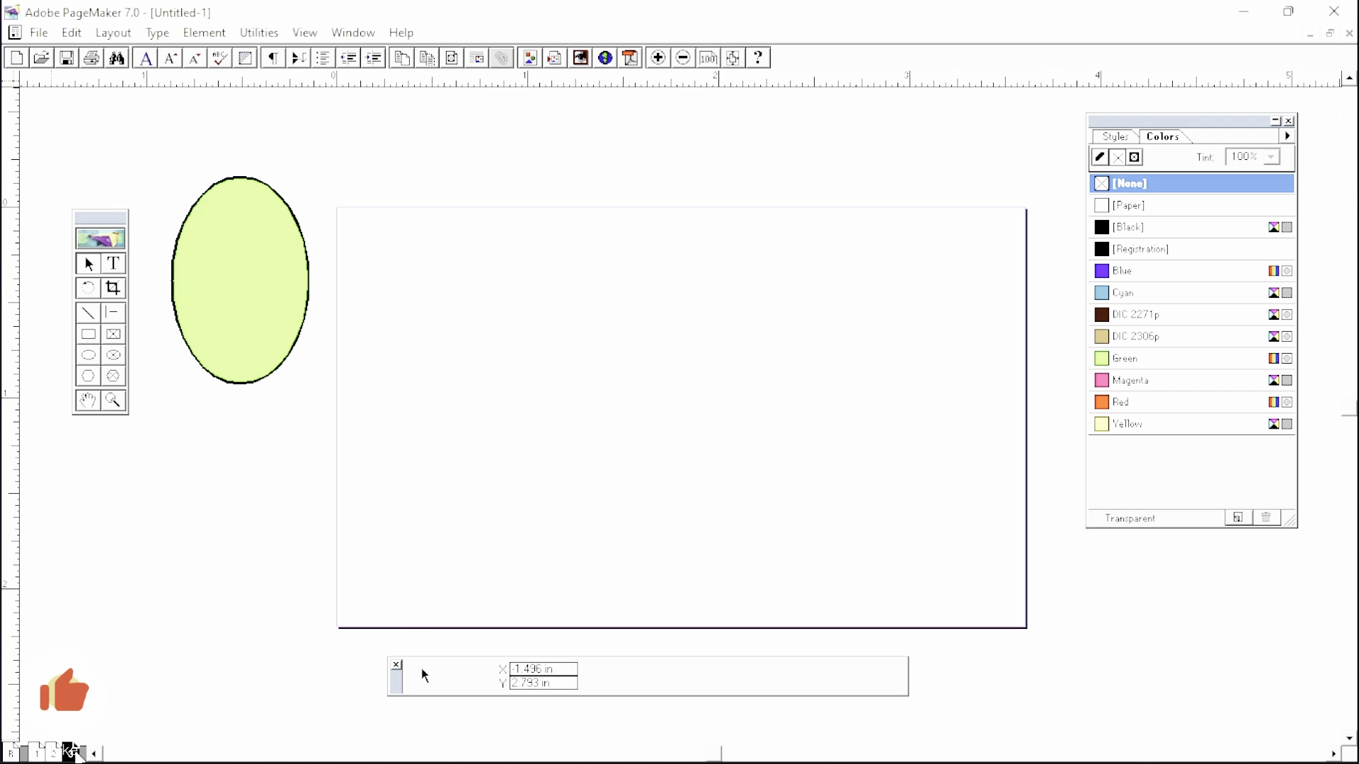
pyautogui.click(36, 753)
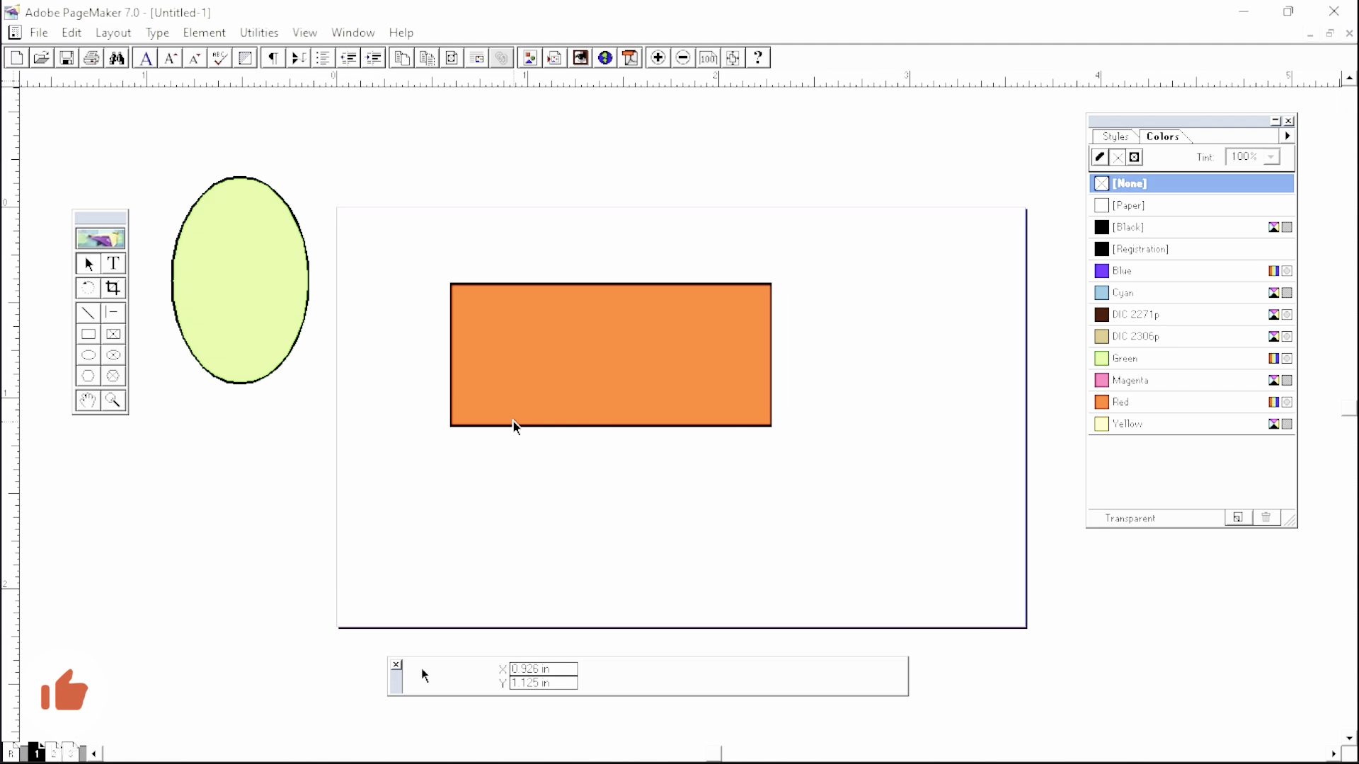
pyautogui.click(53, 753)
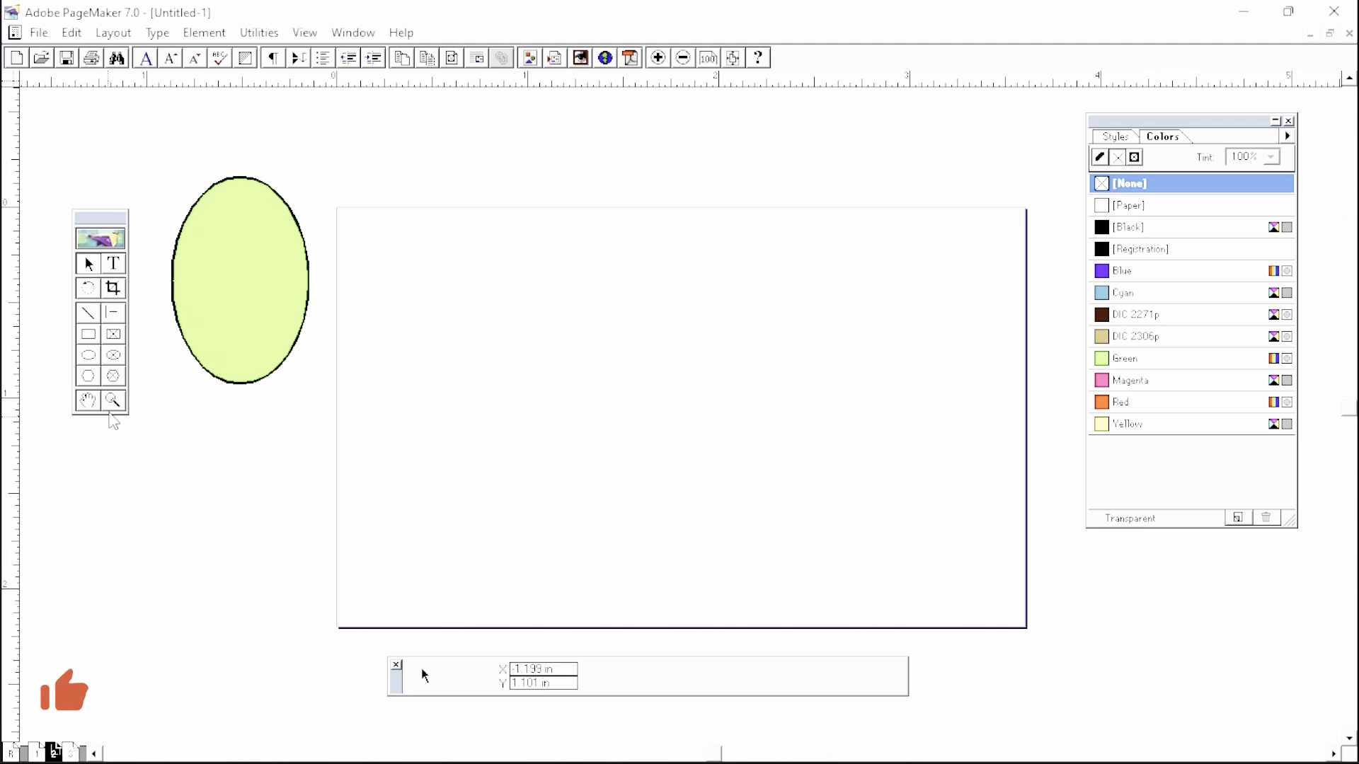
pyautogui.click(88, 377)
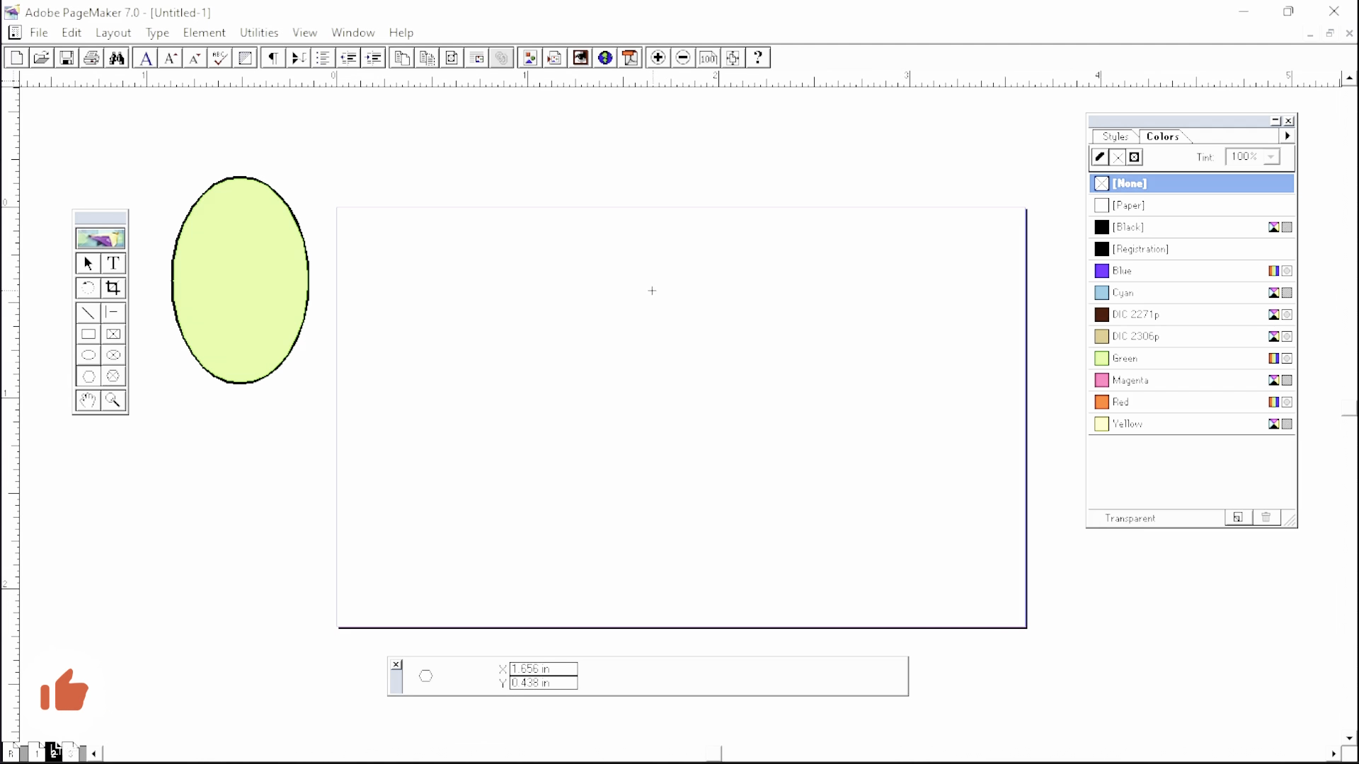
# - Draw a DIC 2271p-filled hexagon on page 2, then check pages 3, 2, 1, ending on page 3
pyautogui.moveTo(561, 289); pyautogui.dragTo(780, 497)
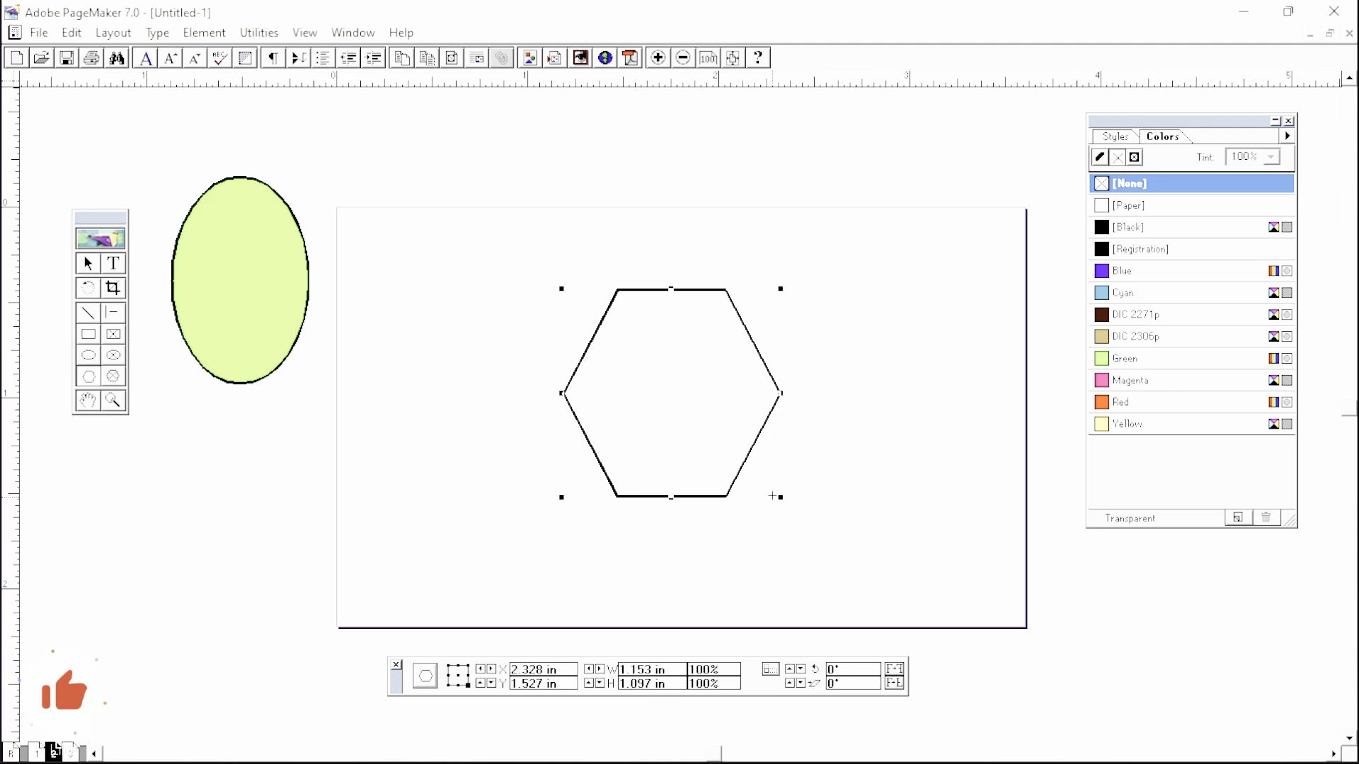
pyautogui.click(1125, 315)
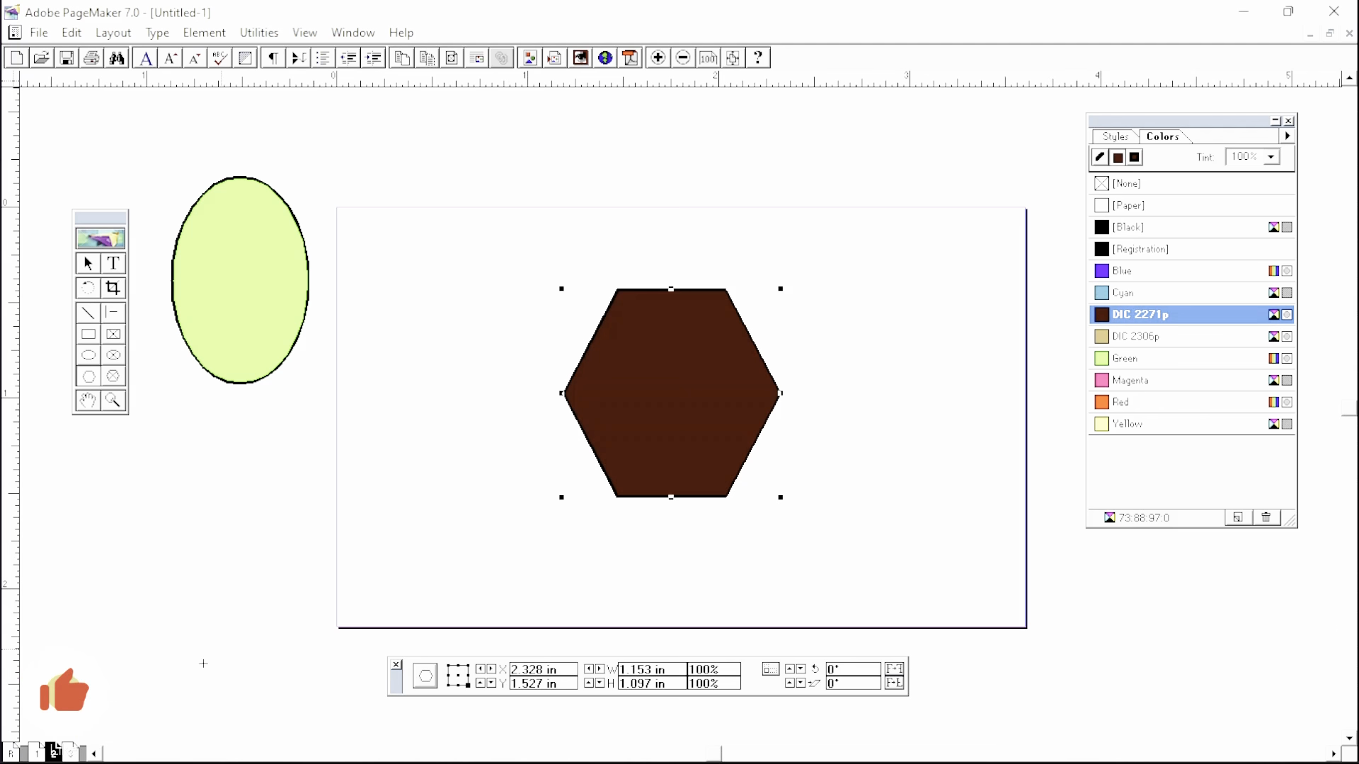
pyautogui.click(72, 752)
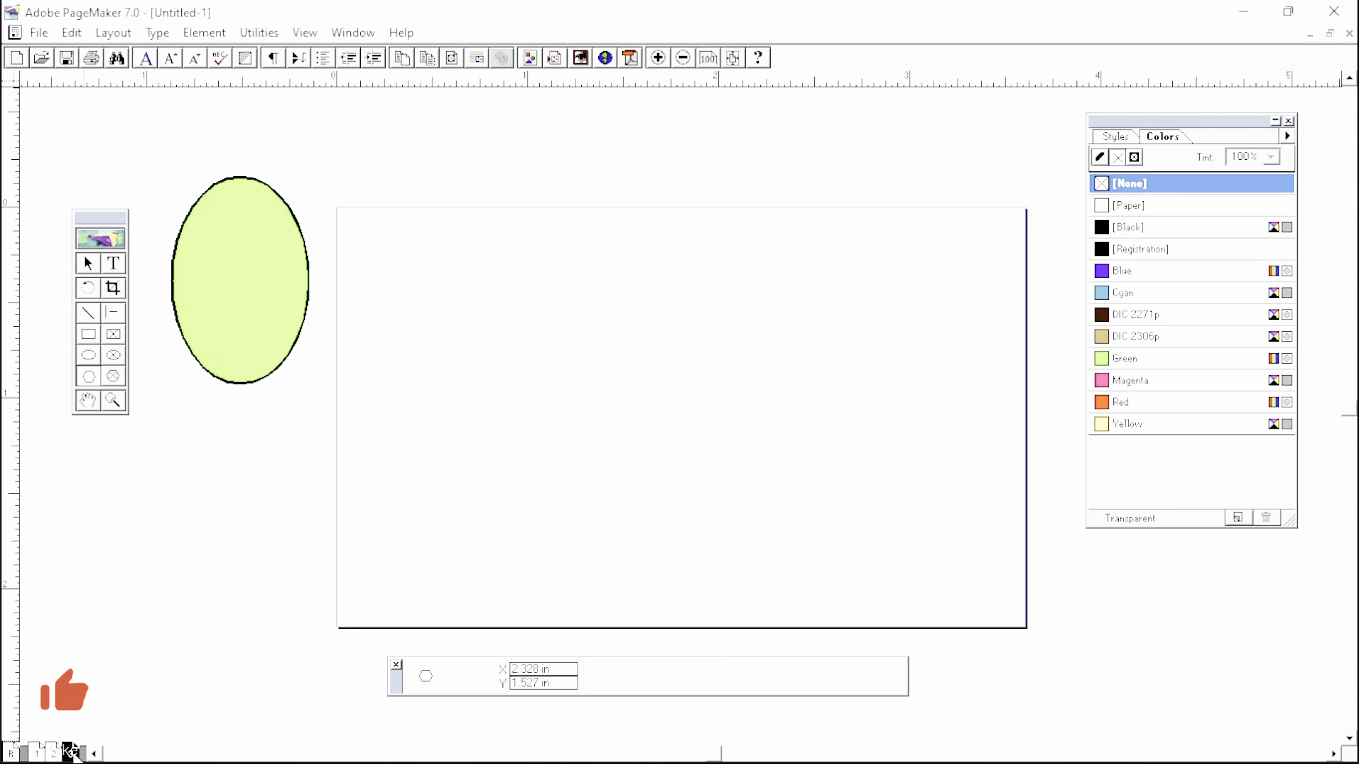
pyautogui.click(54, 752)
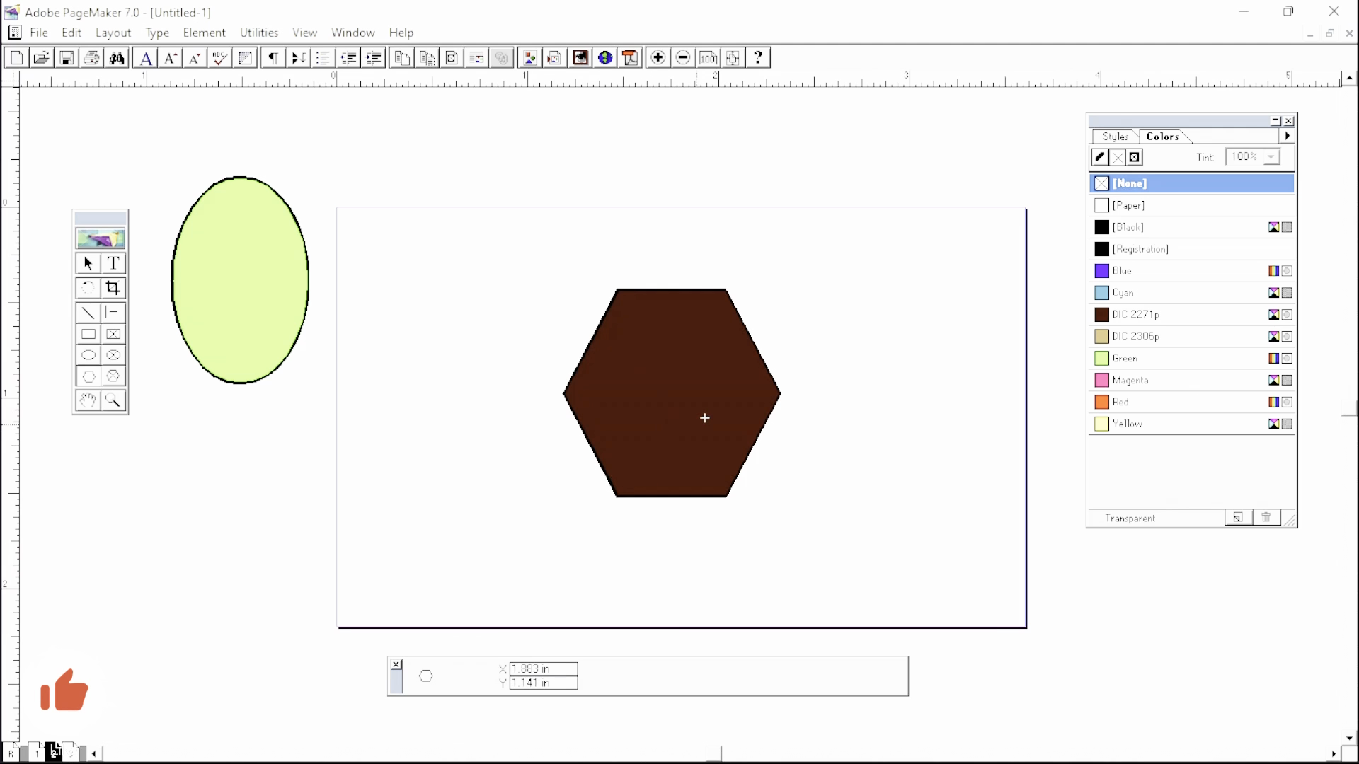
pyautogui.click(36, 753)
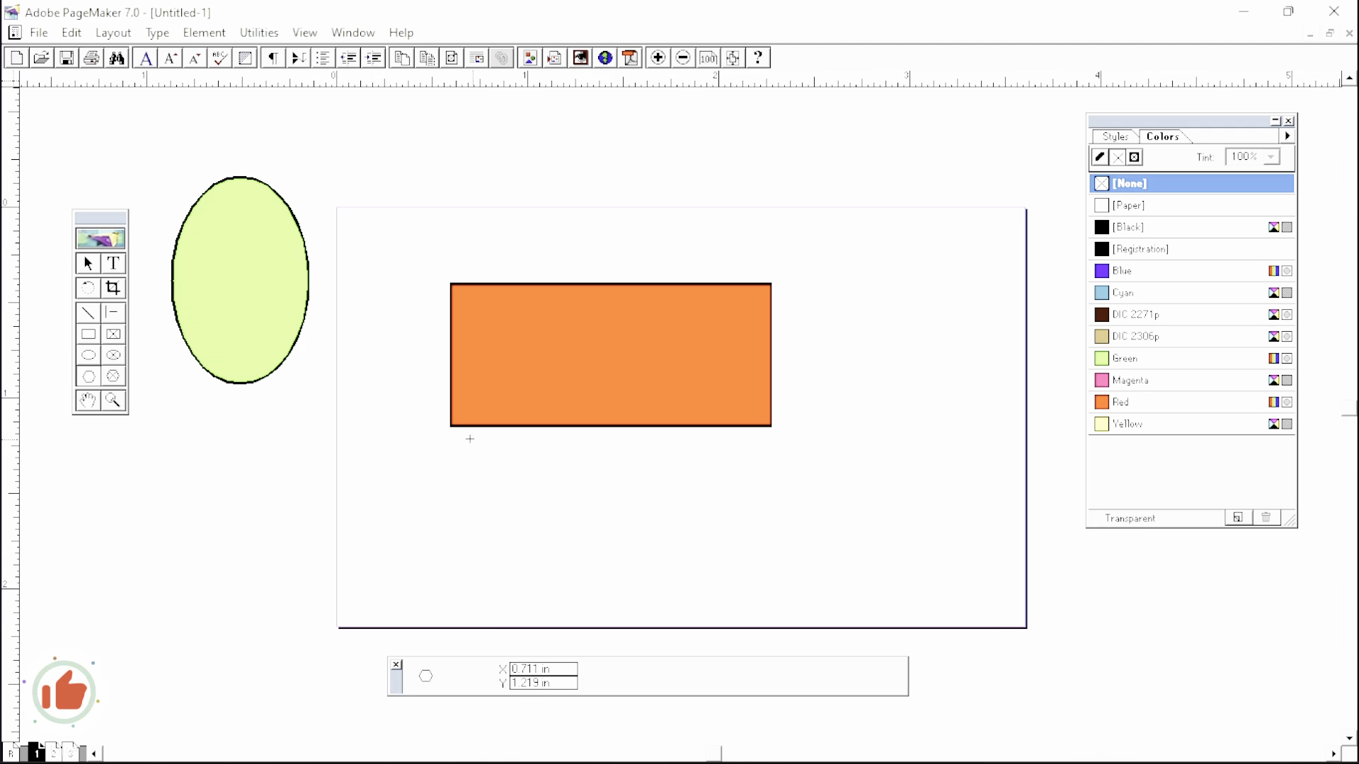
pyautogui.click(72, 752)
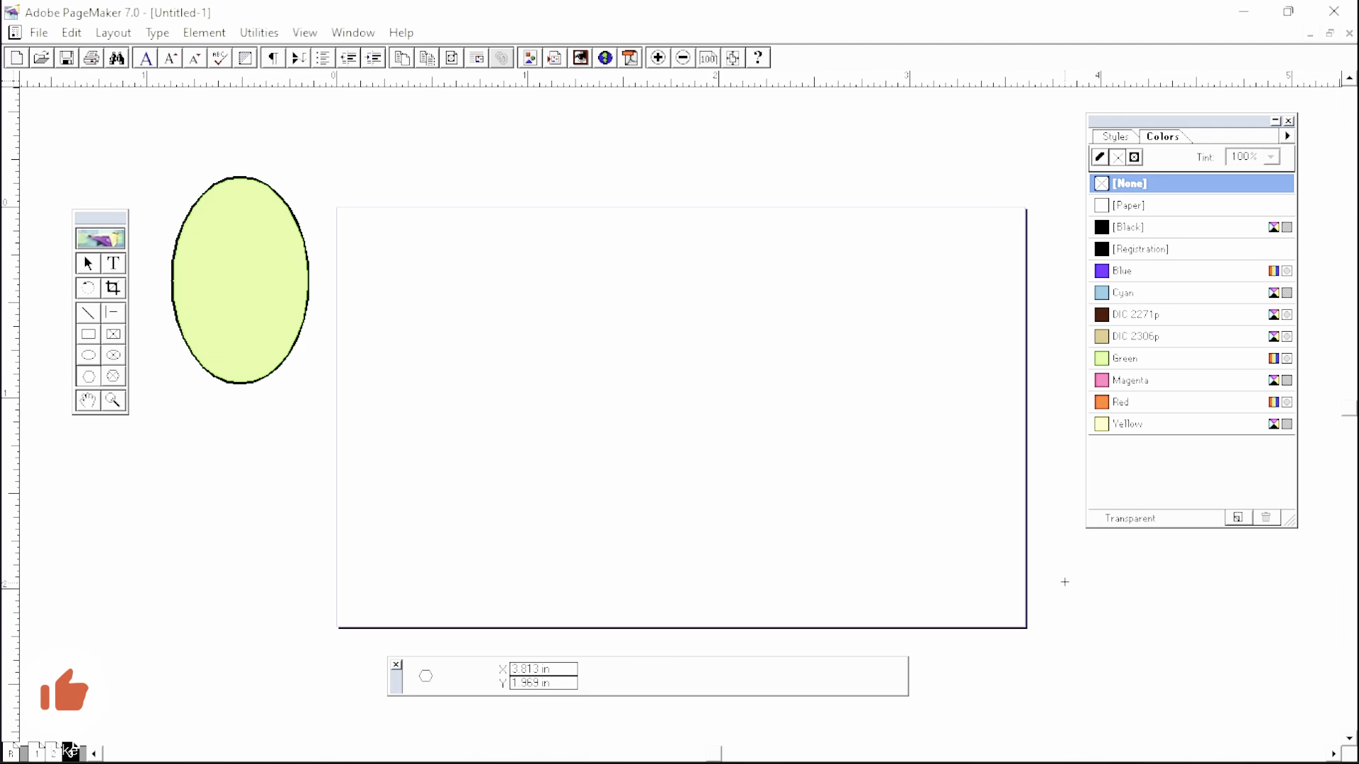
# - Draw a Blue-filled hexagon at the lower right of the page, then return to page 2
pyautogui.moveTo(1071, 569); pyautogui.dragTo(1230, 703)
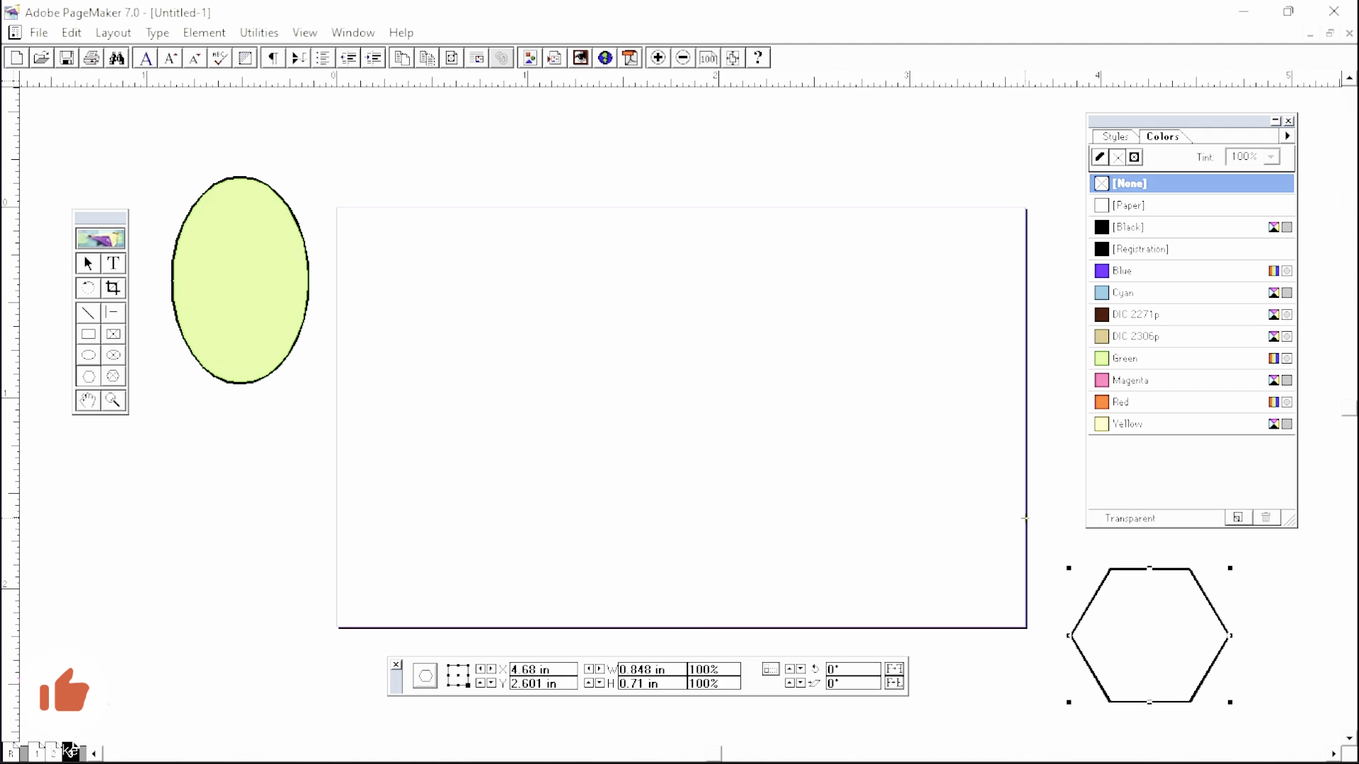
pyautogui.click(1138, 408)
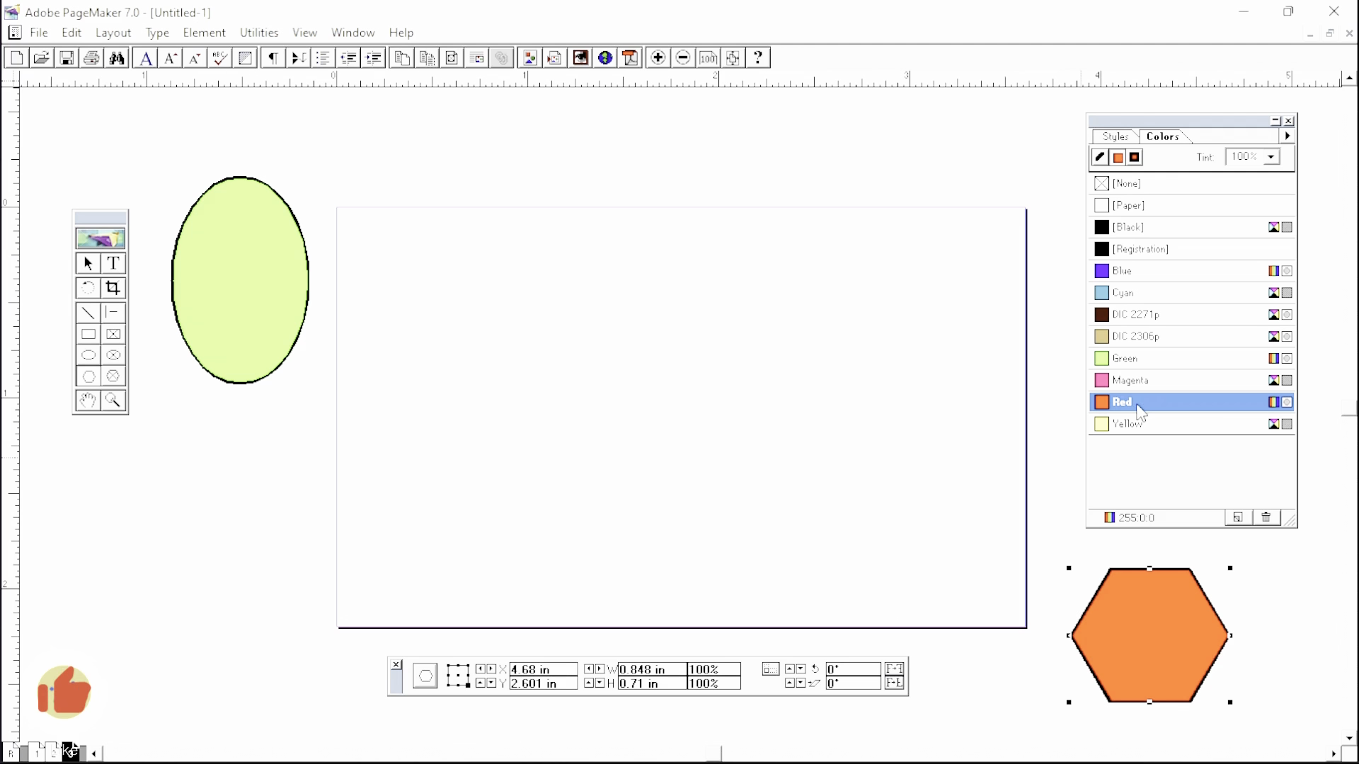
pyautogui.click(1137, 278)
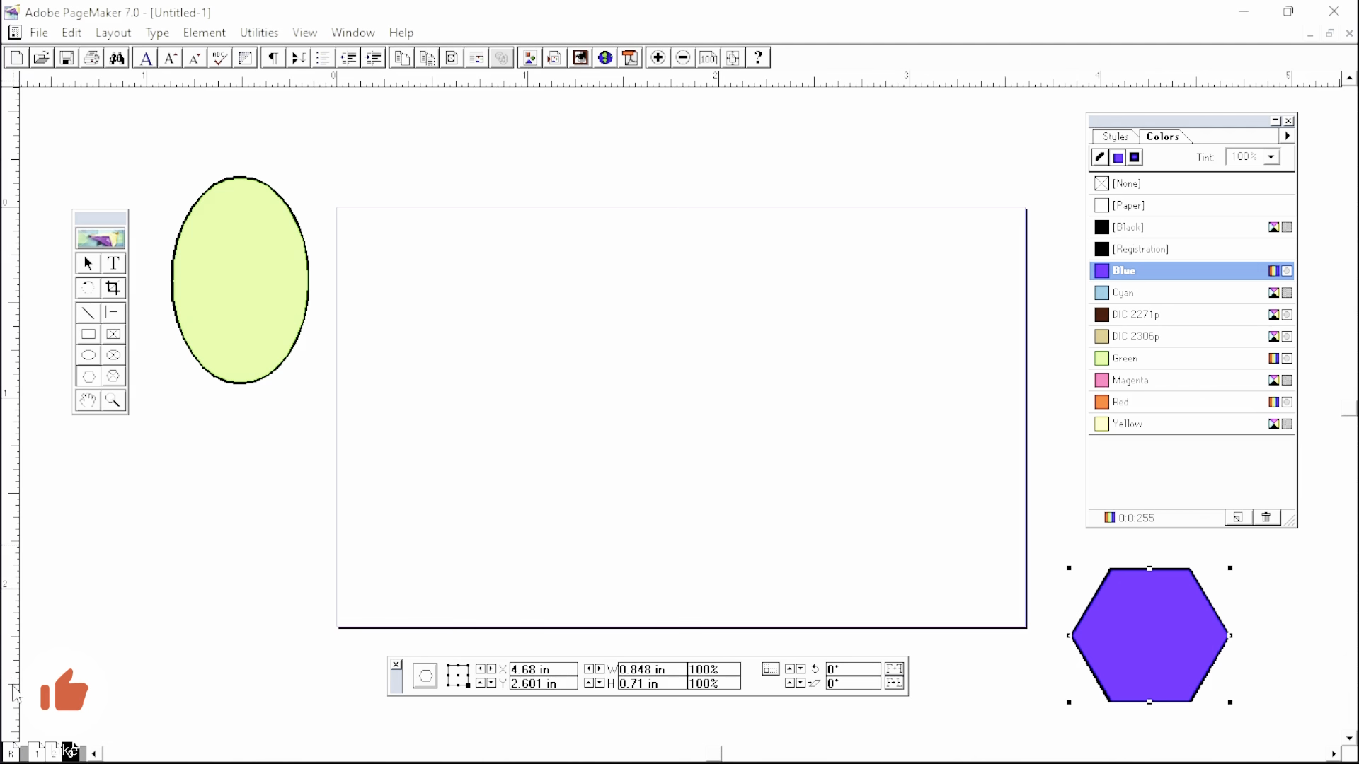
pyautogui.click(55, 753)
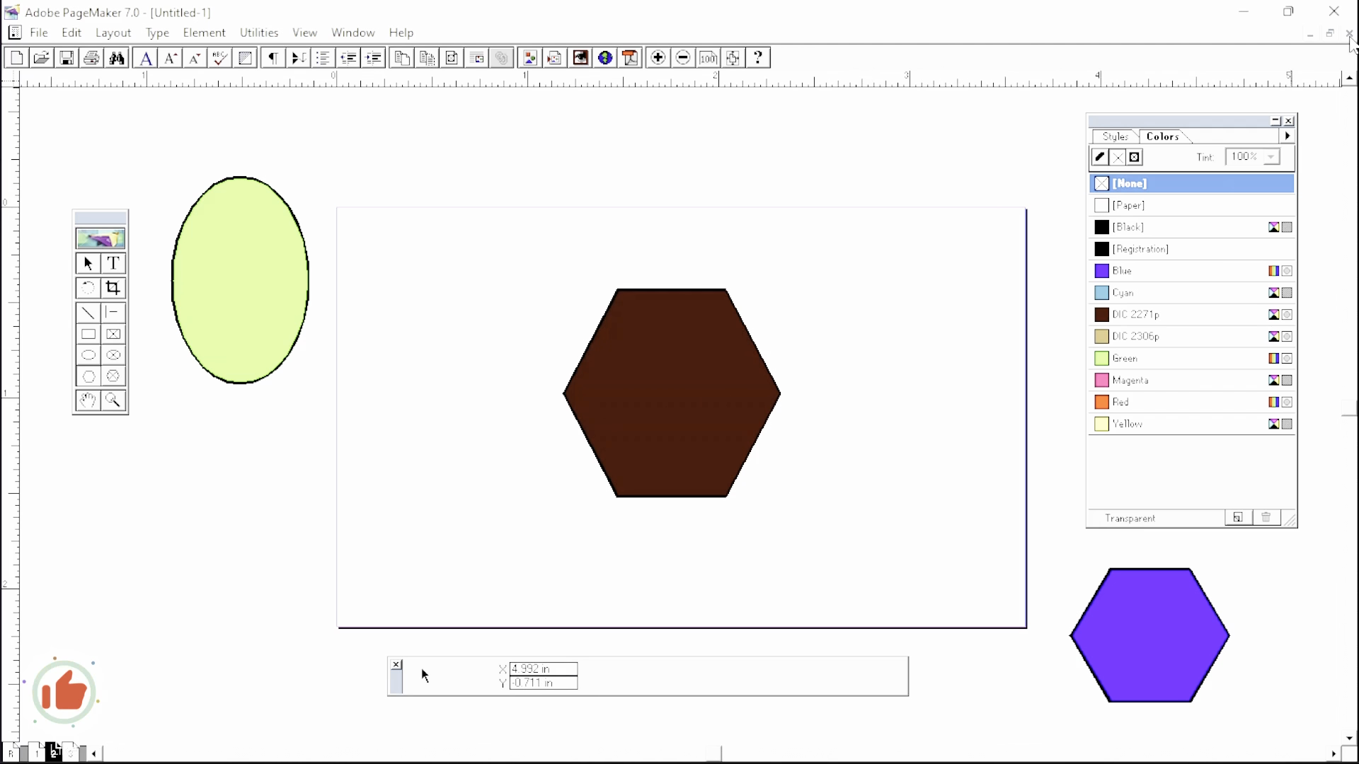
pyautogui.click(1310, 33)
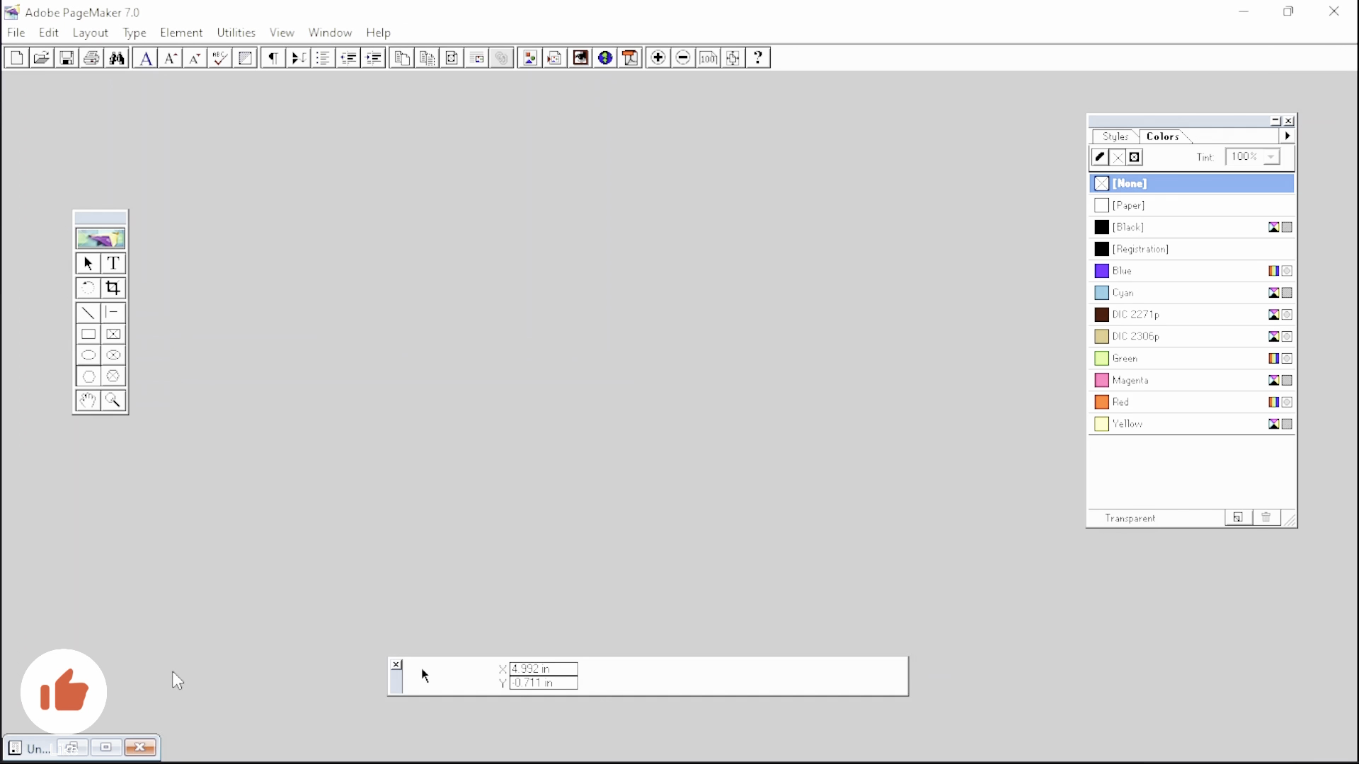
pyautogui.click(106, 748)
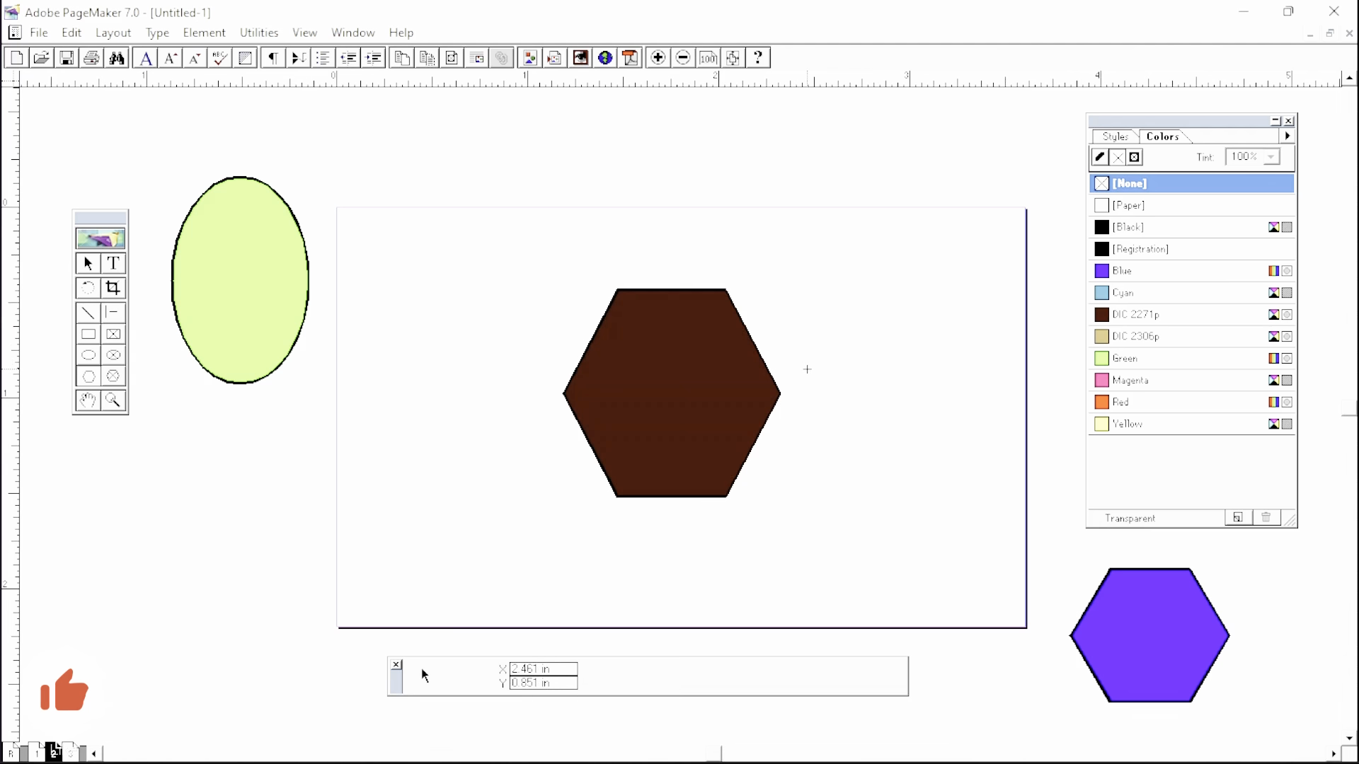
# - Close Untitled-1 and discard its changes without saving
pyautogui.click(1348, 33)
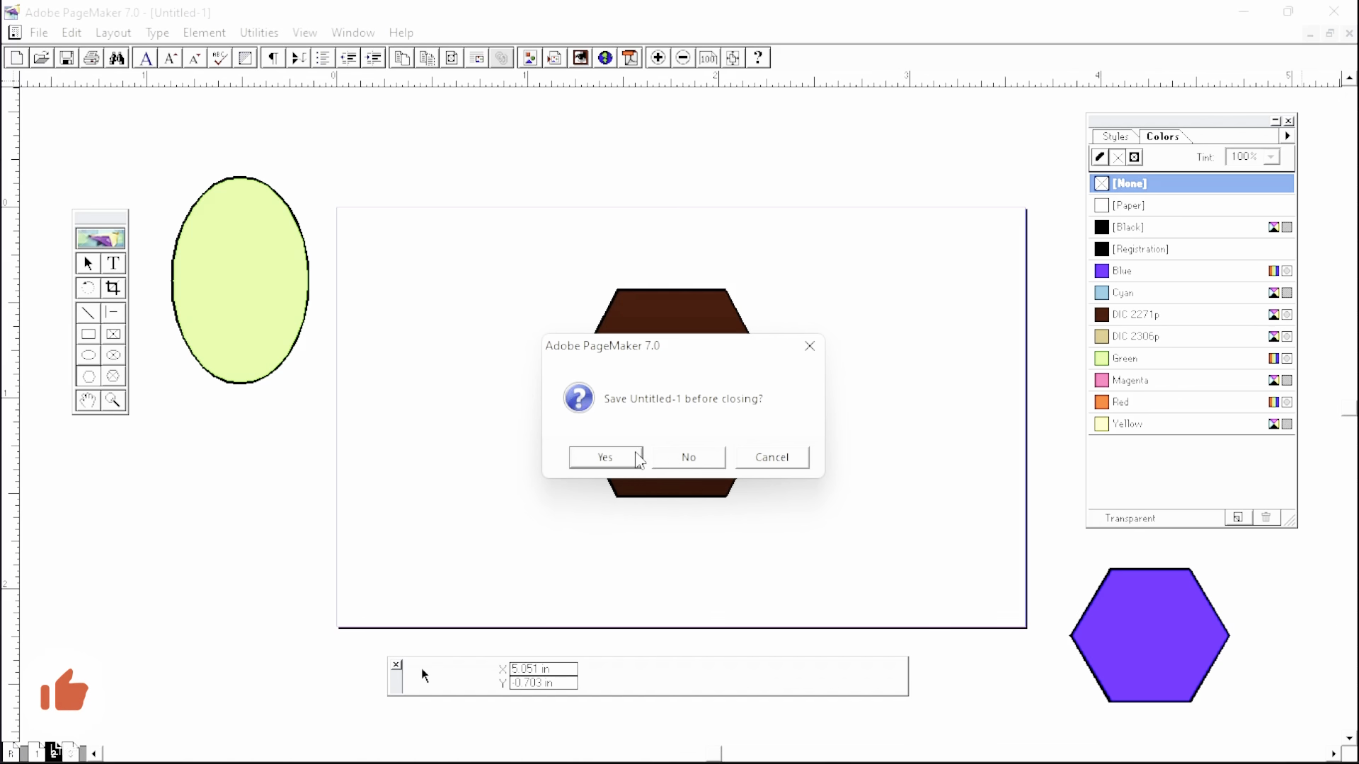
pyautogui.click(688, 457)
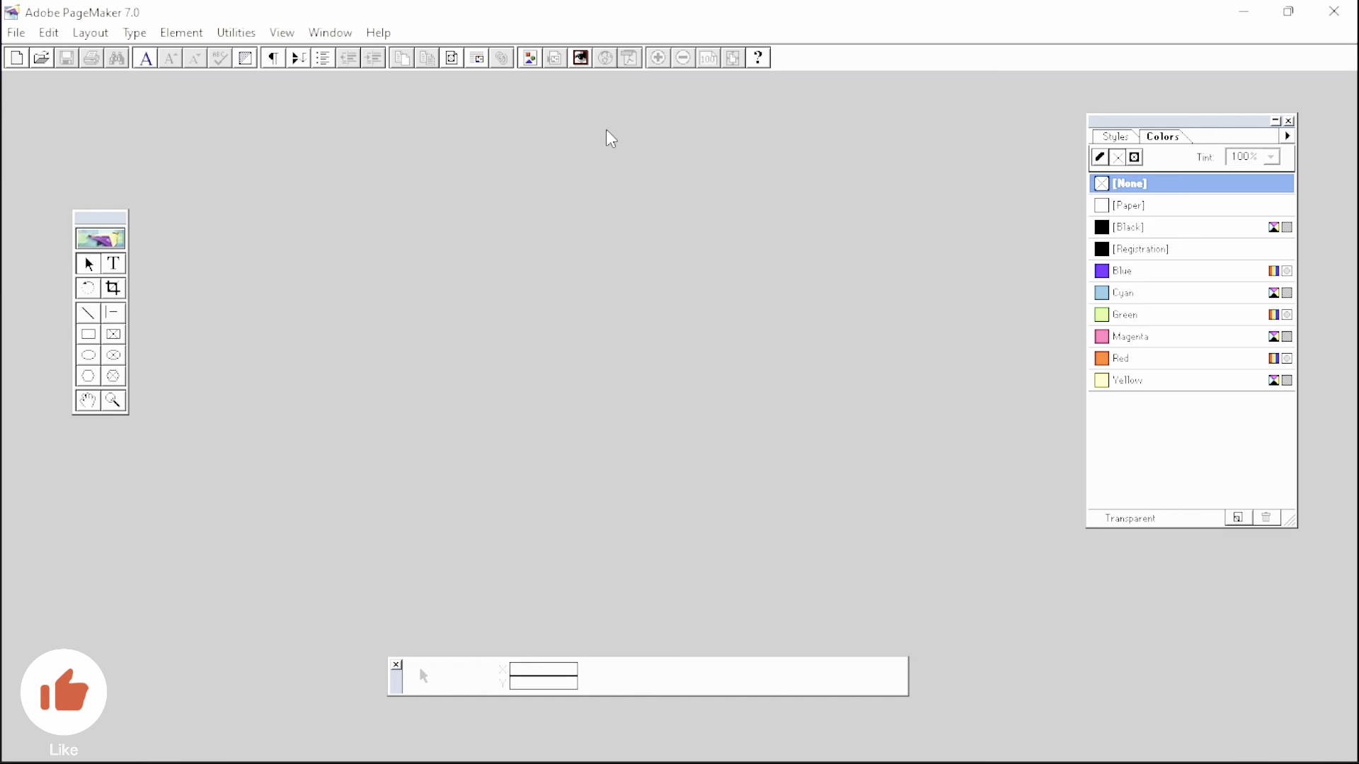
# - Create a new Letter document and draw an unfilled ellipse on its page
pyautogui.hotkey('ctrl', 'n')
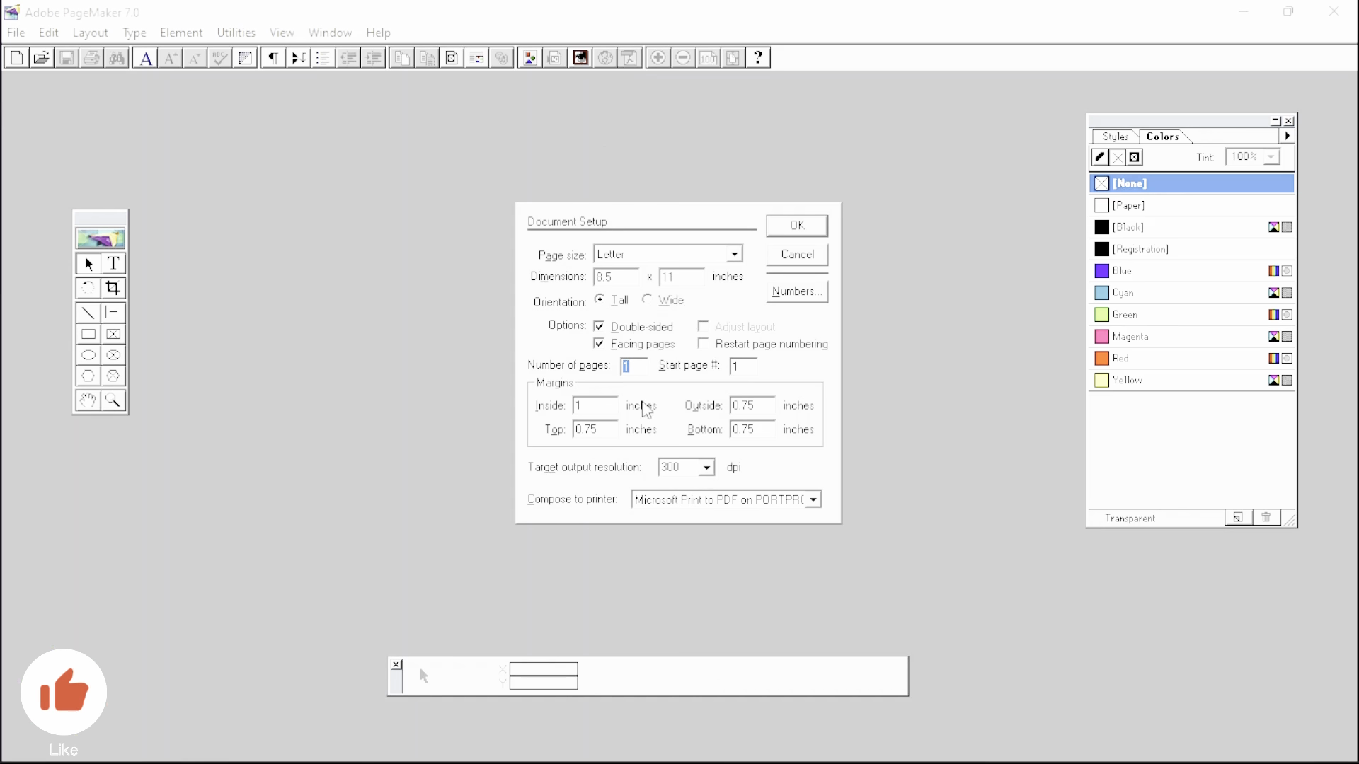
pyautogui.click(798, 236)
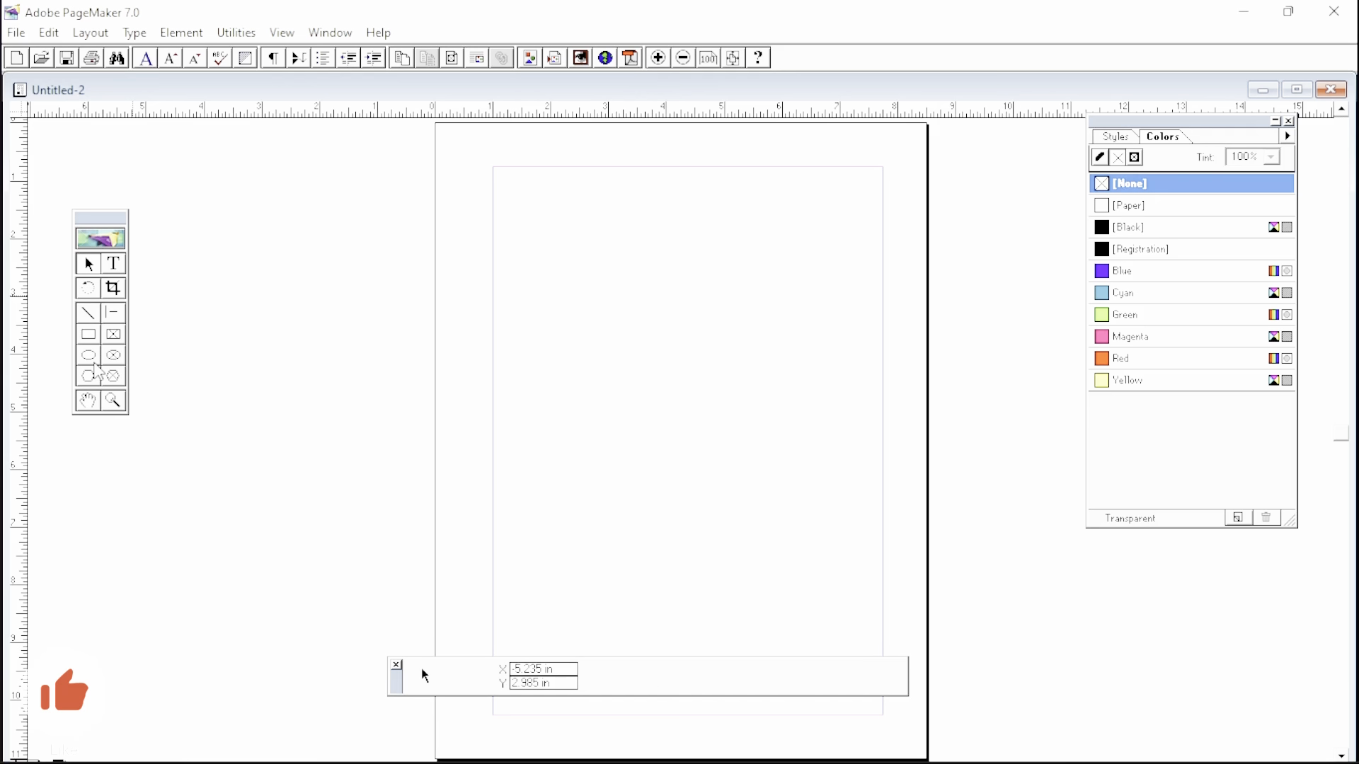
pyautogui.click(94, 358)
pyautogui.moveTo(510, 278); pyautogui.dragTo(701, 534)
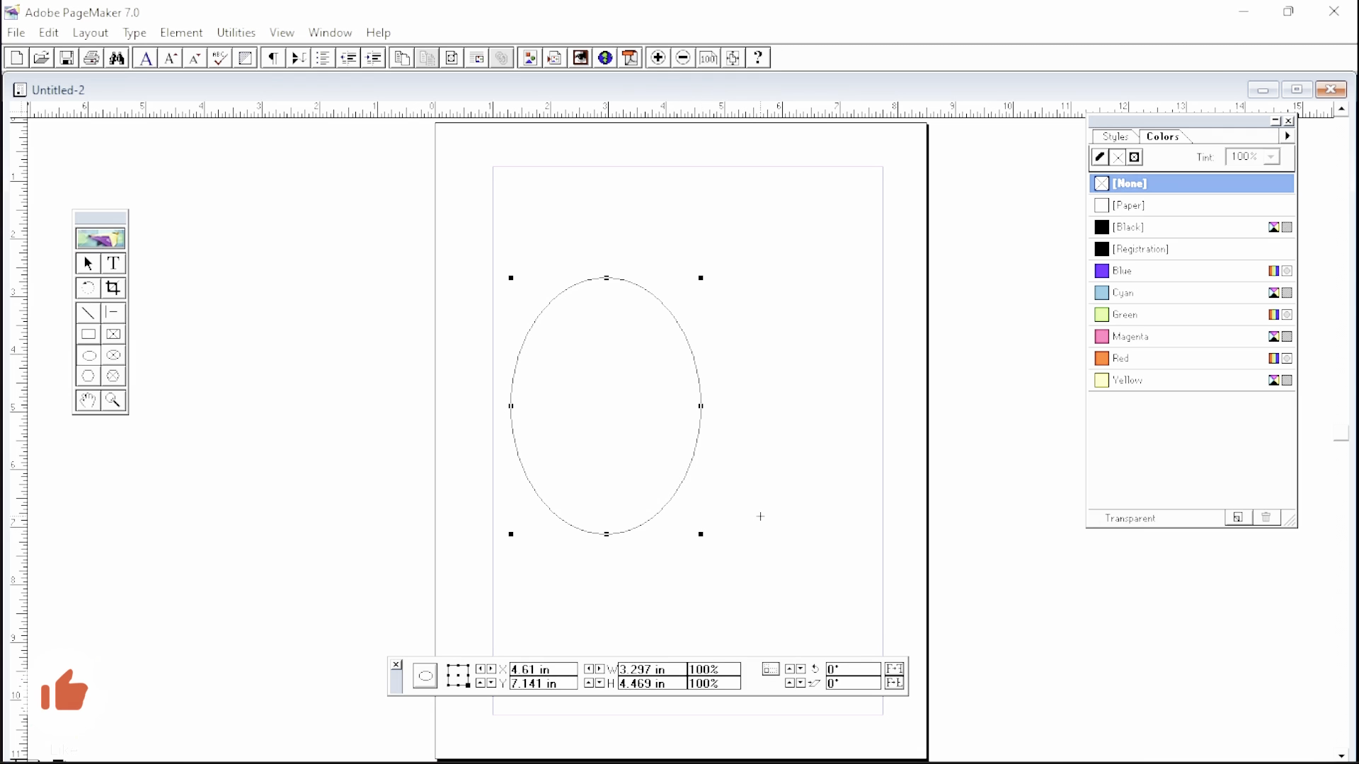
pyautogui.click(745, 359)
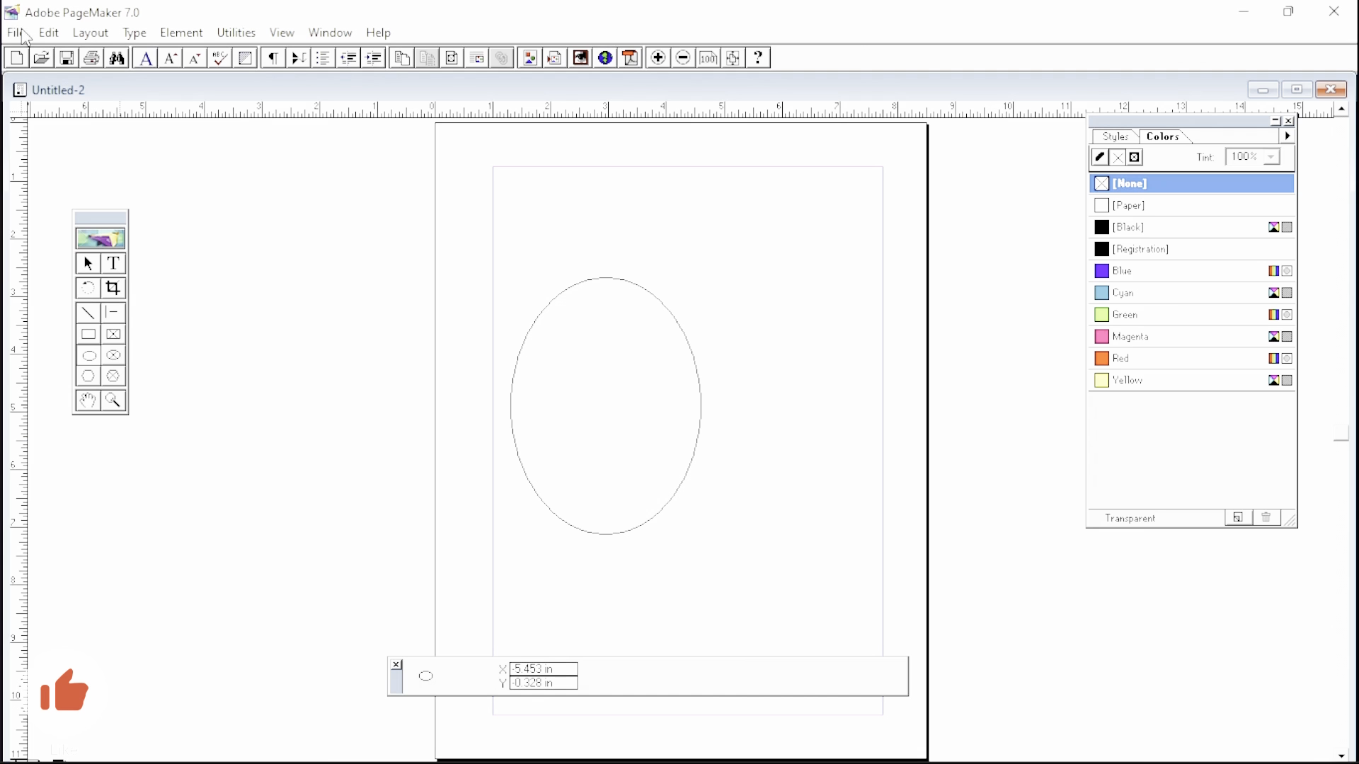
# - Create another blank document, Untitled-3, with the default page setup
pyautogui.click(16, 33)
pyautogui.click(64, 340)
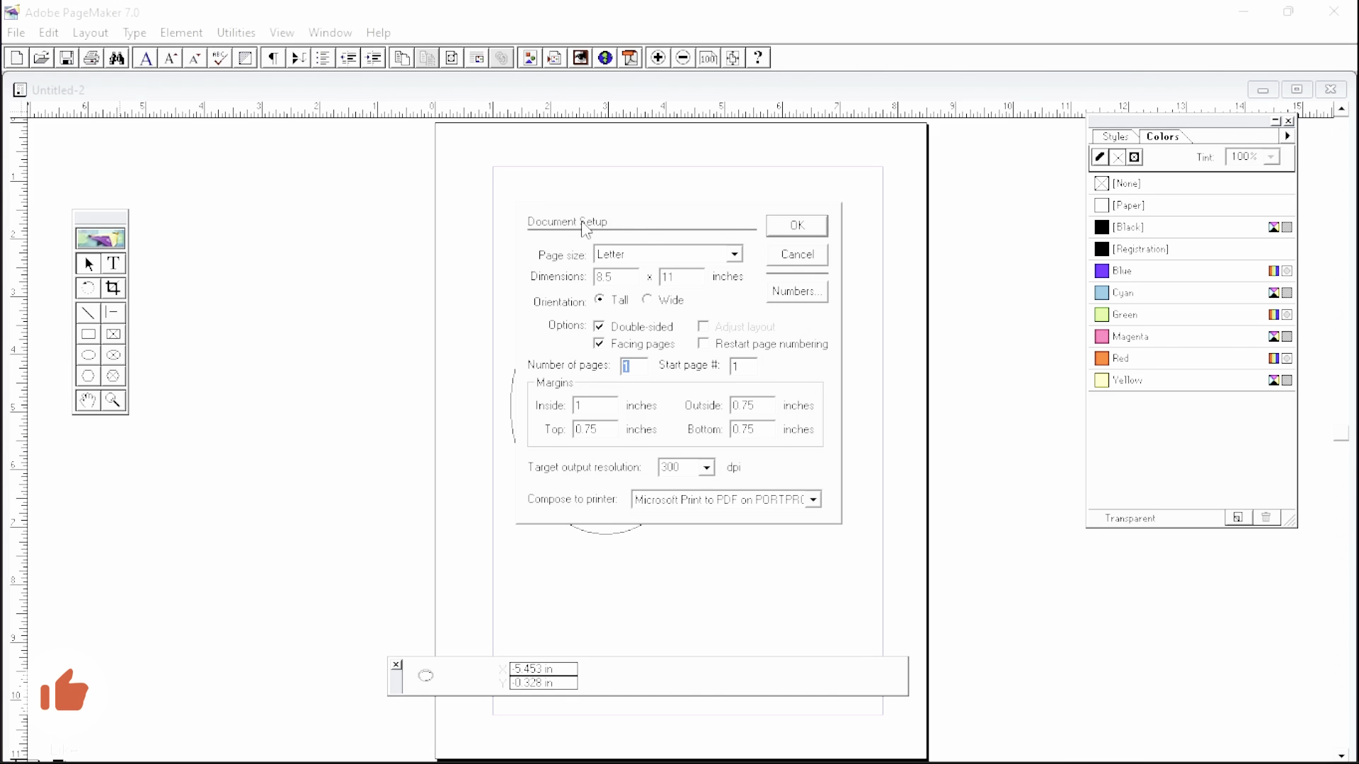
pyautogui.click(790, 225)
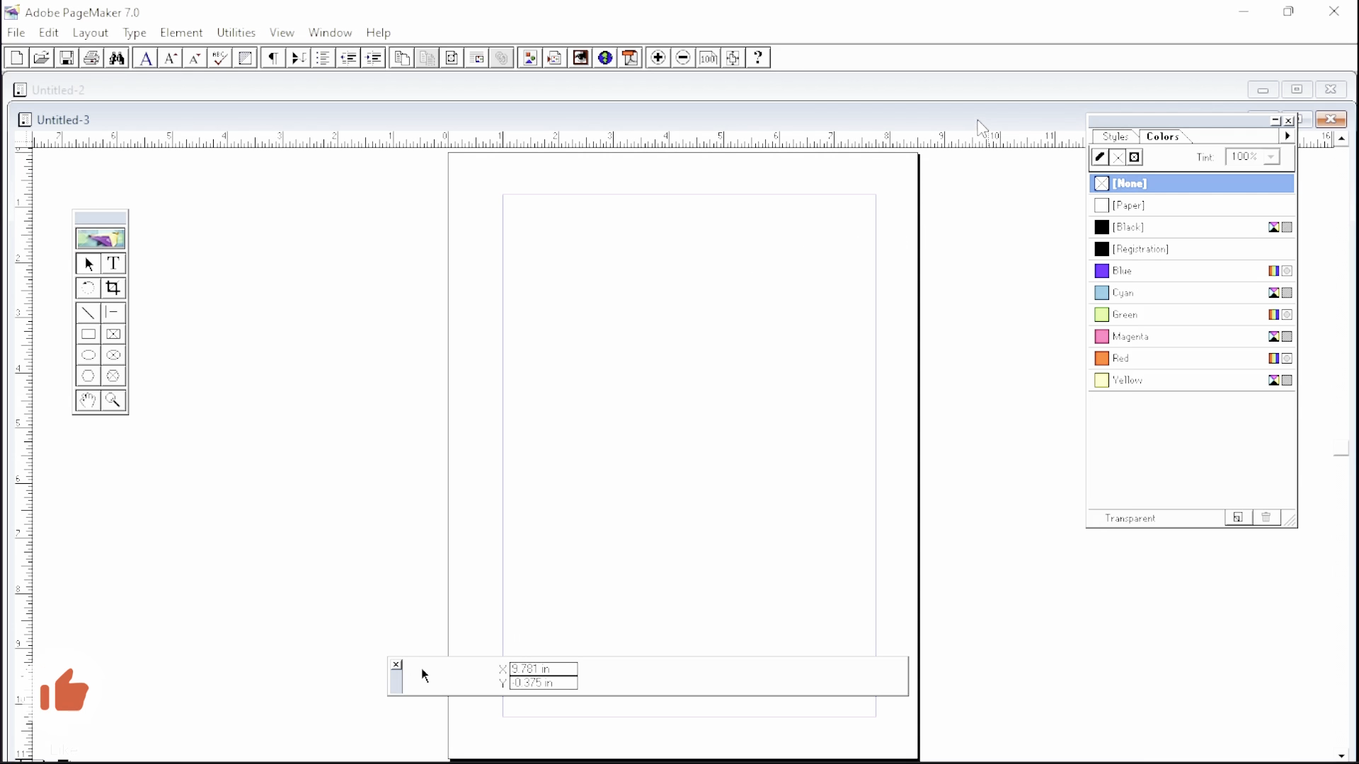
# - Rearrange the Untitled-3 and Untitled-2 windows, then maximize Untitled-3 to fill the workspace
pyautogui.moveTo(953, 140); pyautogui.dragTo(748, 265)
pyautogui.click(879, 111)
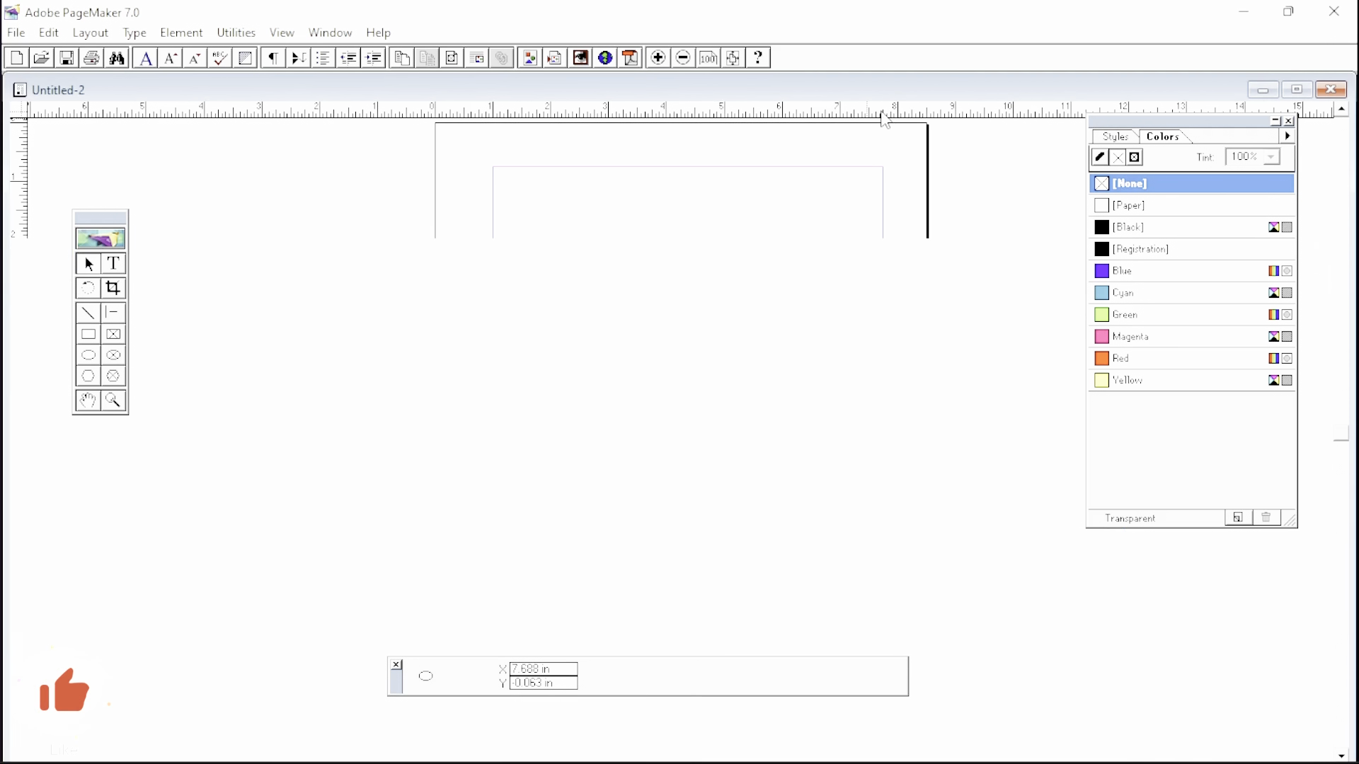
pyautogui.moveTo(904, 94); pyautogui.dragTo(1019, 145)
pyautogui.moveTo(172, 244); pyautogui.dragTo(528, 168)
pyautogui.moveTo(672, 163); pyautogui.dragTo(670, 178)
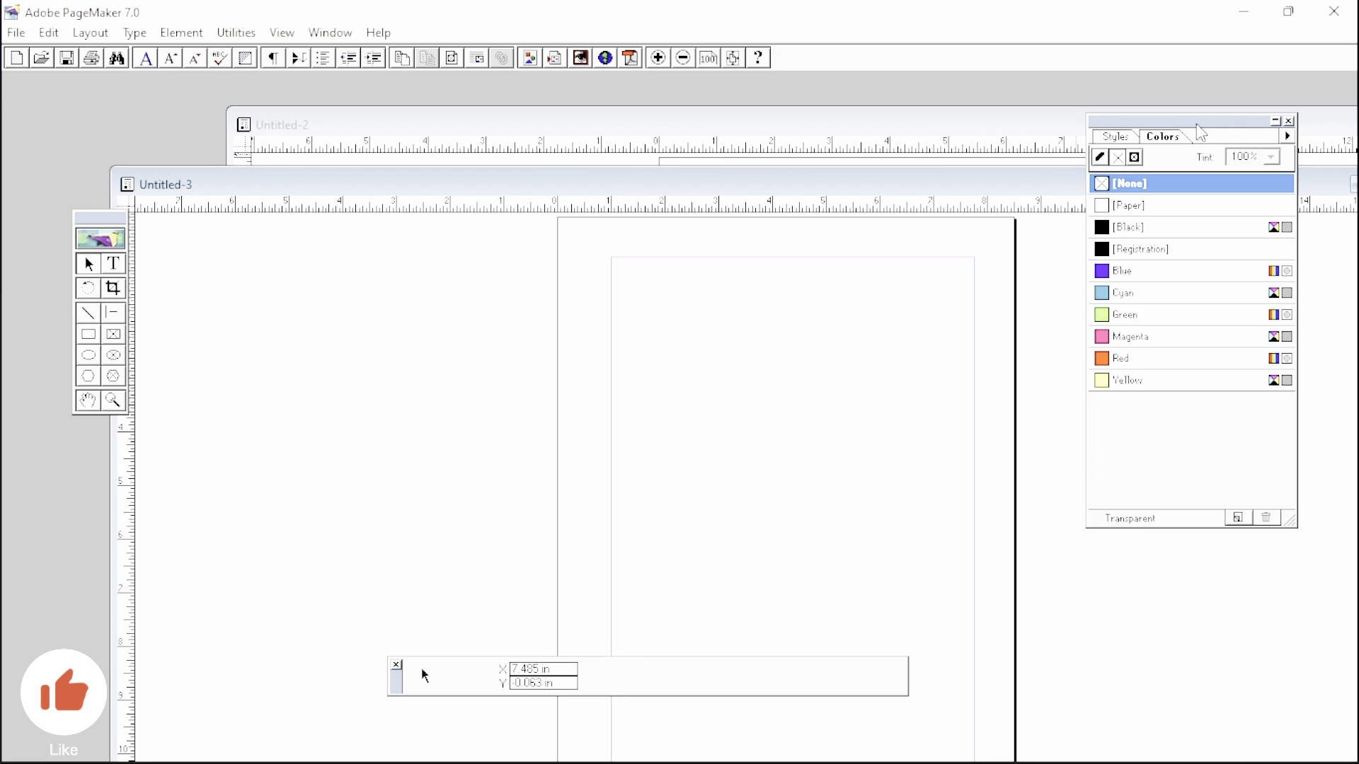
pyautogui.moveTo(1006, 180); pyautogui.dragTo(699, 106)
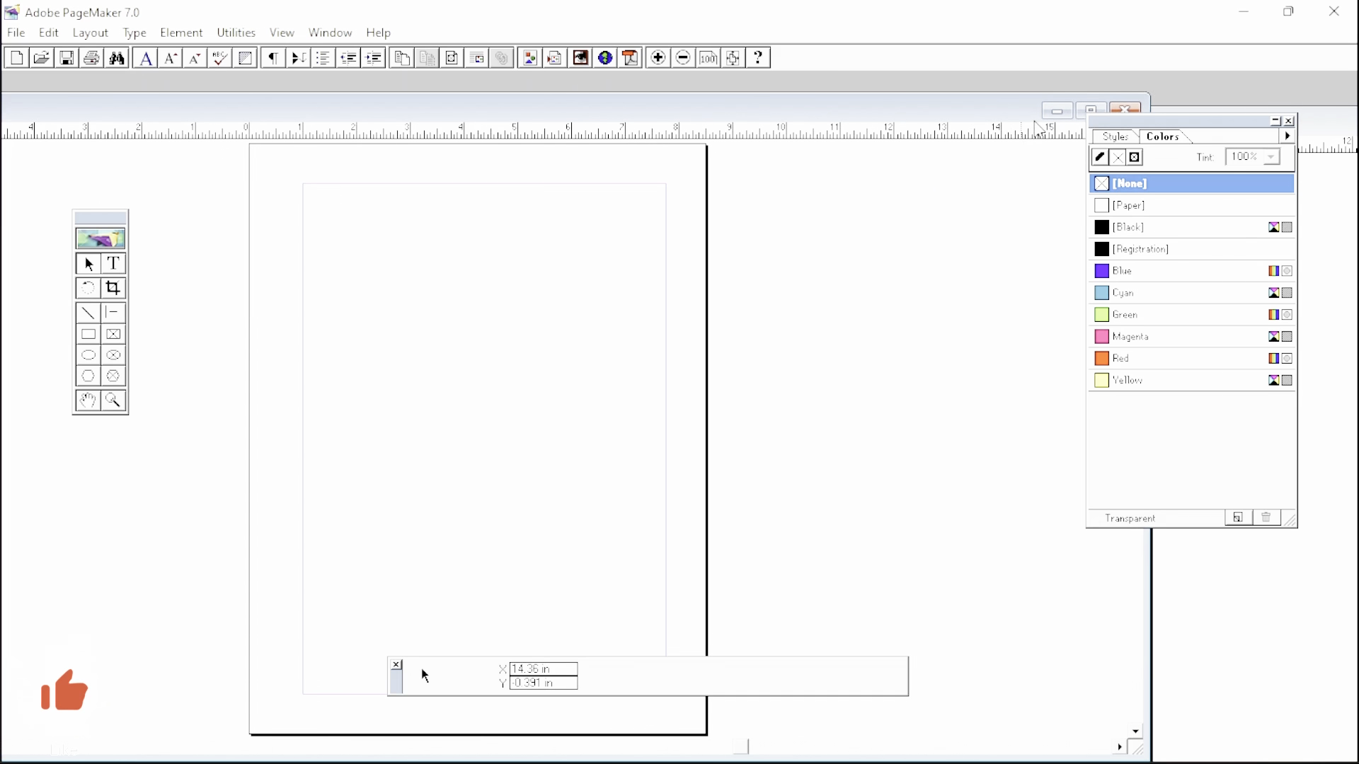
pyautogui.click(1089, 111)
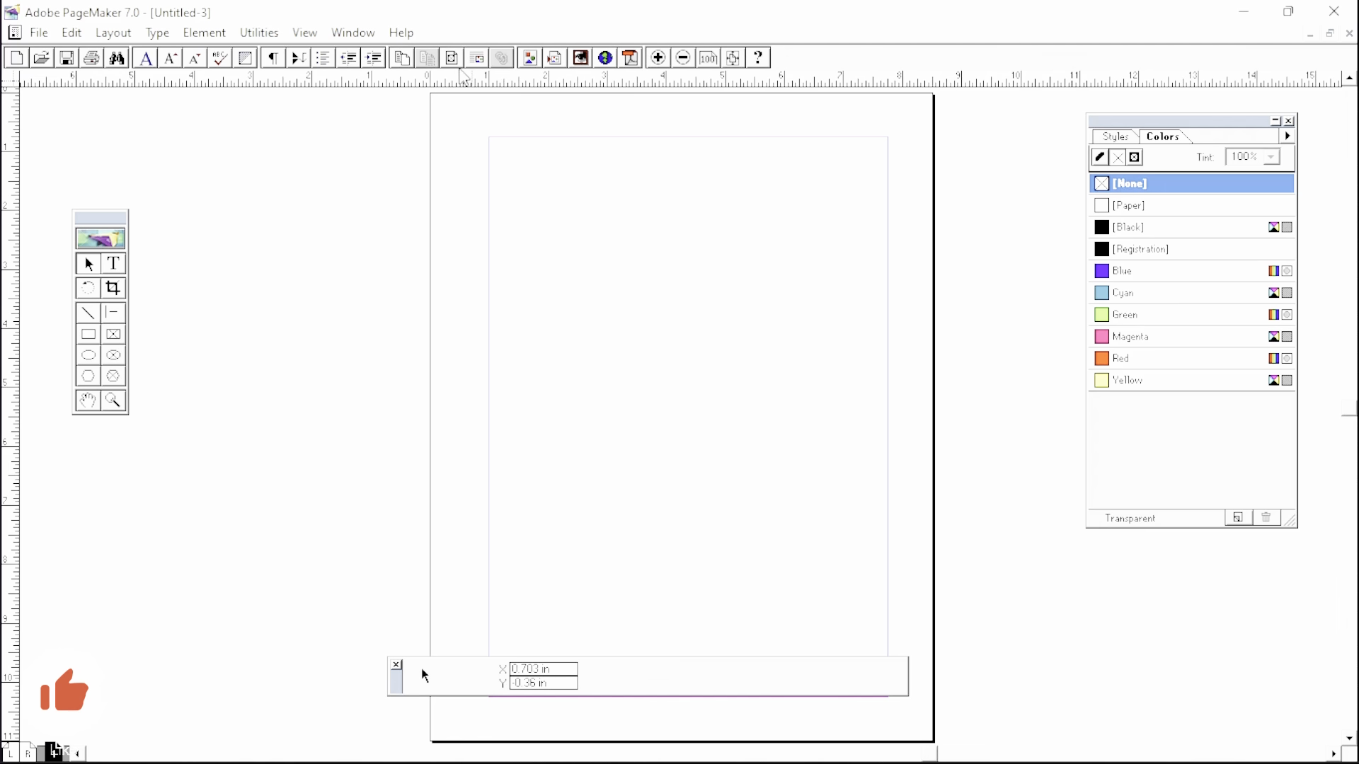
# - Switch to Untitled-2 from the Window menu to view its ellipse
pyautogui.click(357, 35)
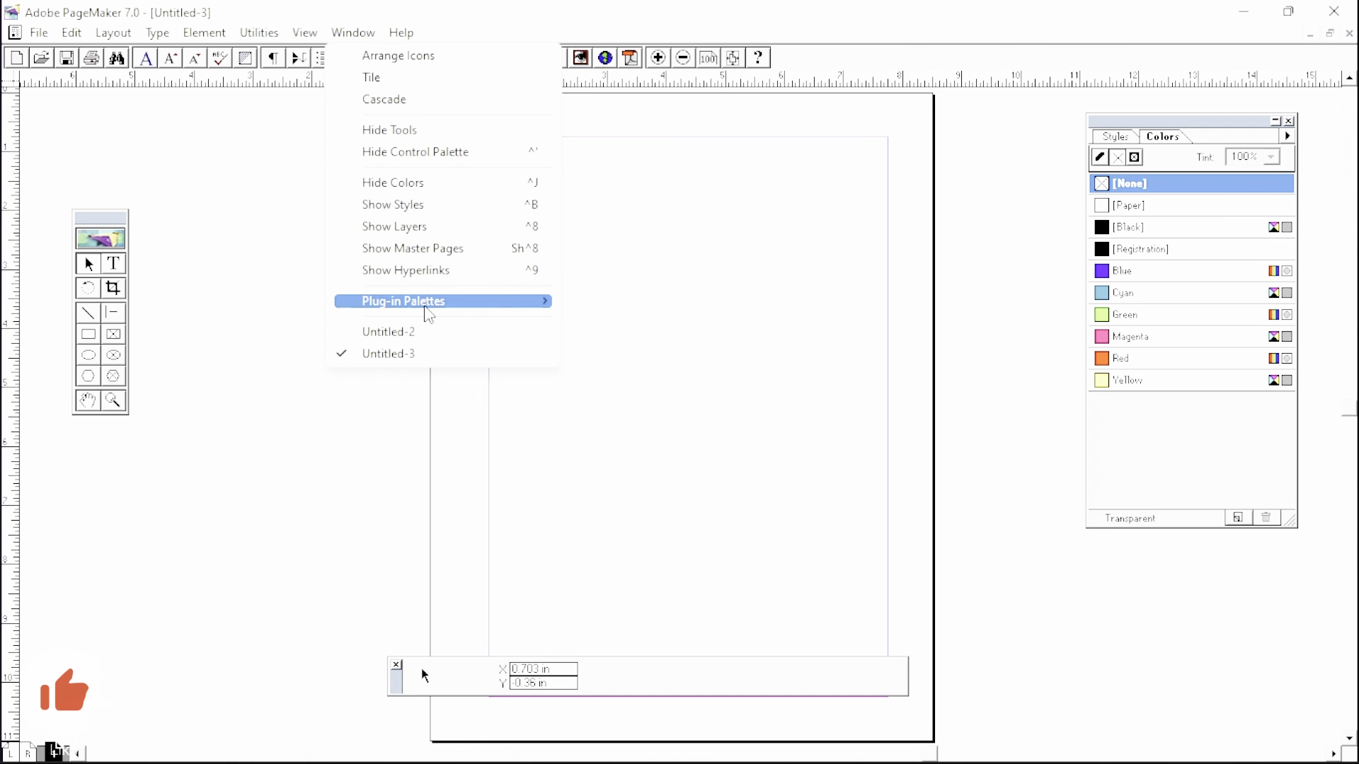
pyautogui.click(397, 332)
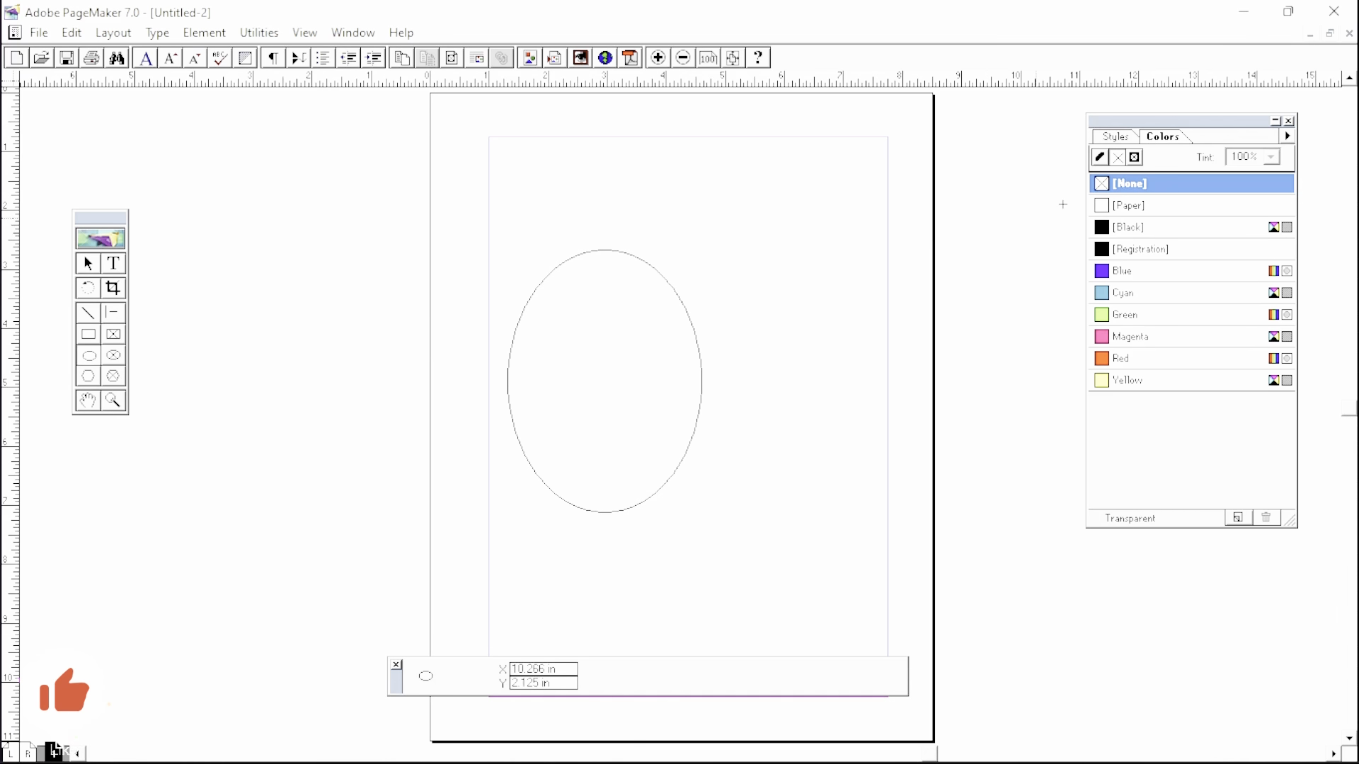
pyautogui.moveTo(1290, 68); pyautogui.dragTo(205, 83)
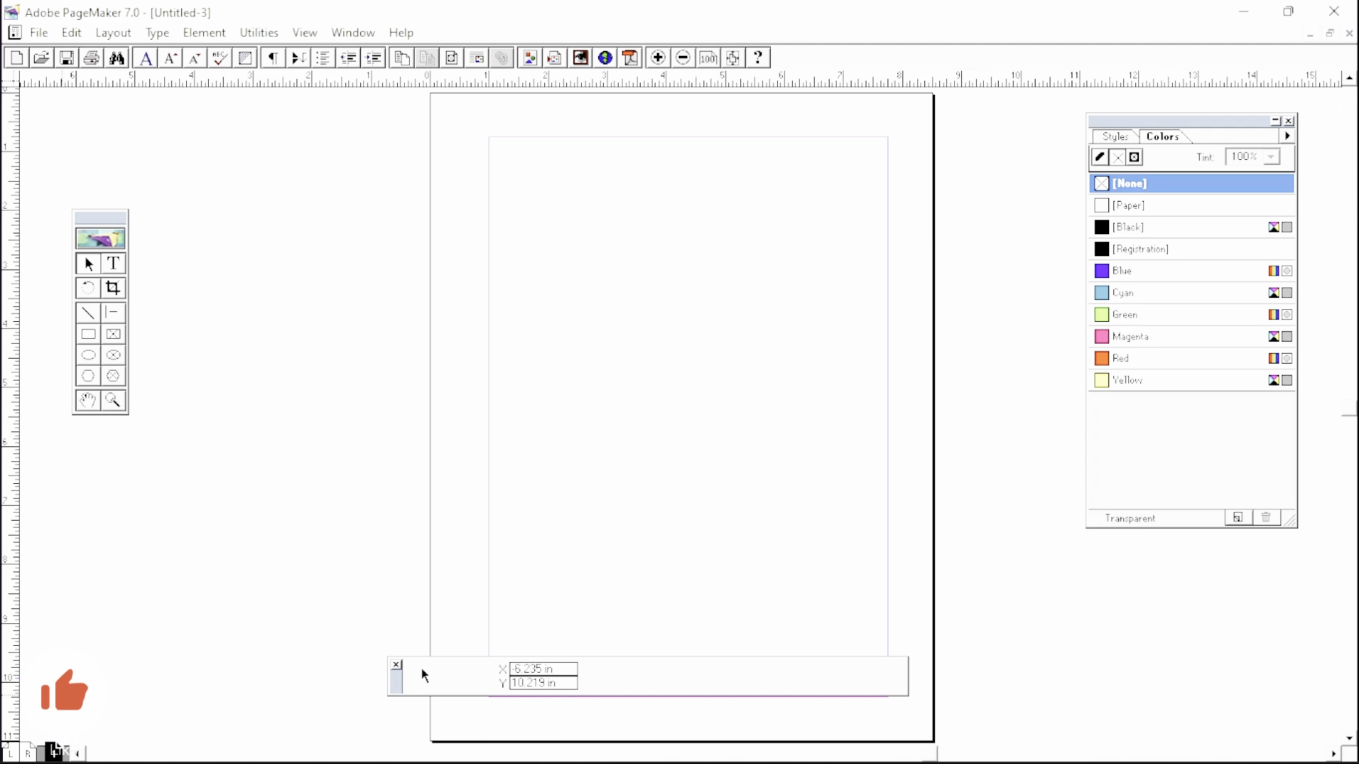
# - Set the document's number of pages to 10 in Document Setup
pyautogui.hotkey('ctrl', 'n')
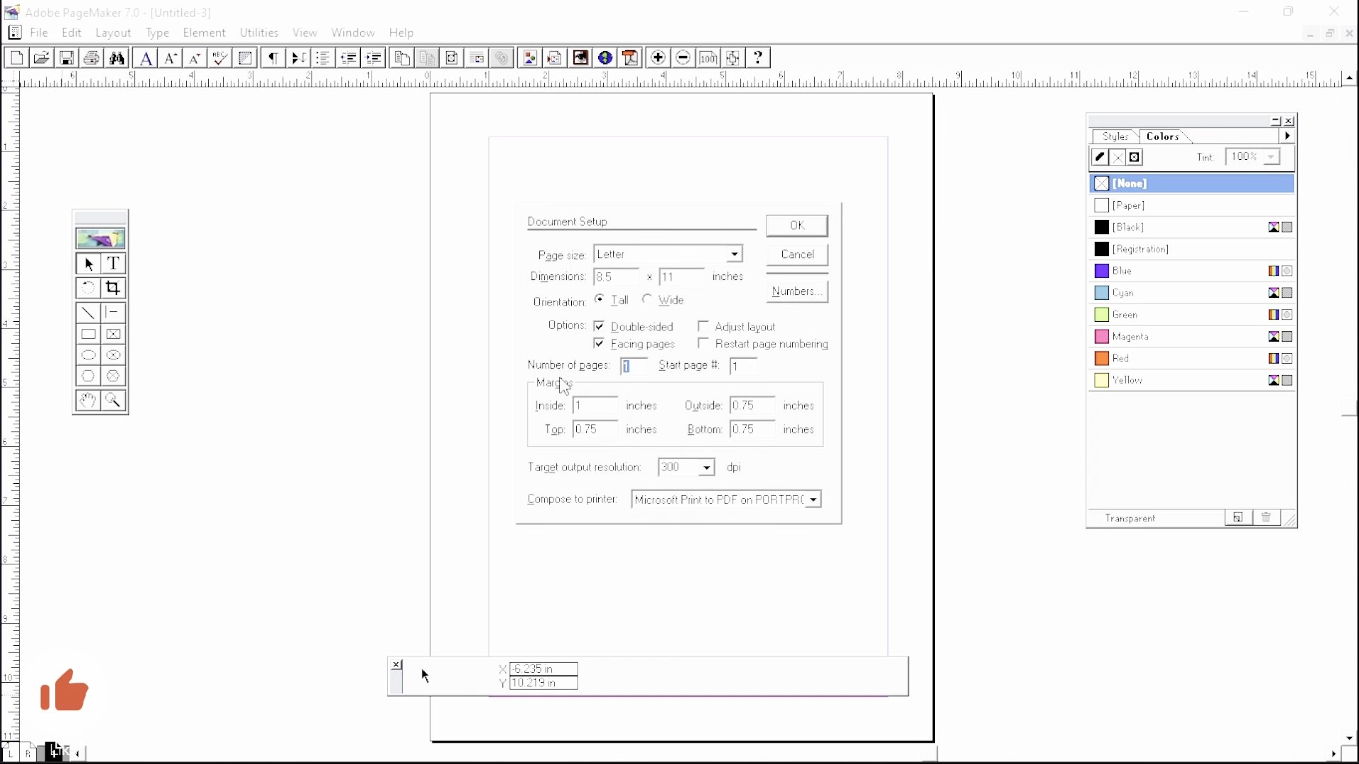
pyautogui.write('10')
pyautogui.click(803, 225)
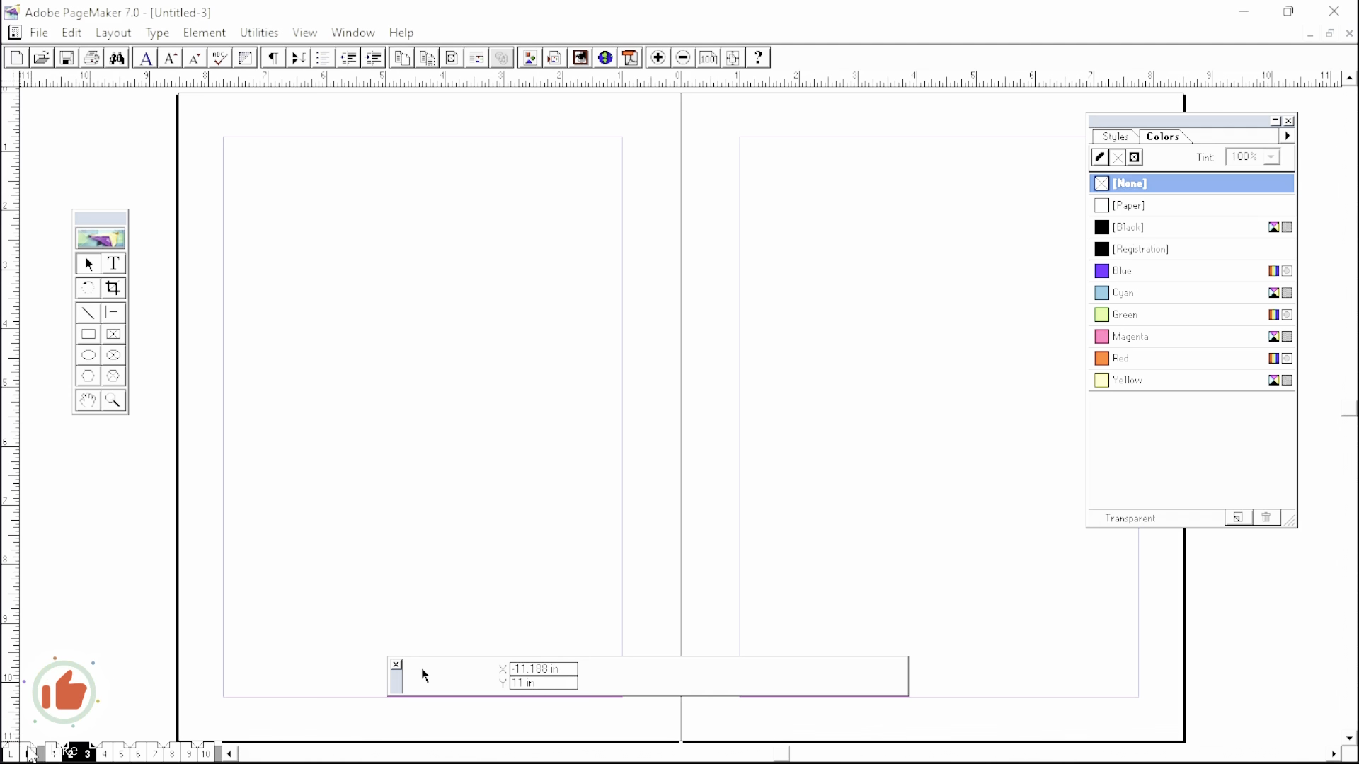
# - Draw a Red-filled 2.563 × 1.703 inch rectangle on the left master page and check it on page 2
pyautogui.click(26, 755)
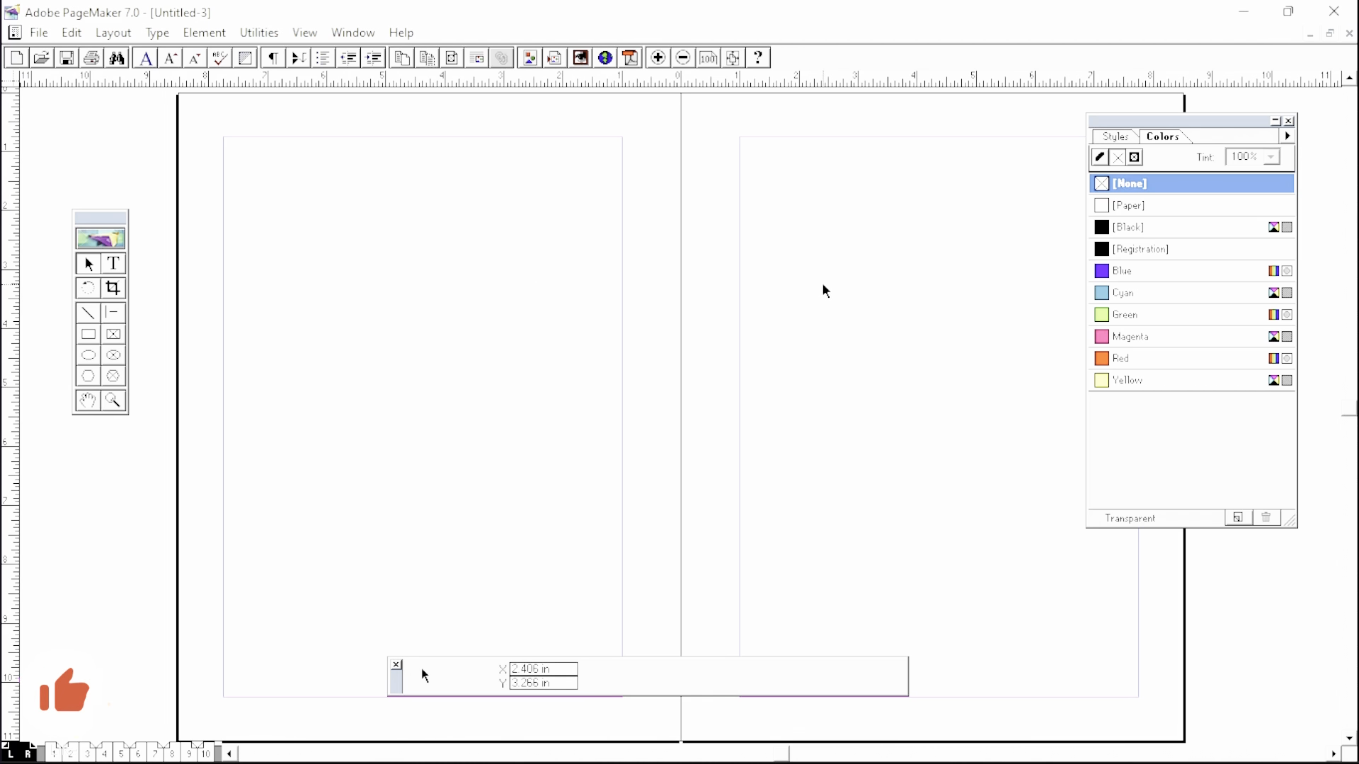
pyautogui.click(88, 334)
pyautogui.moveTo(279, 261); pyautogui.dragTo(430, 362)
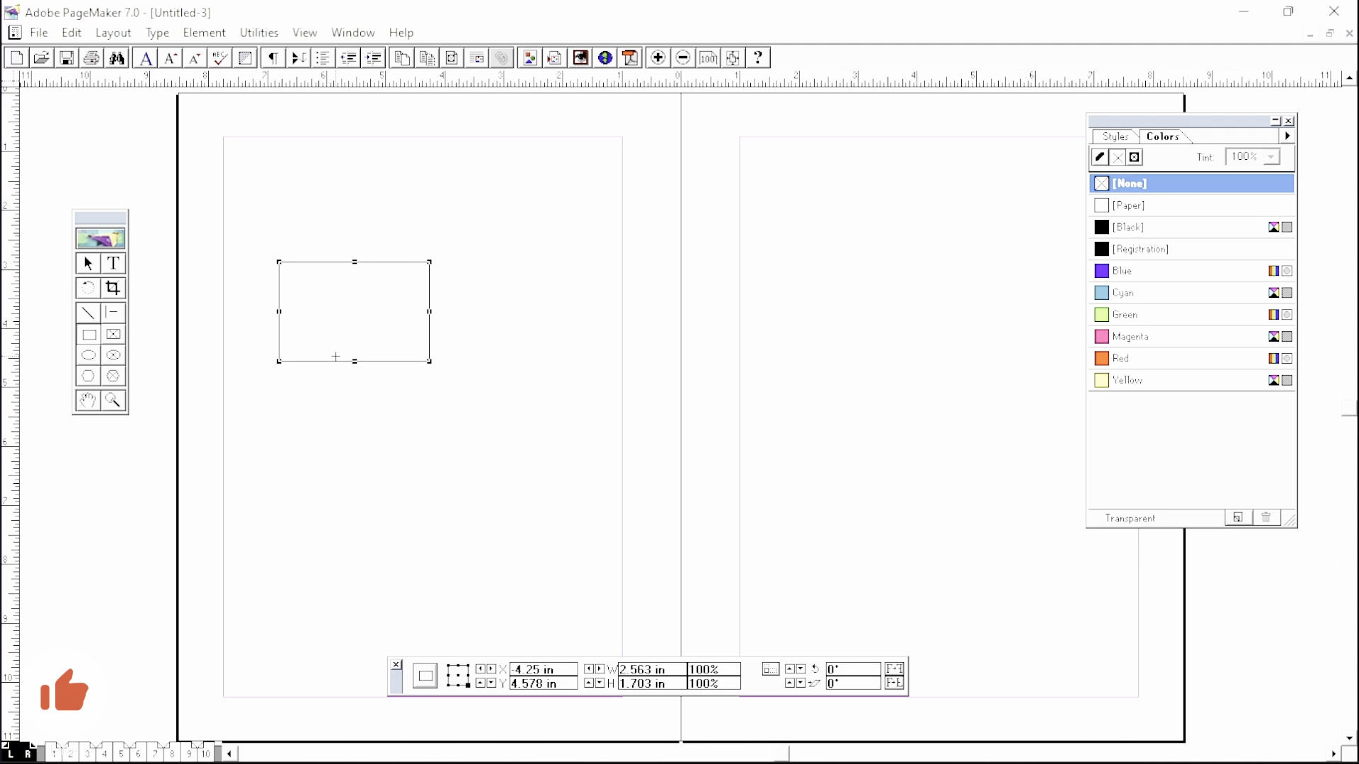
pyautogui.click(1116, 359)
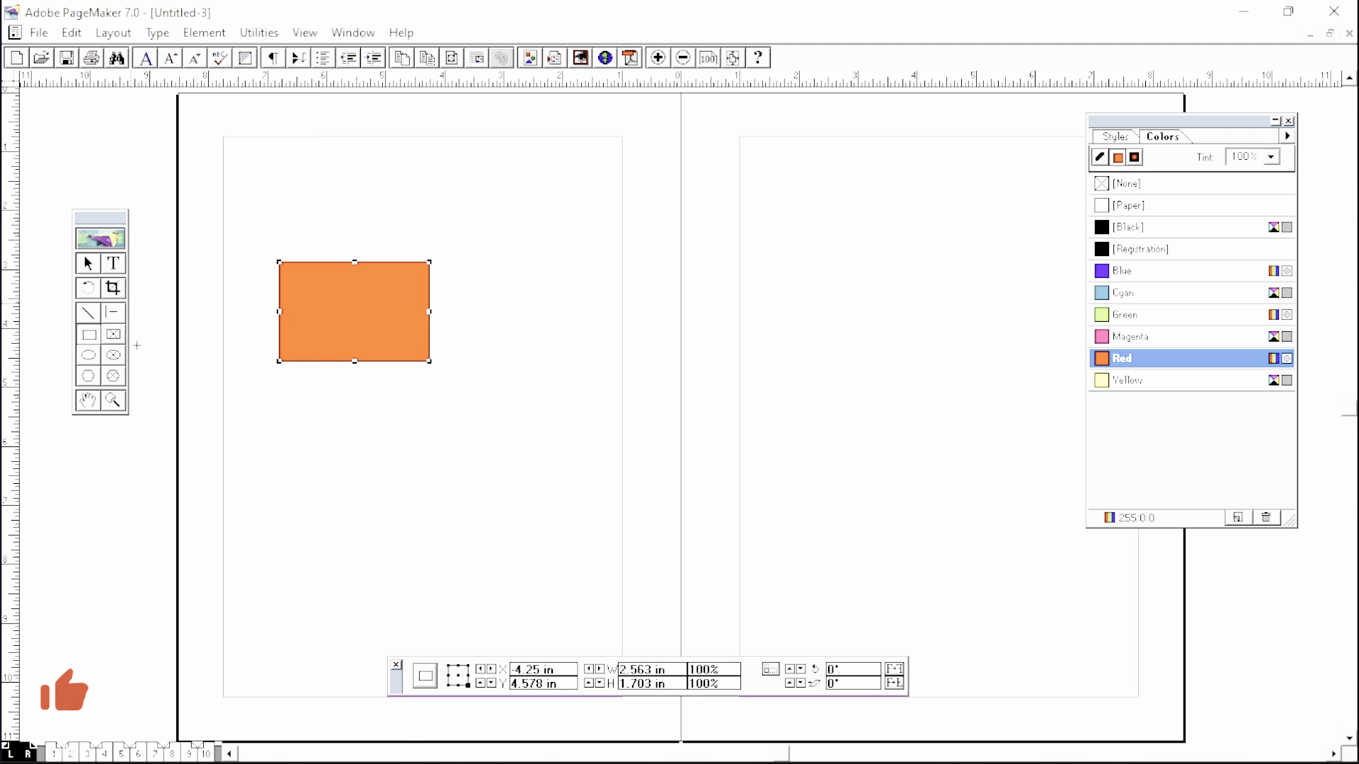
pyautogui.click(54, 753)
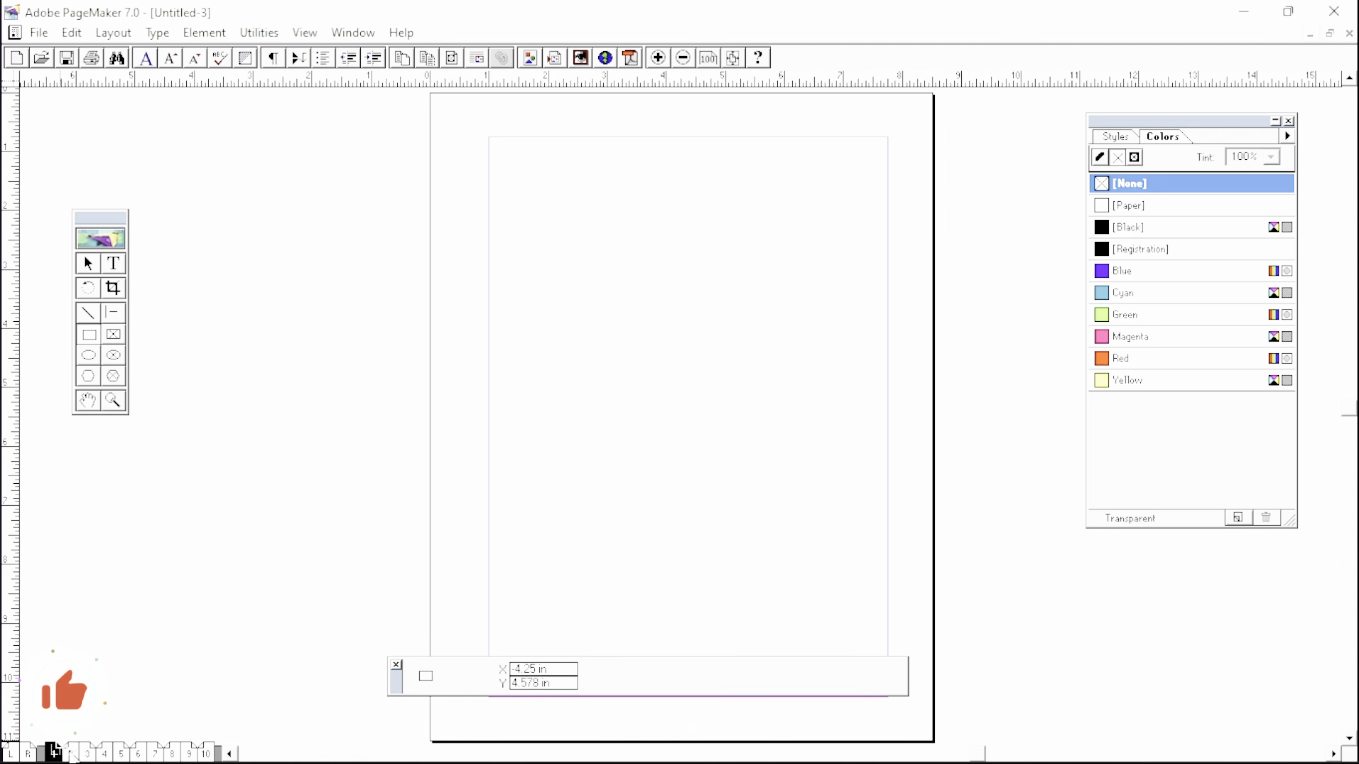
pyautogui.click(71, 752)
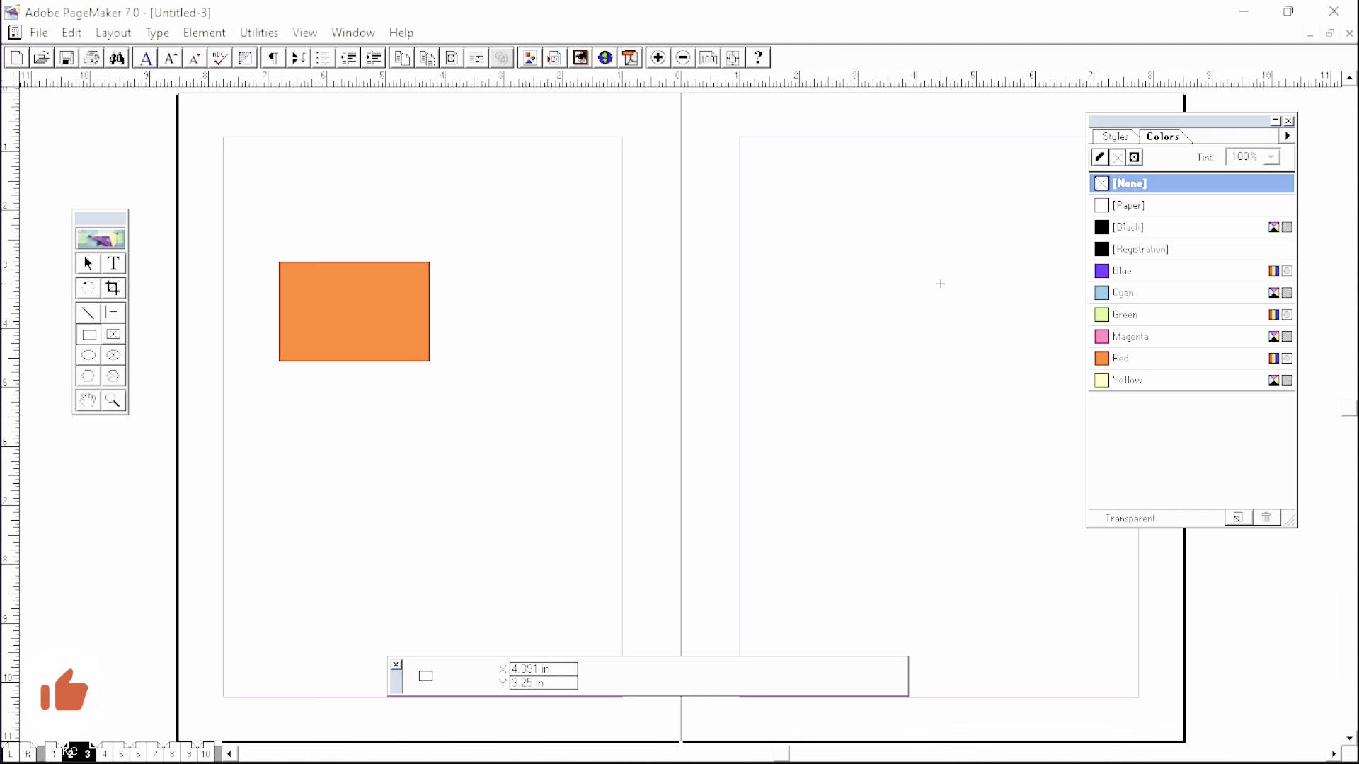
# - Confirm the rectangle repeats on spreads 4–5 and 6–7, then return to the master pages
pyautogui.click(110, 752)
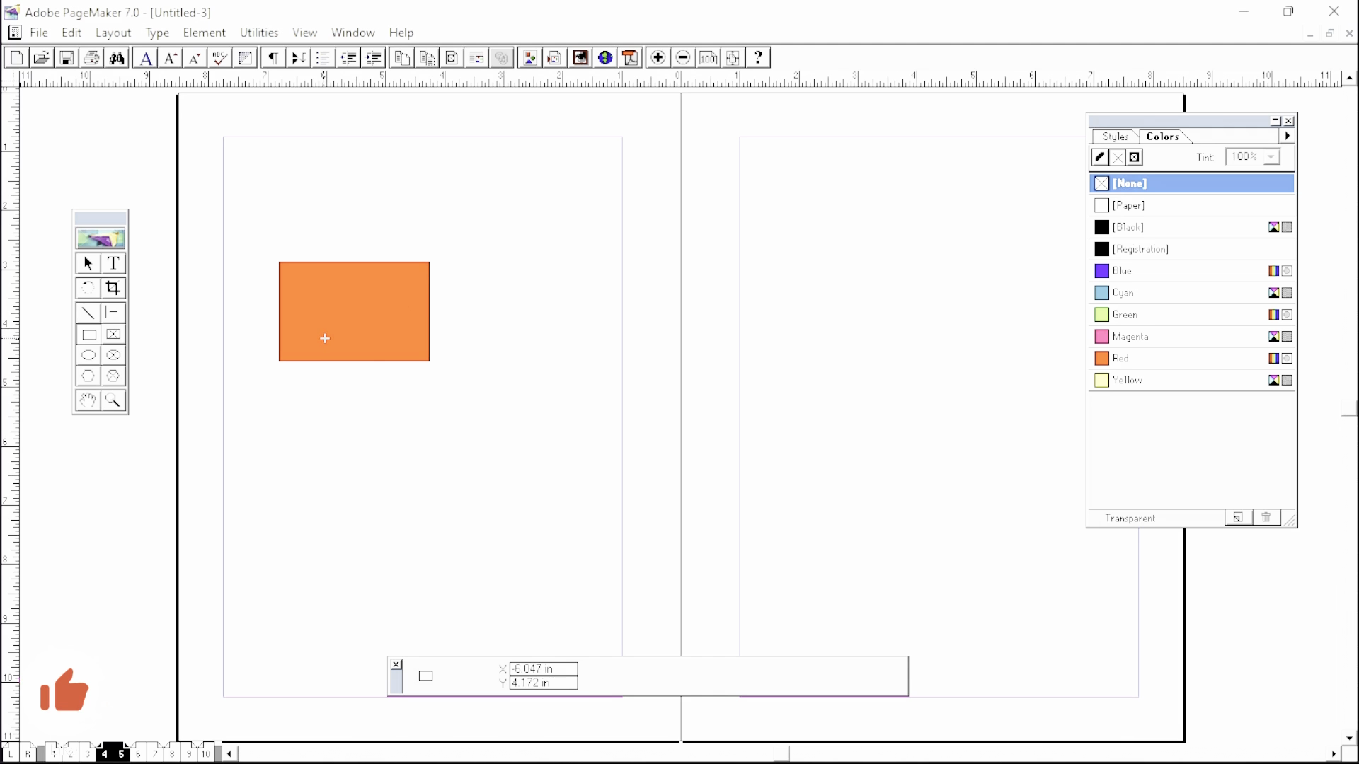
pyautogui.click(140, 753)
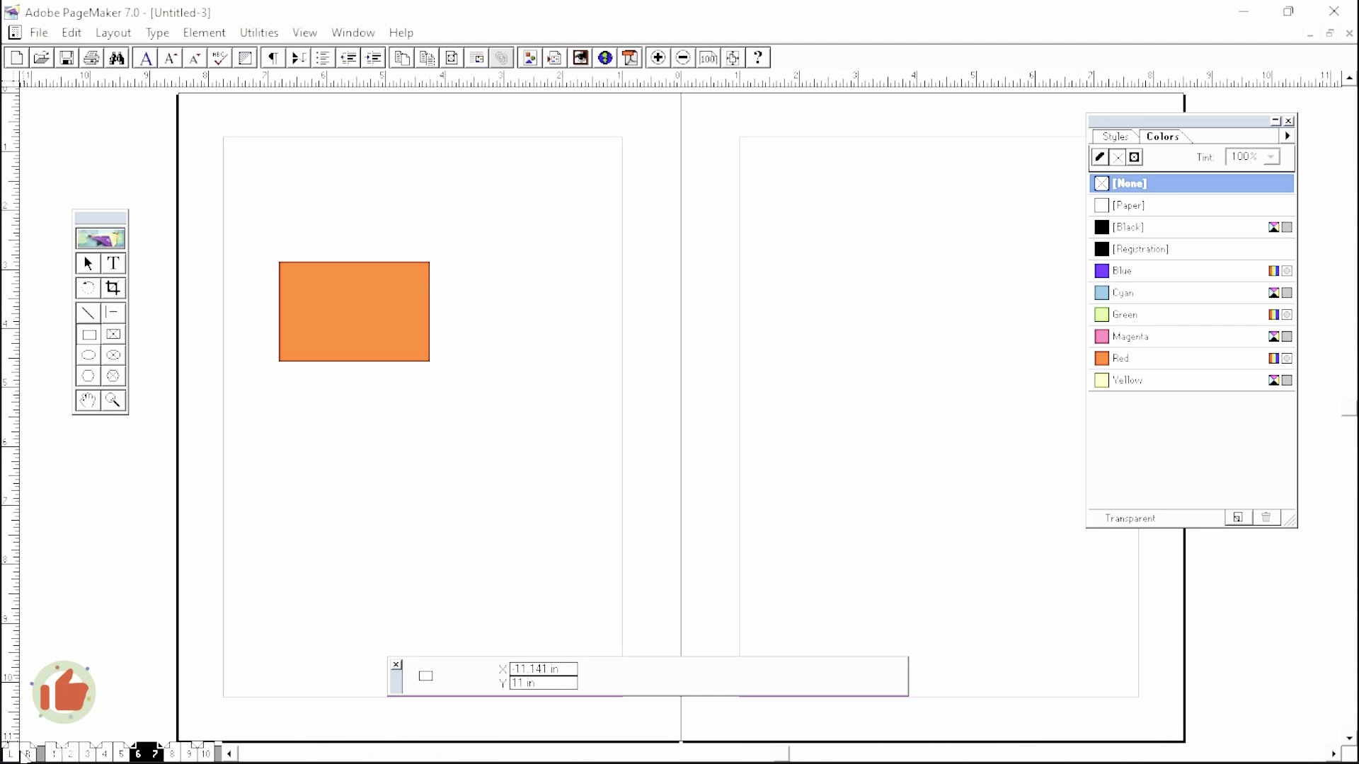
pyautogui.click(12, 754)
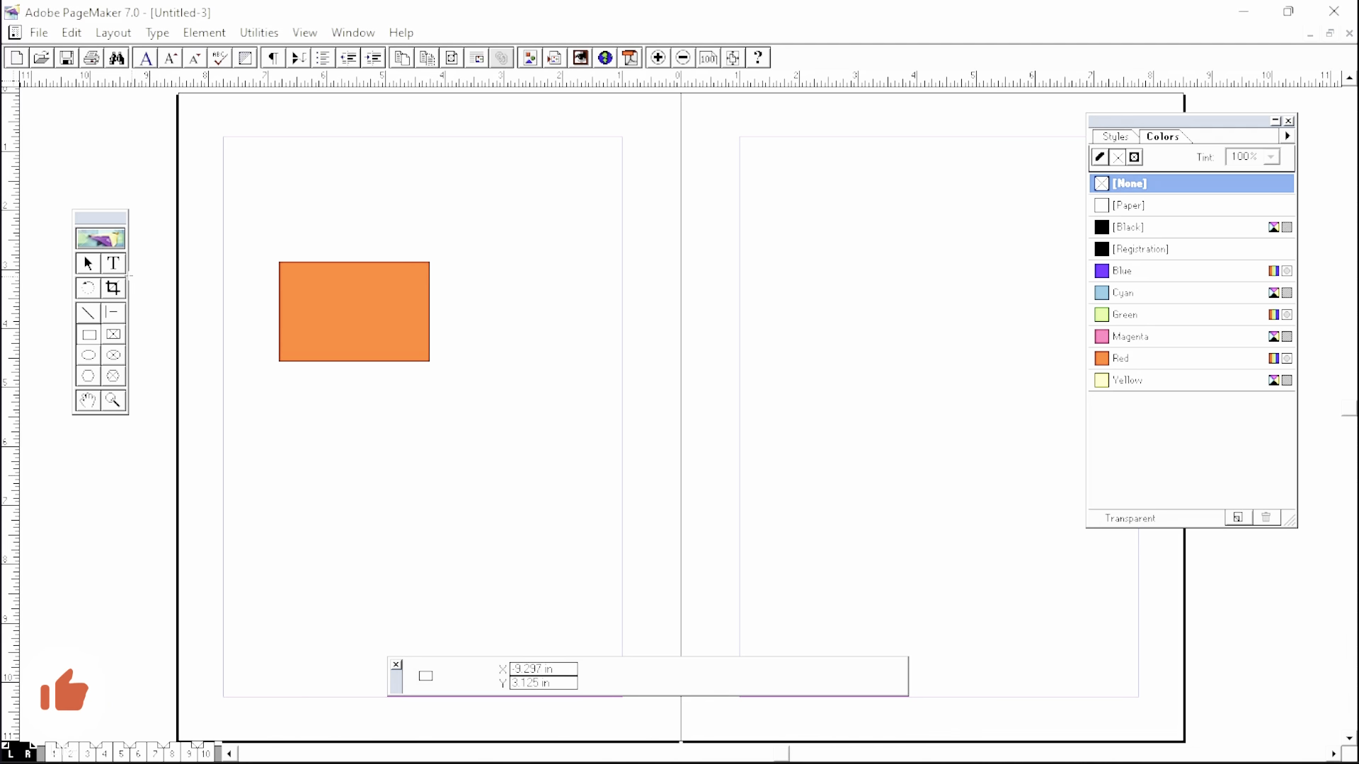
pyautogui.click(113, 264)
# - Add 'Apna Vision Tech' in 30 pt in a text frame on the right master page
pyautogui.moveTo(769, 274); pyautogui.dragTo(1039, 364)
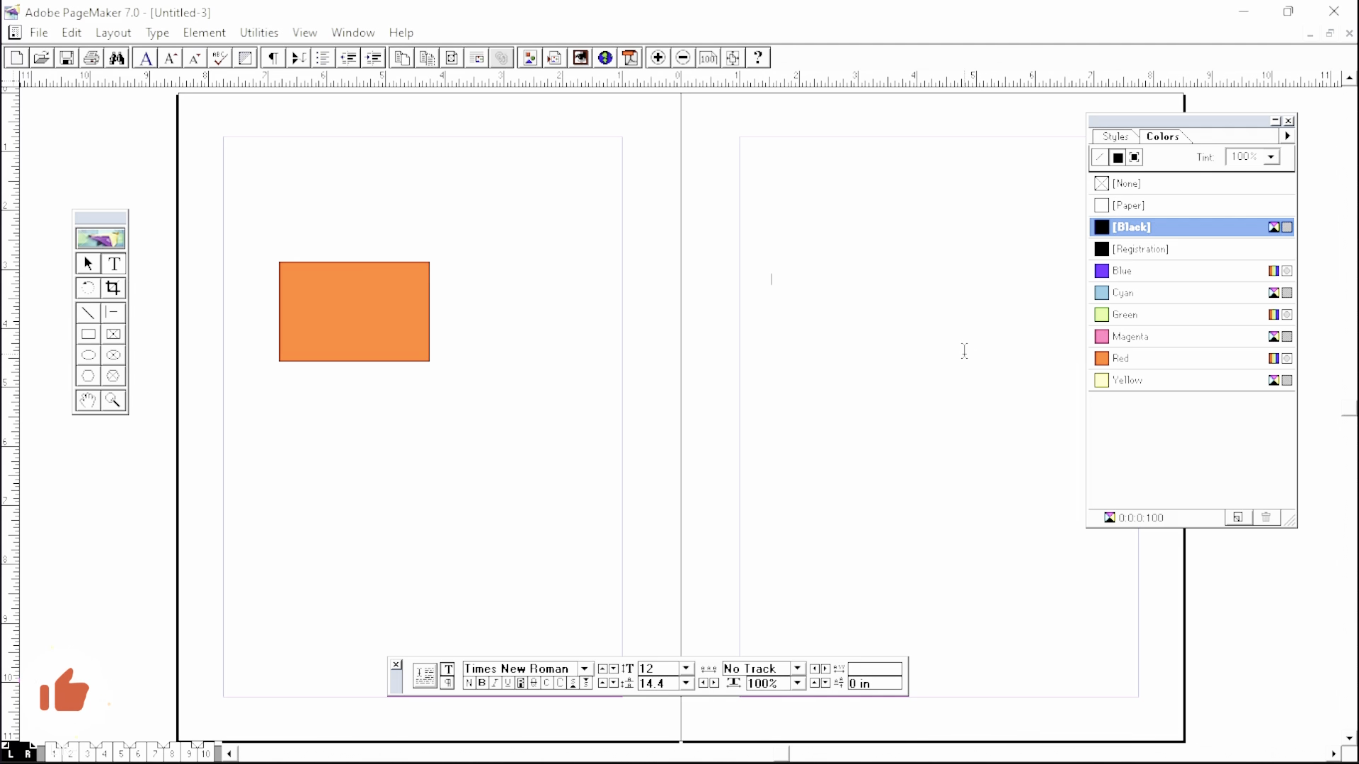
pyautogui.click(685, 668)
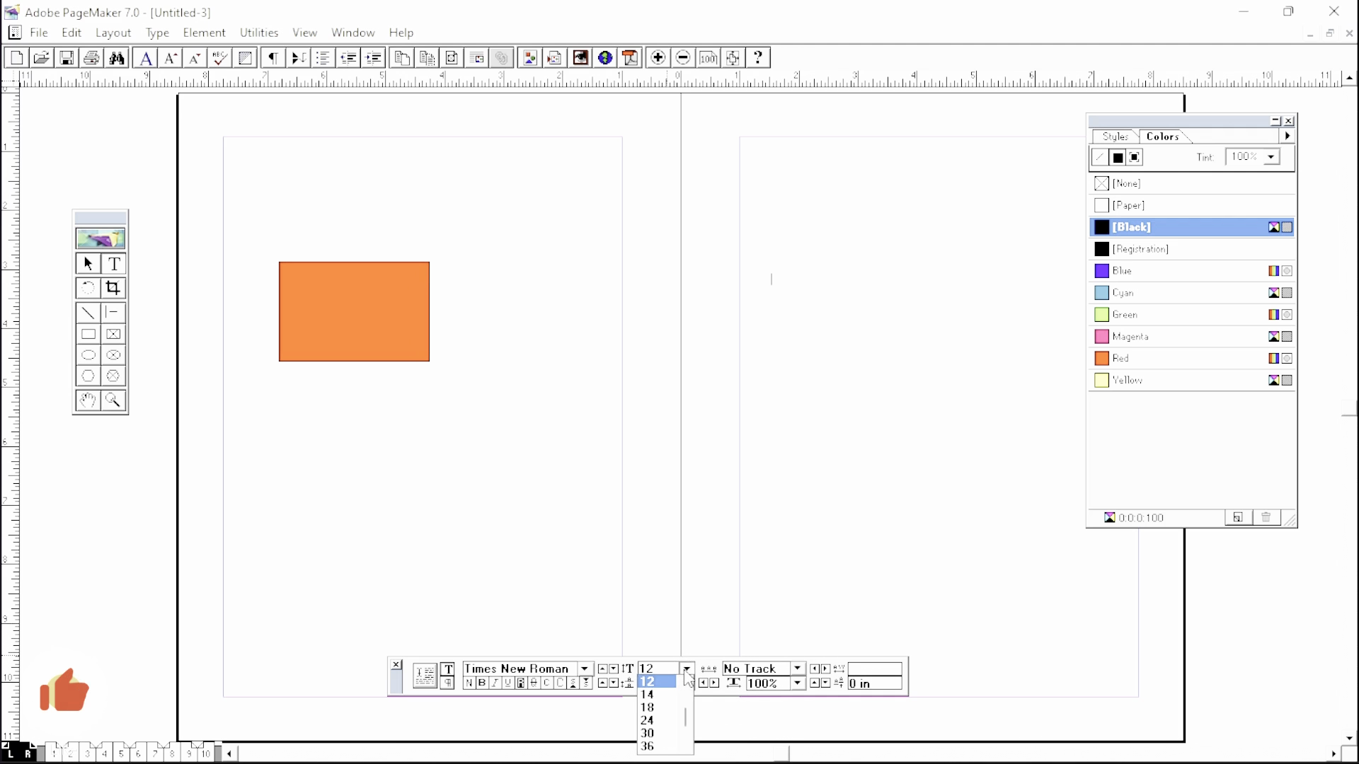
pyautogui.click(661, 721)
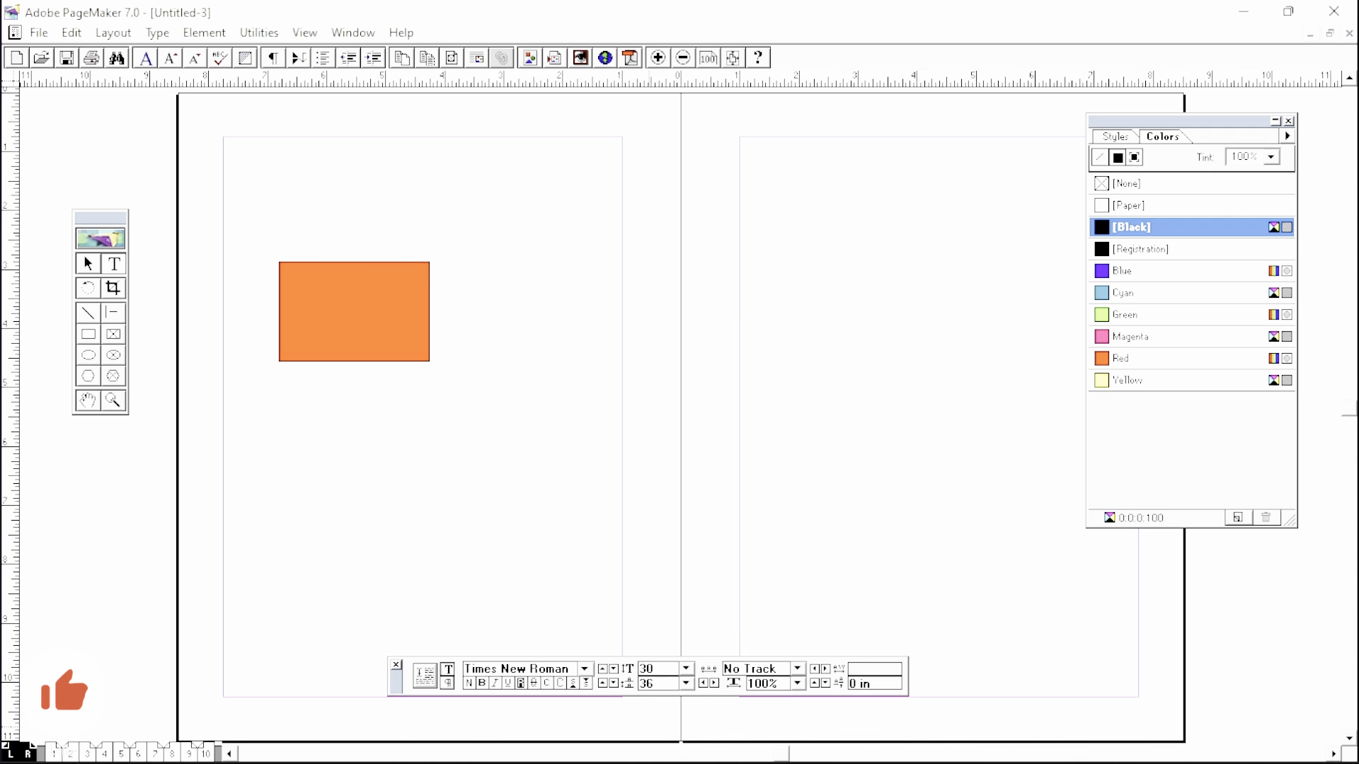
pyautogui.write('Apna Vision')
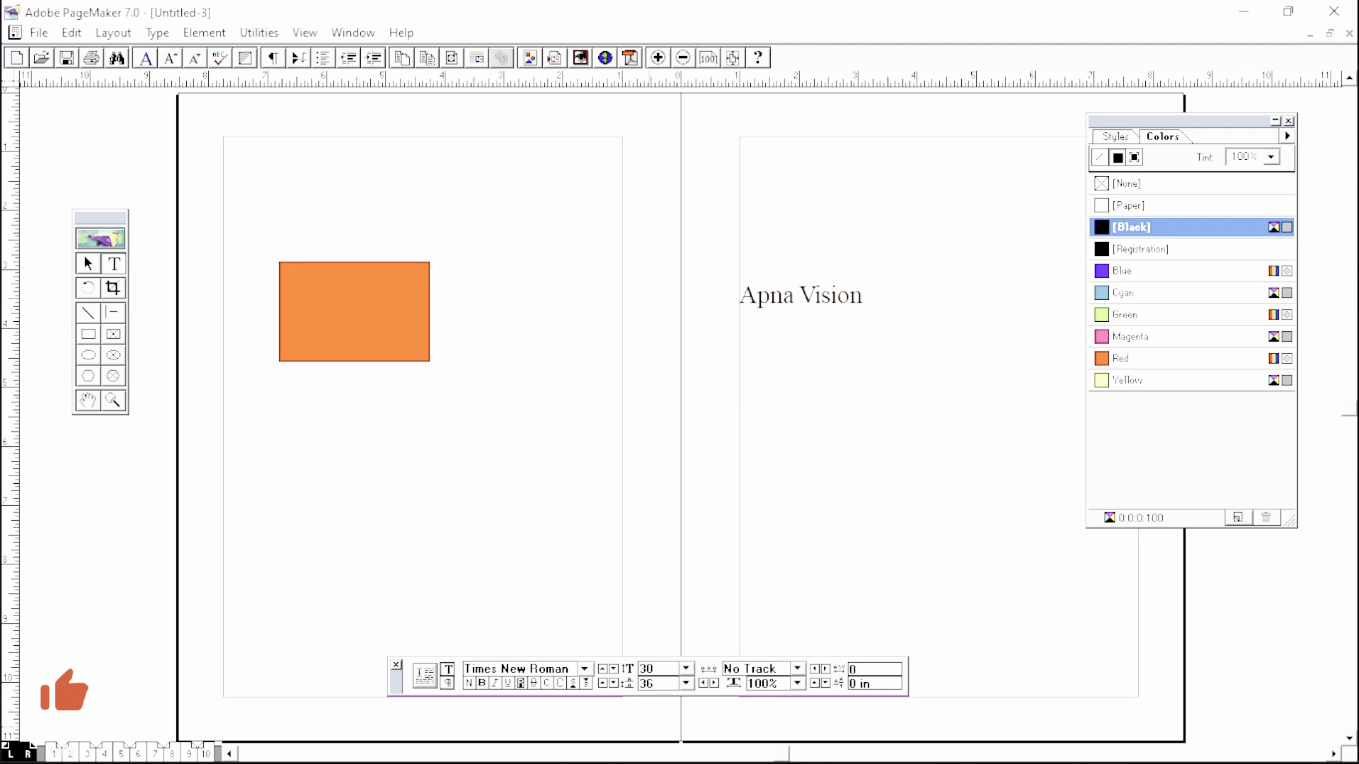
pyautogui.write(' Tech')
# - Check the text and rectangle across pages 1, 2–3, 4–5 and 10, then return to the master pages
pyautogui.click(86, 753)
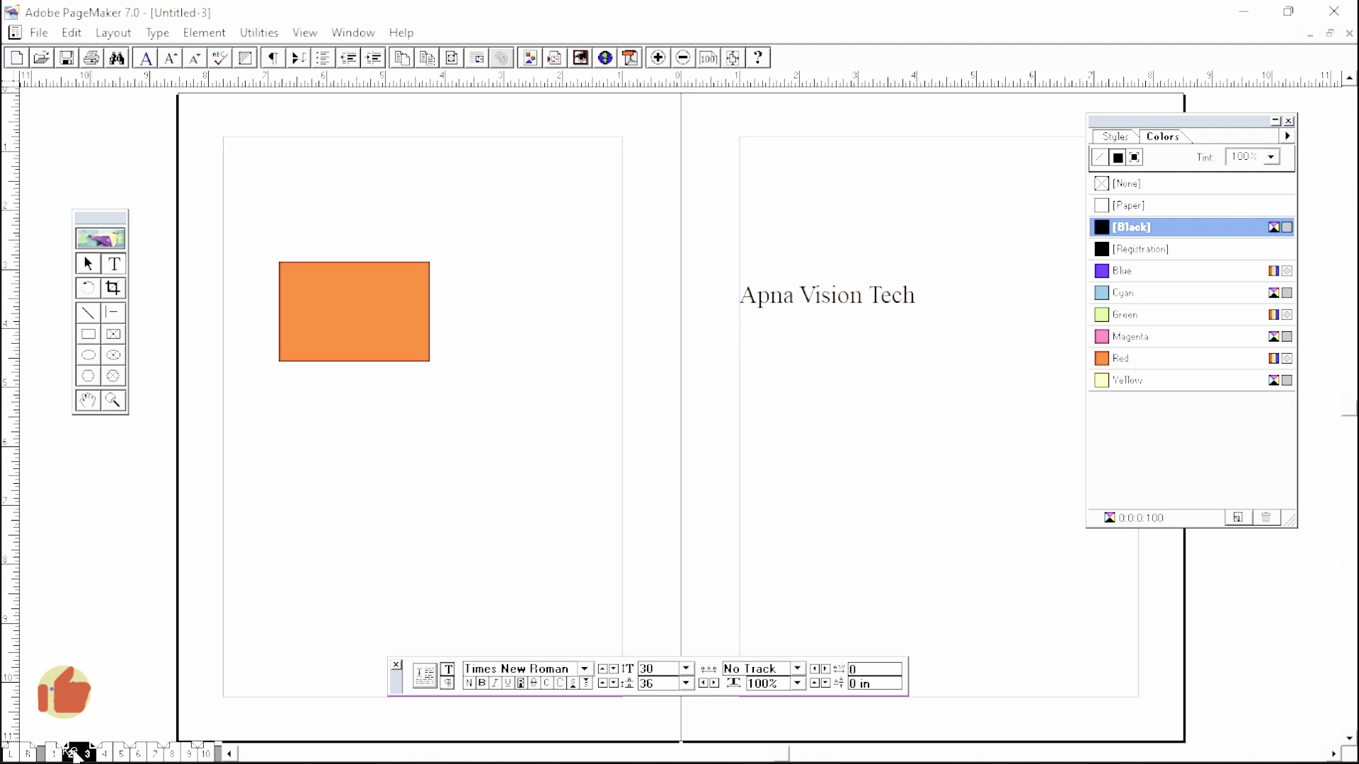
pyautogui.click(54, 753)
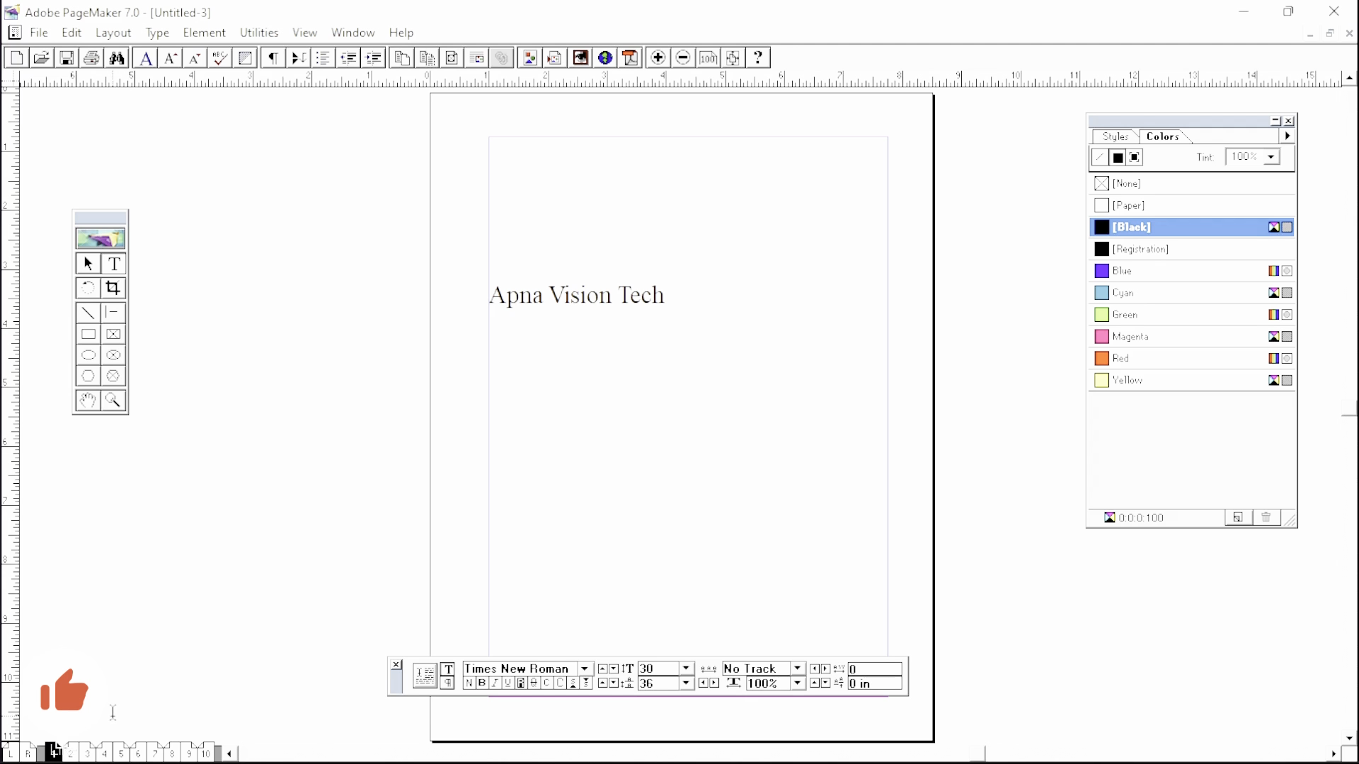
pyautogui.click(78, 755)
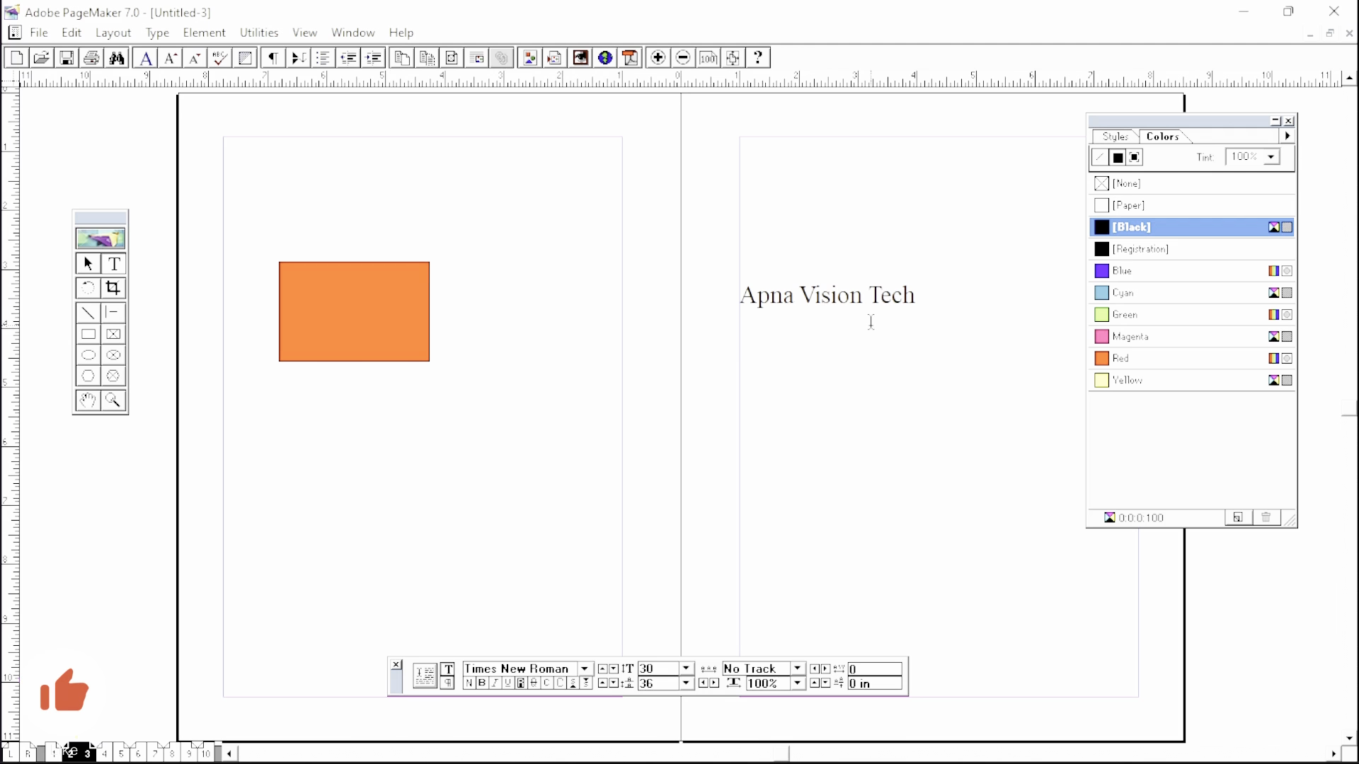
pyautogui.click(121, 754)
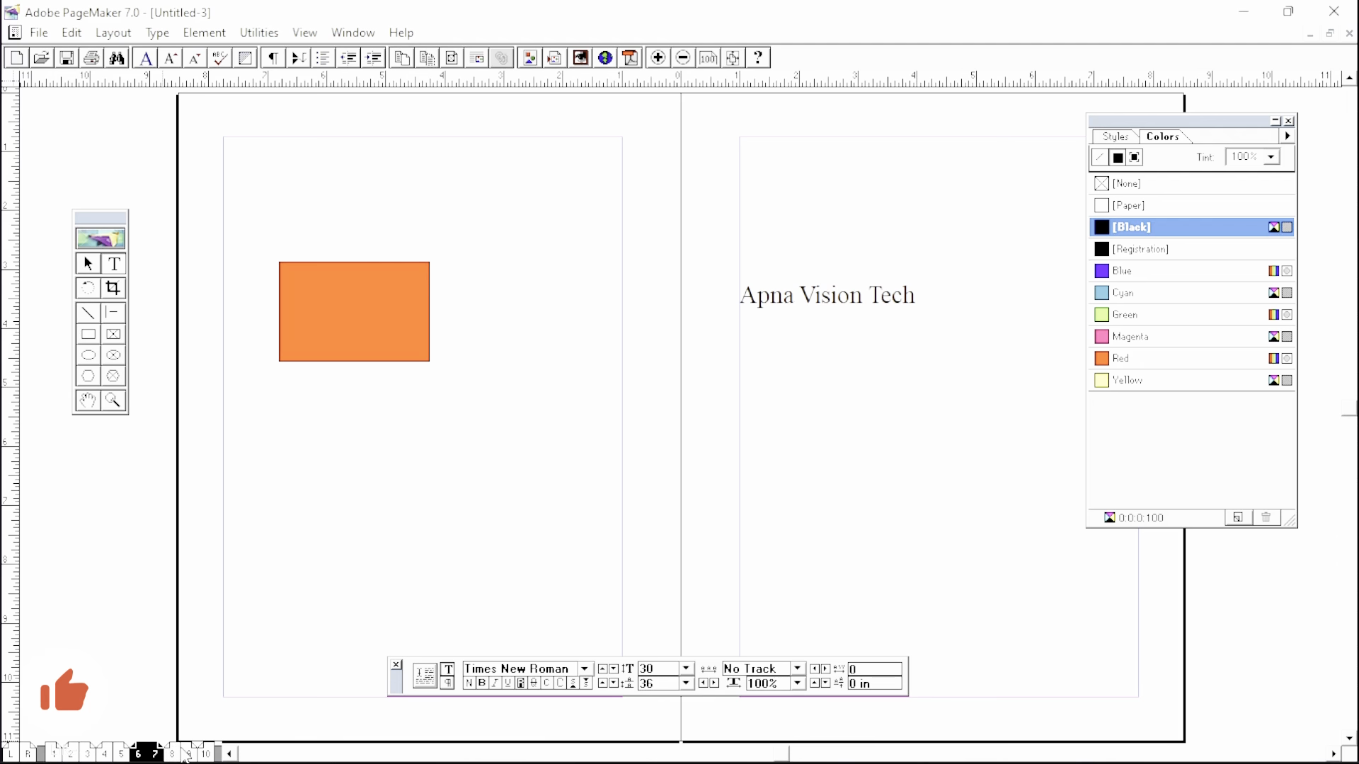
pyautogui.click(207, 754)
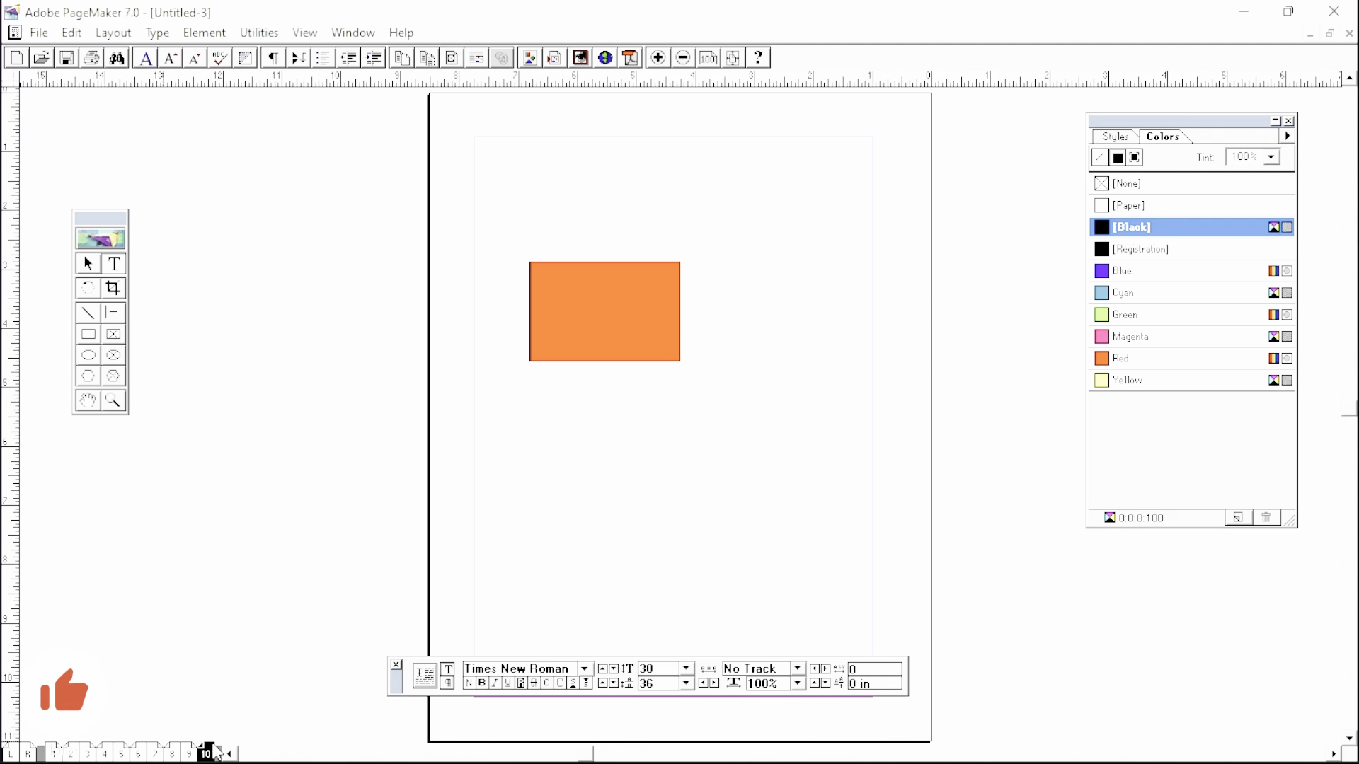
pyautogui.click(20, 754)
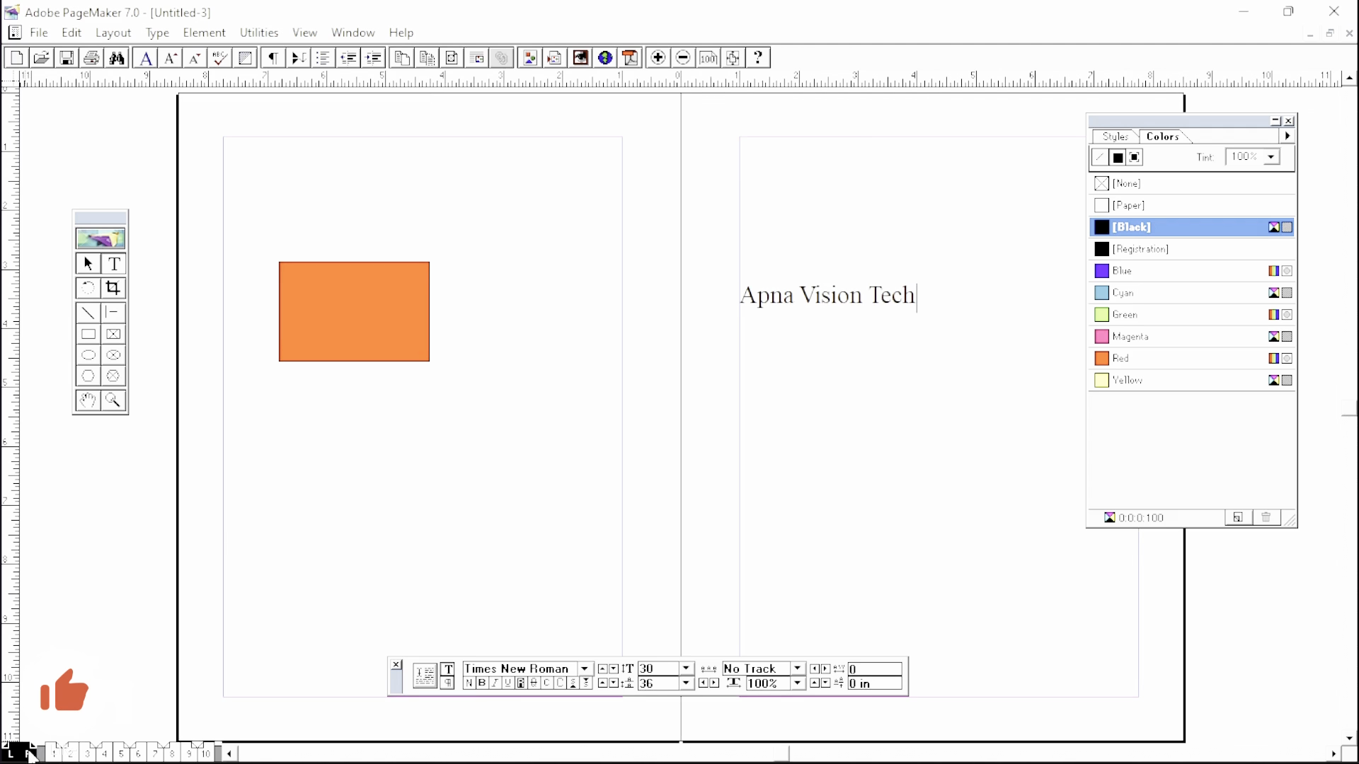